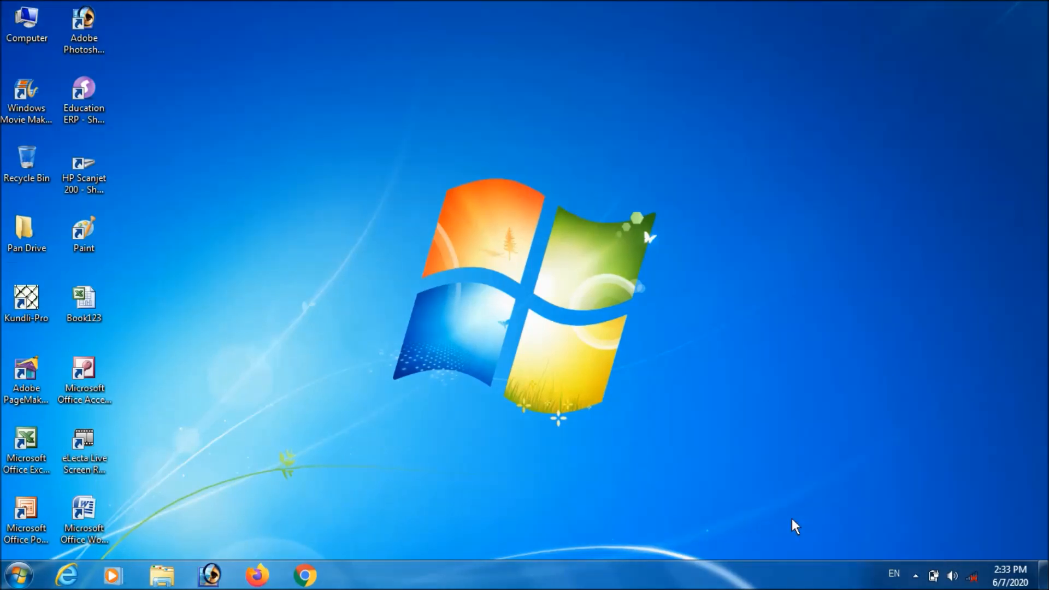
# Open Microsoft Word and fill the blank document with sample paragraphs generated by =rand()
pyautogui.click(83, 515)
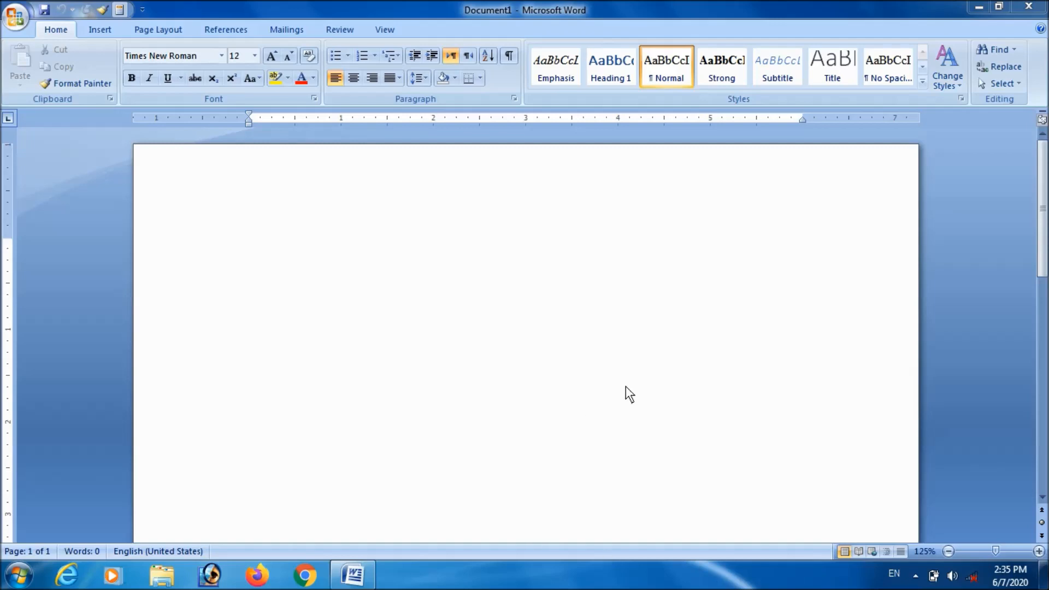
pyautogui.click(342, 287)
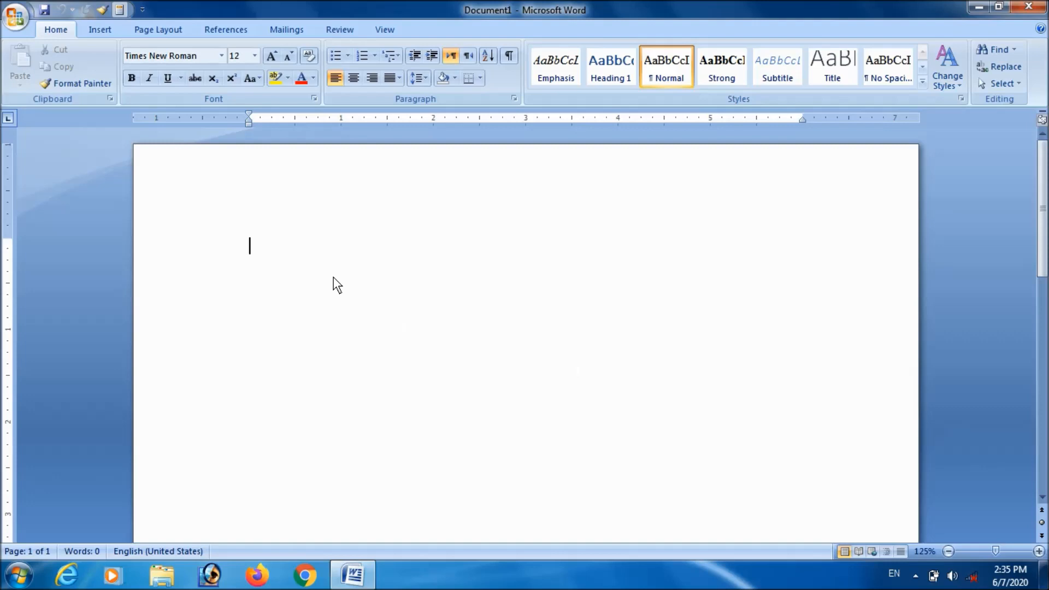
pyautogui.write('=ra')
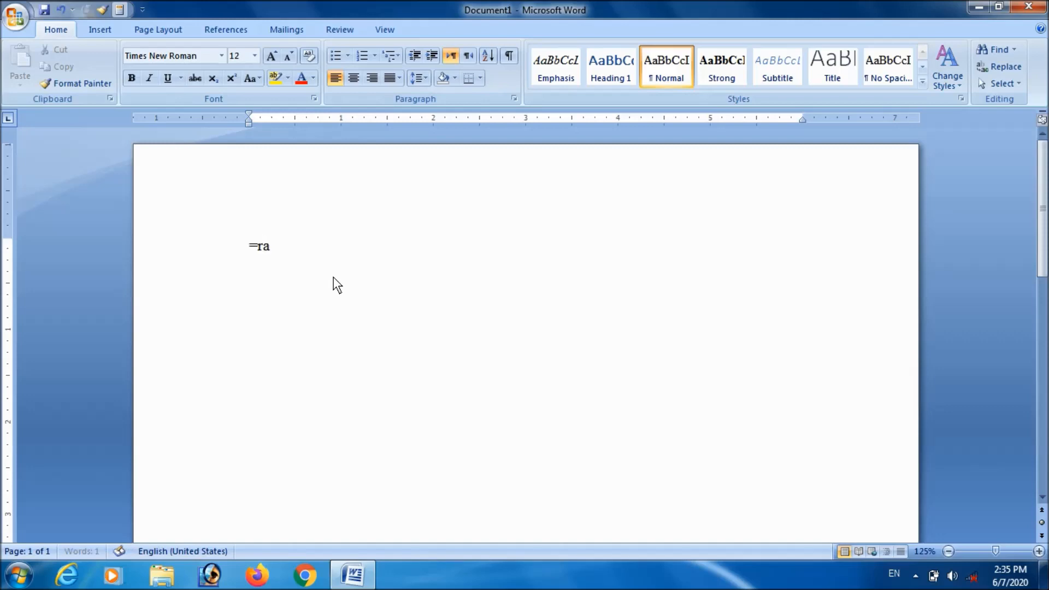
pyautogui.write('nd()')
pyautogui.press('Return')
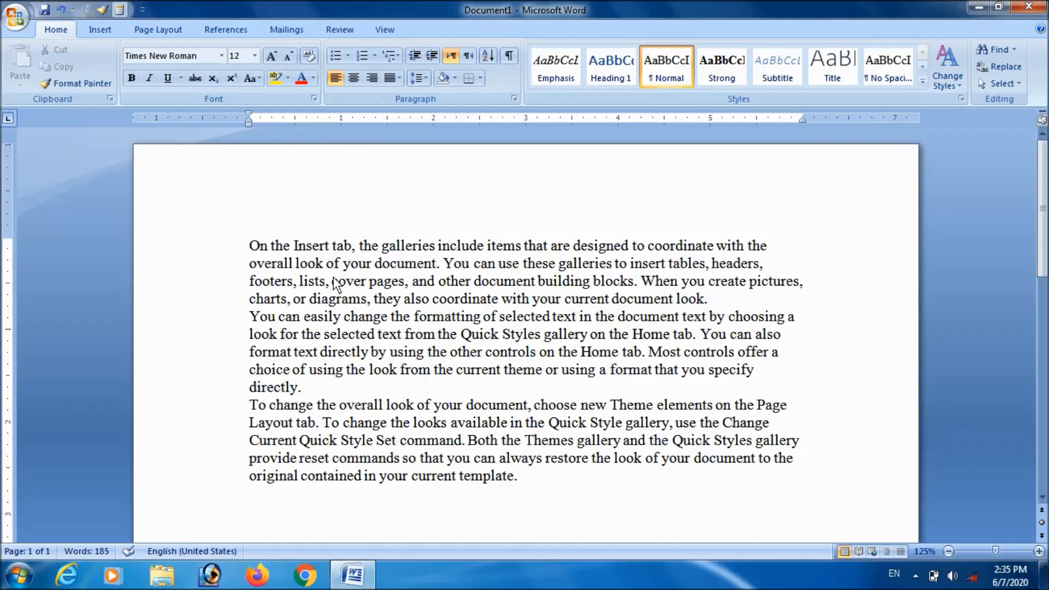
# Select the entire document text and clear the selection again
pyautogui.hotkey('ctrl', 'a')
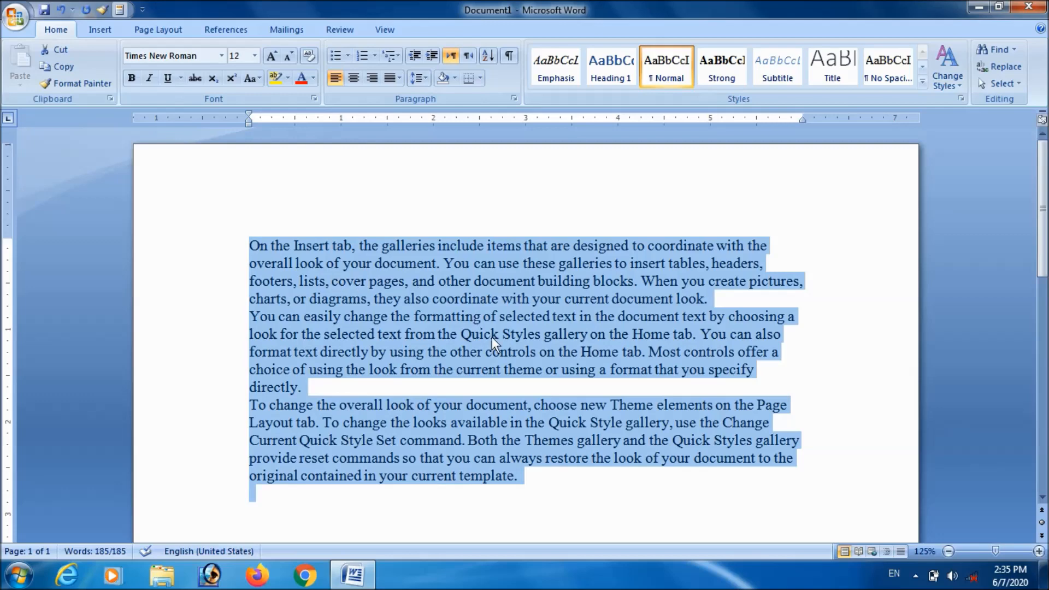
pyautogui.click(499, 371)
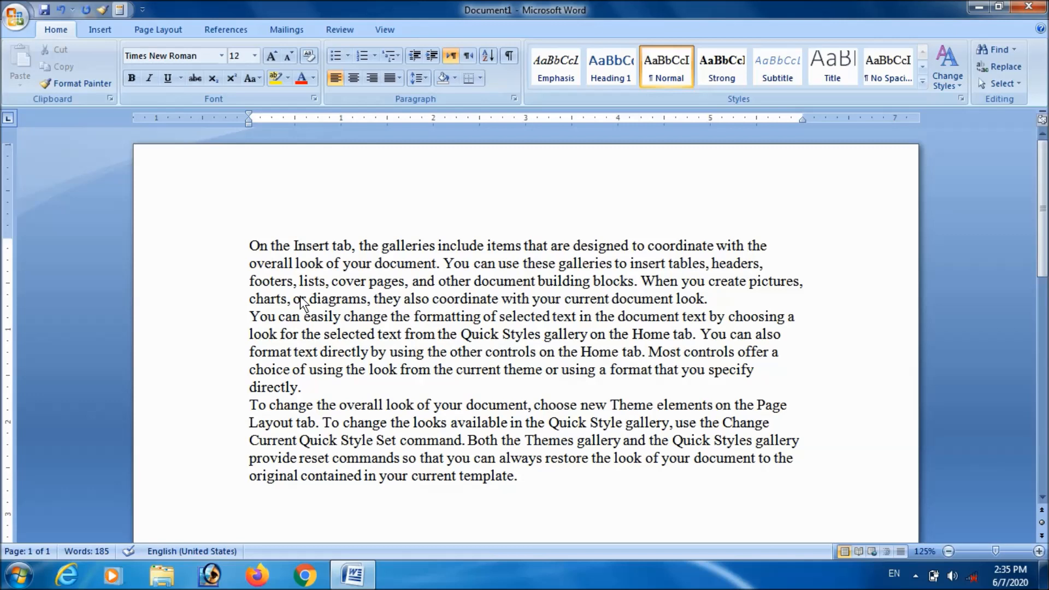
# Toggle bold on and off repeatedly for the opening words "On the Insert tab, the galleries include items", ending with bold off
pyautogui.moveTo(250, 246); pyautogui.dragTo(498, 245)
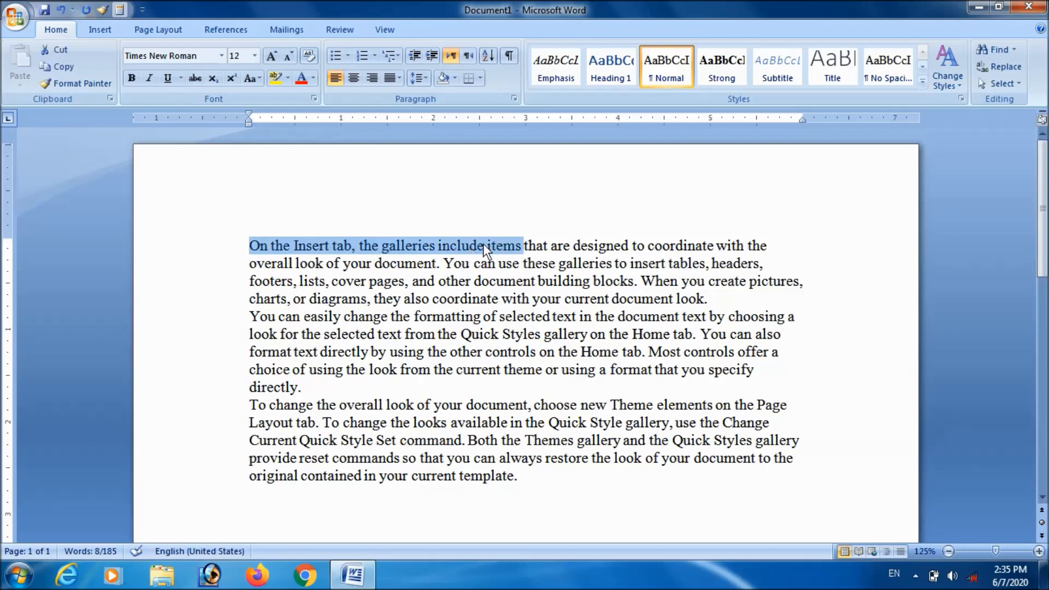
pyautogui.hotkey('ctrl', 'b')
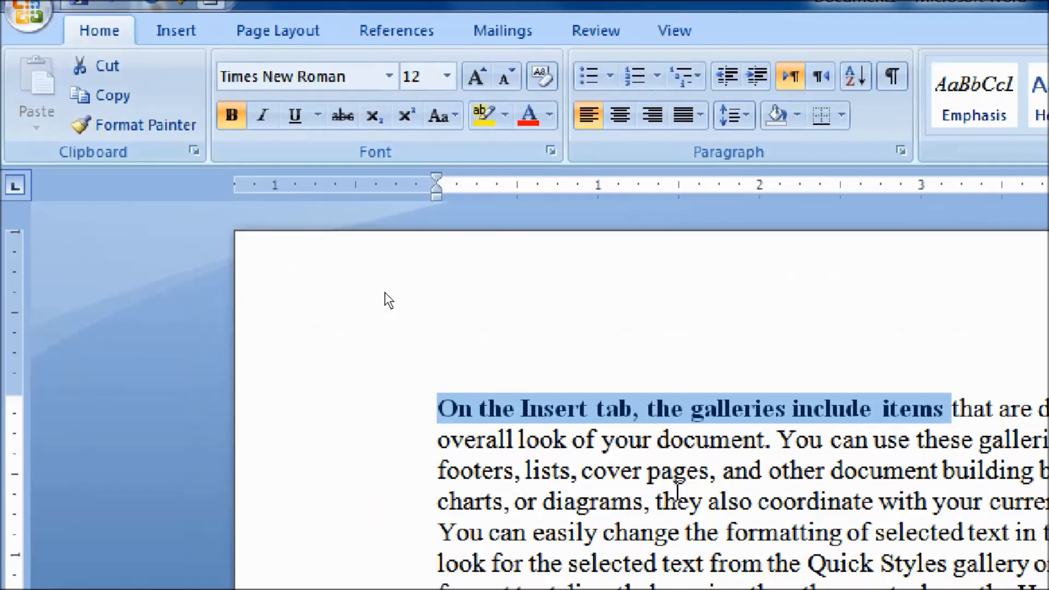
pyautogui.hotkey('ctrl', 'b')
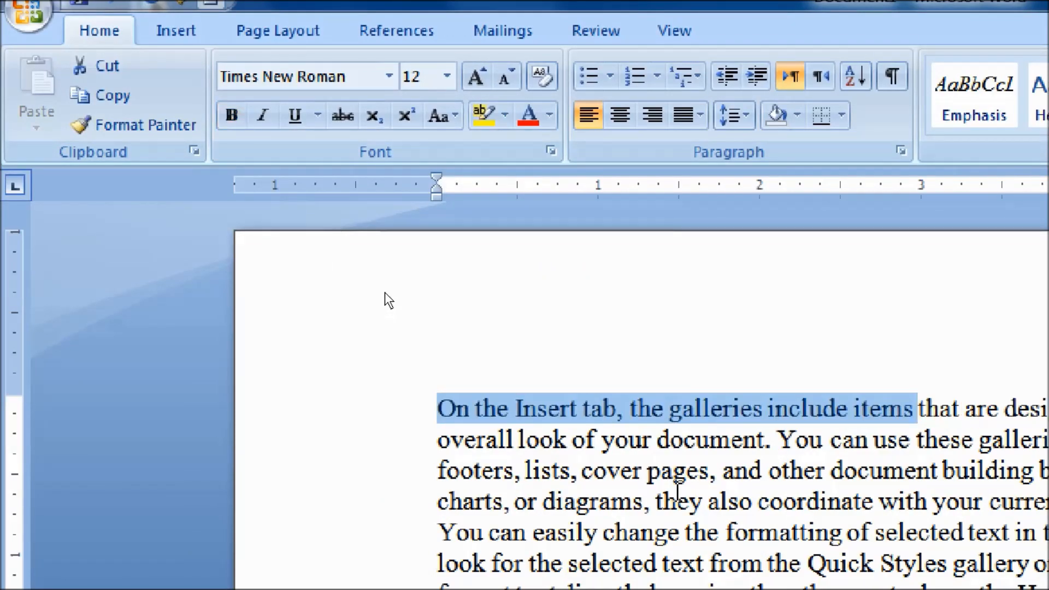
pyautogui.hotkey('ctrl', 'b')
pyautogui.hotkey('ctrl', 'b')
pyautogui.hotkey('ctrl', 'b')
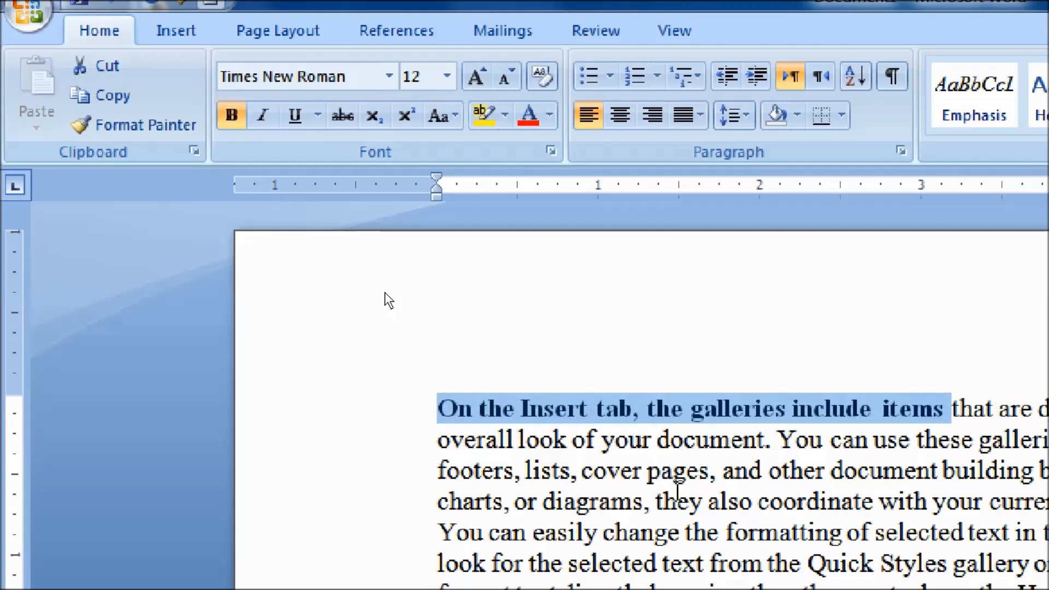
pyautogui.hotkey('ctrl', 'b')
pyautogui.hotkey('ctrl', 'b')
pyautogui.hotkey('ctrl', 'b')
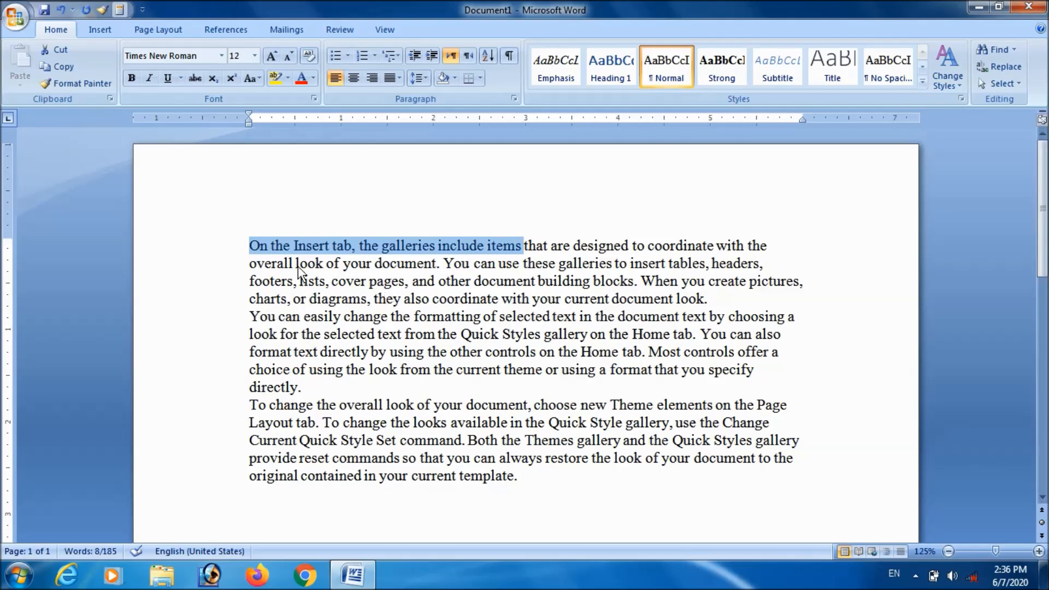
# Copy the first paragraph's text from "On the Insert tab" through "headers" and paste it on the empty line below the last paragraph
pyautogui.click(273, 298)
pyautogui.moveTo(246, 252); pyautogui.dragTo(751, 267)
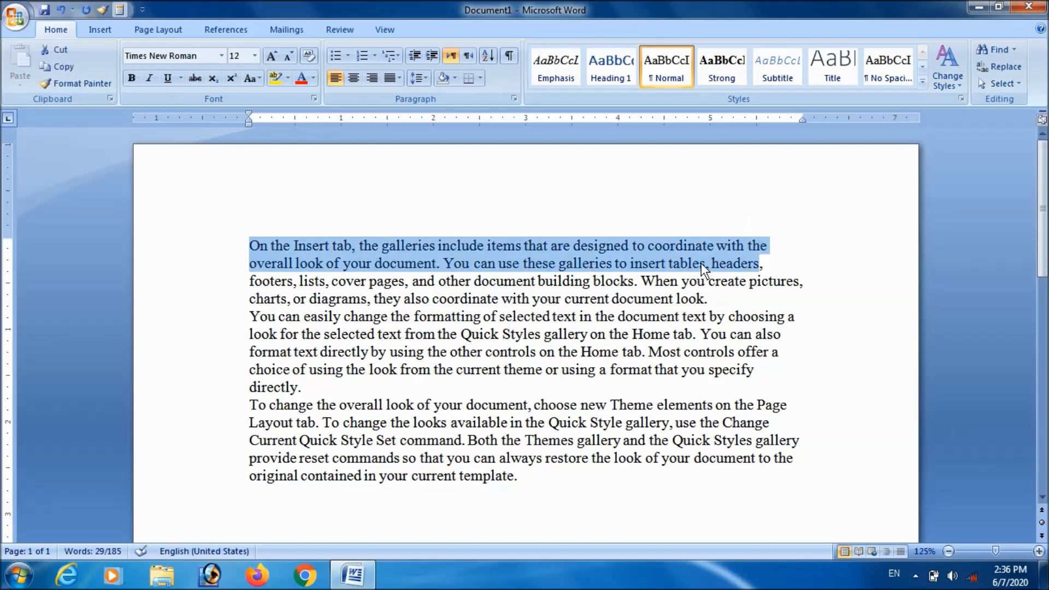
pyautogui.hotkey('ctrl', 'c')
pyautogui.click(263, 507)
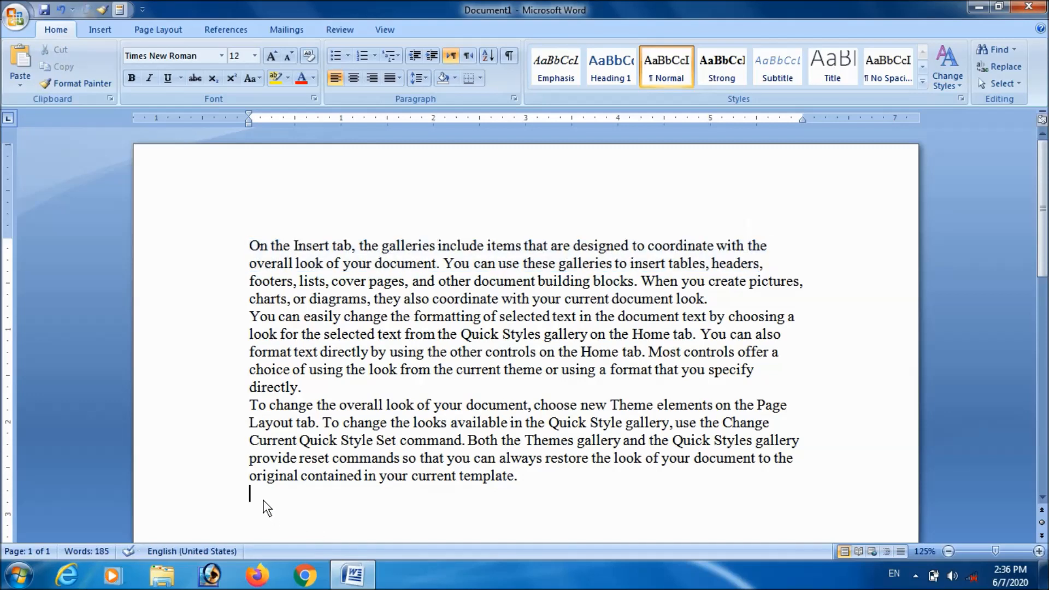
pyautogui.hotkey('ctrl', 'v')
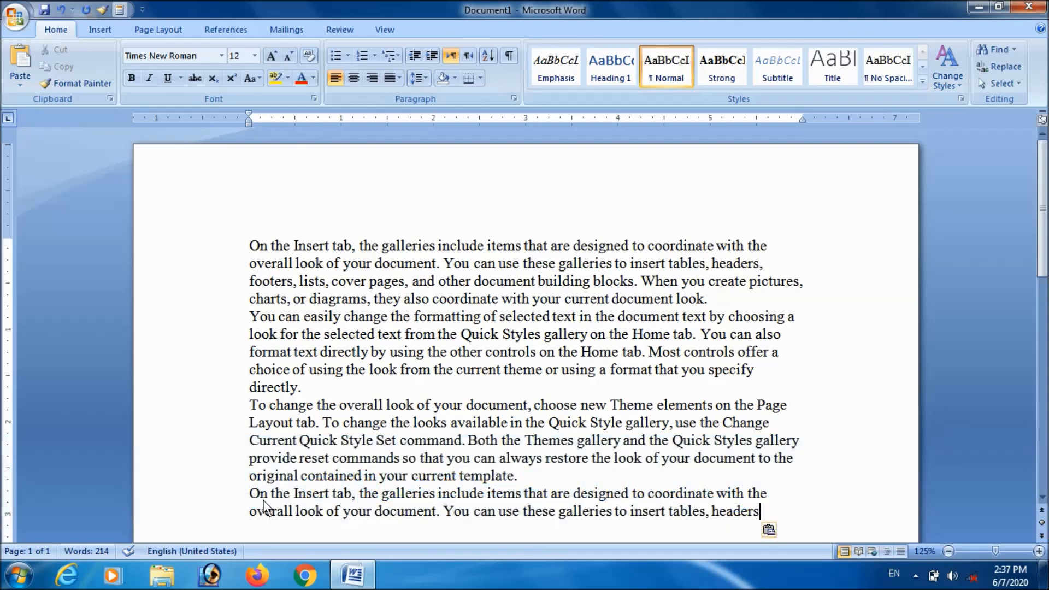
# View the Font dialog for the current text position and close it without changing anything
pyautogui.hotkey('ctrl', 'd')
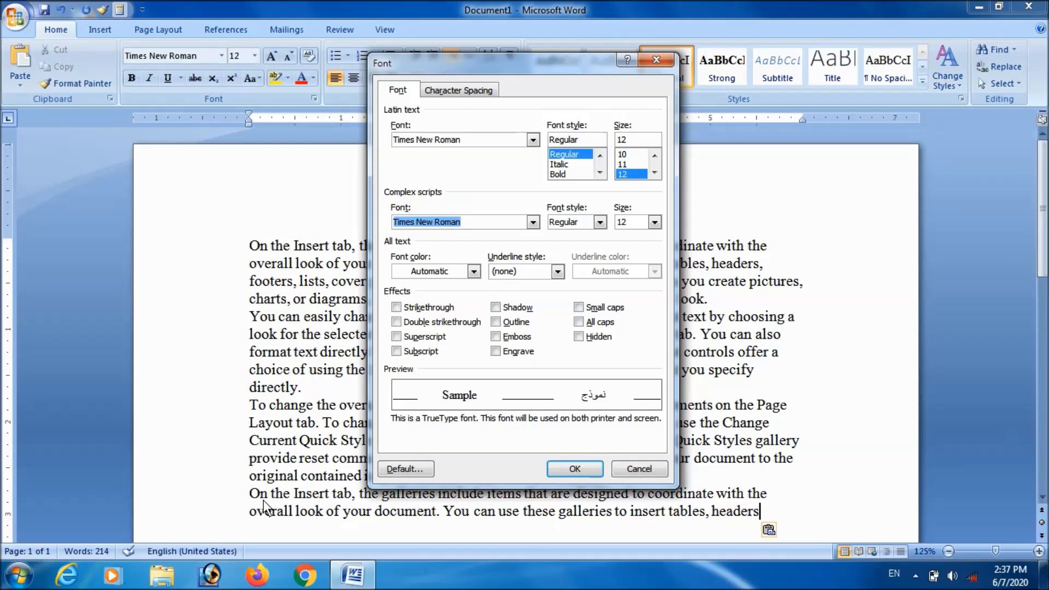
pyautogui.press('Escape')
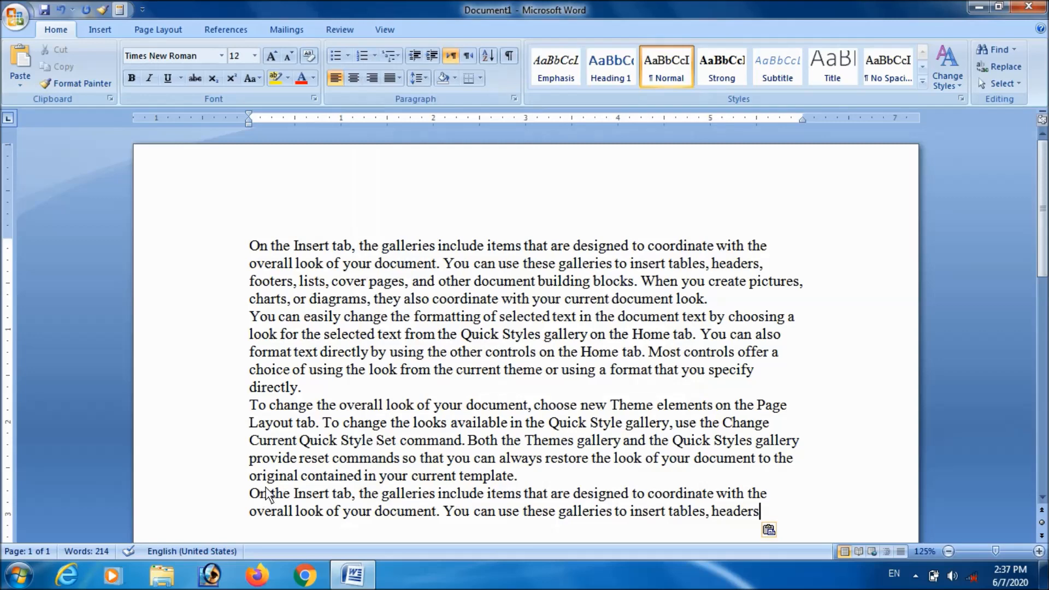
# Add a new line after the pasted text and draw an ellipse about 1.65" wide and 1.39" high below it
pyautogui.scroll(-3, 350, 492)
pyautogui.press('Return')
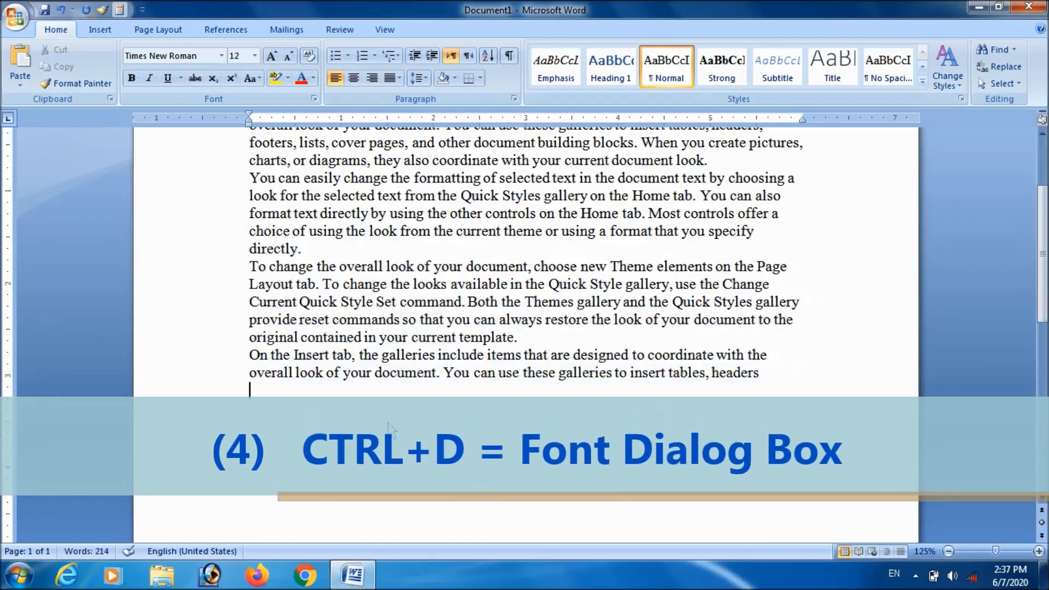
pyautogui.click(99, 32)
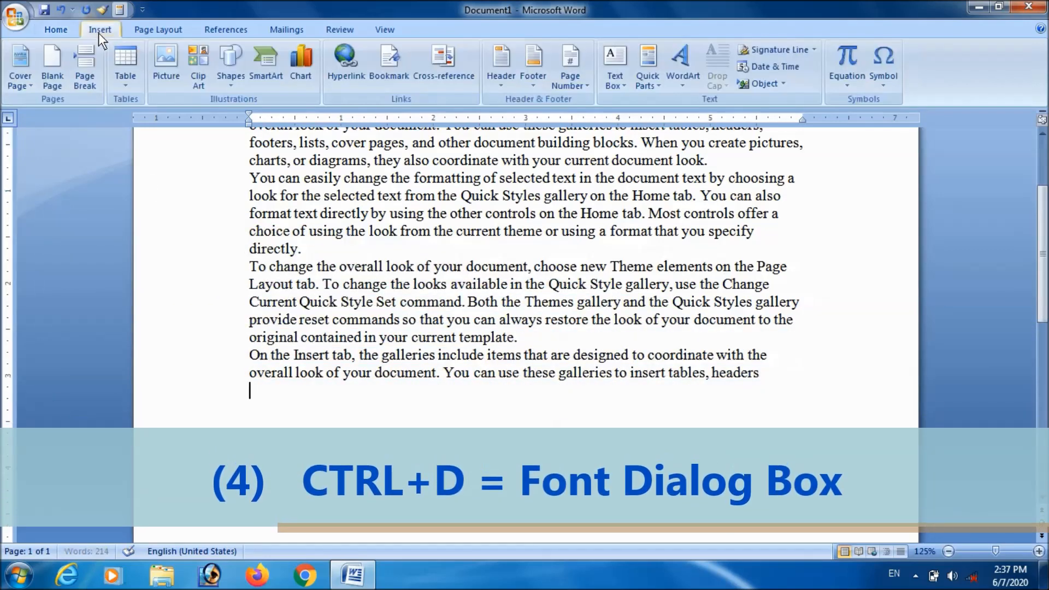
pyautogui.click(226, 73)
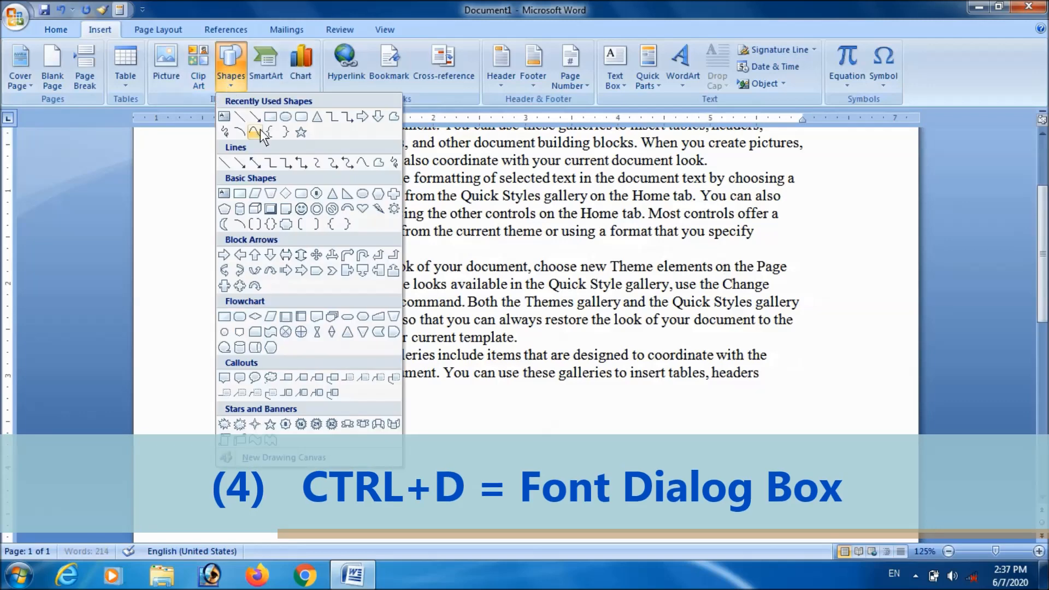
pyautogui.click(298, 131)
pyautogui.moveTo(310, 398); pyautogui.dragTo(462, 529)
pyautogui.scroll(-2, 563, 441)
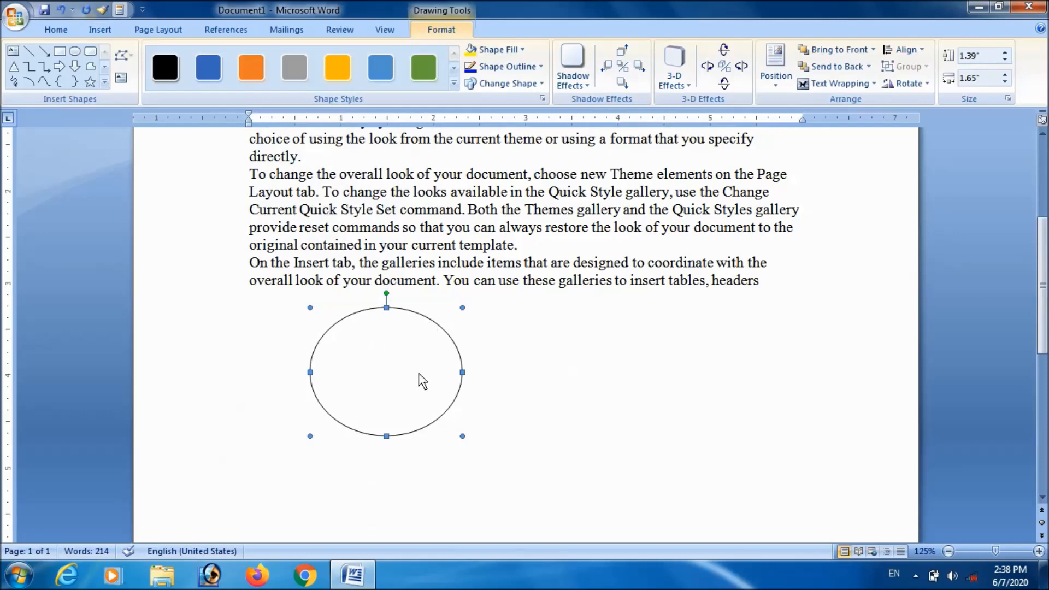
# Duplicate the ellipse, place the copy beside the original on its right, and deselect it
pyautogui.hotkey('ctrl', 'd')
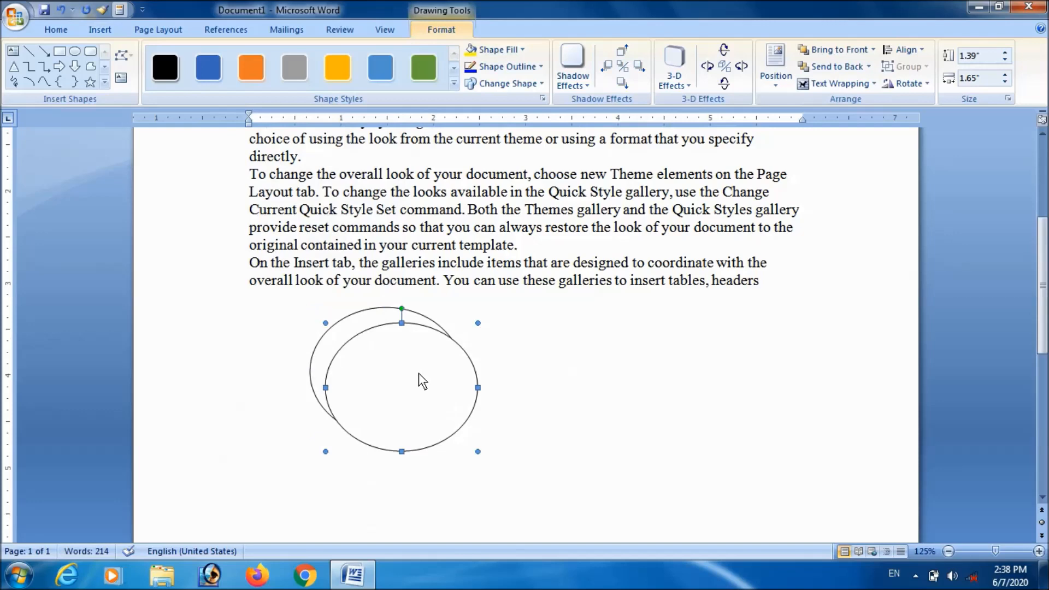
pyautogui.moveTo(419, 372); pyautogui.dragTo(582, 351)
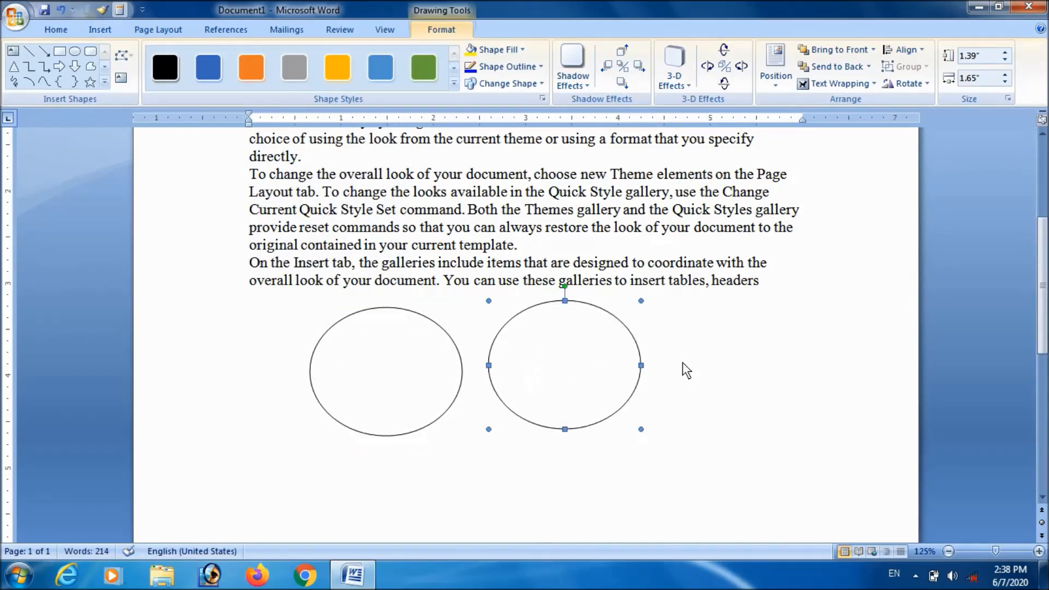
pyautogui.click(710, 392)
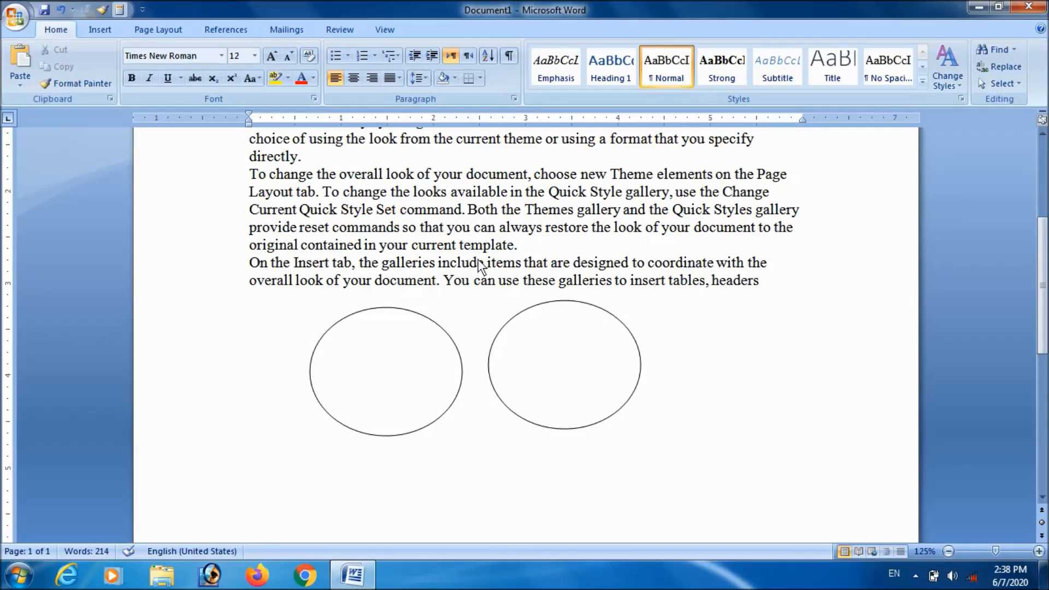
# Open the Font dialog with no shape selected and dismiss it without changes
pyautogui.hotkey('ctrl', 'd')
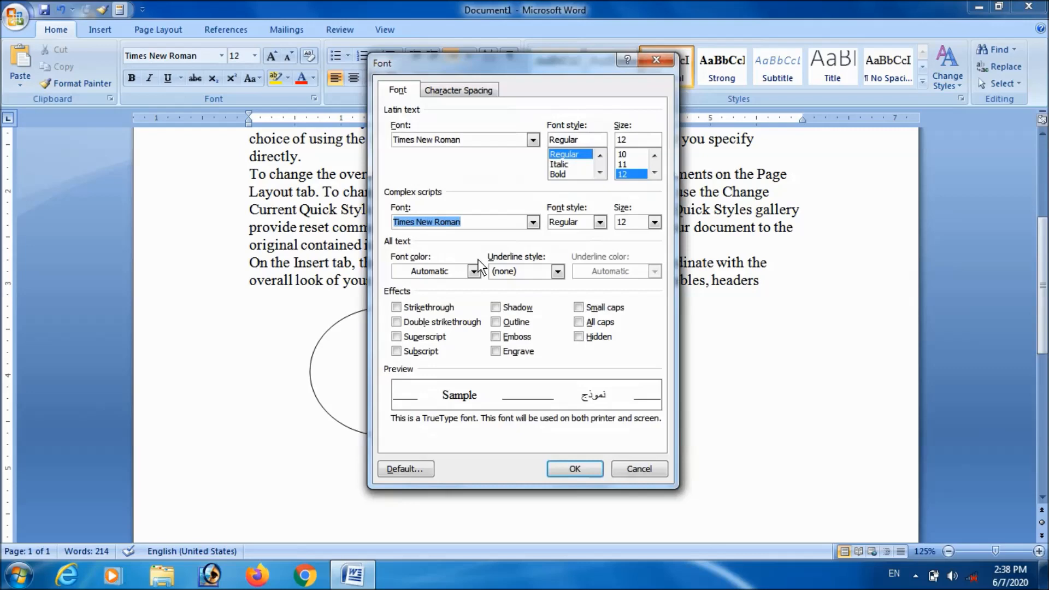
pyautogui.press('Escape')
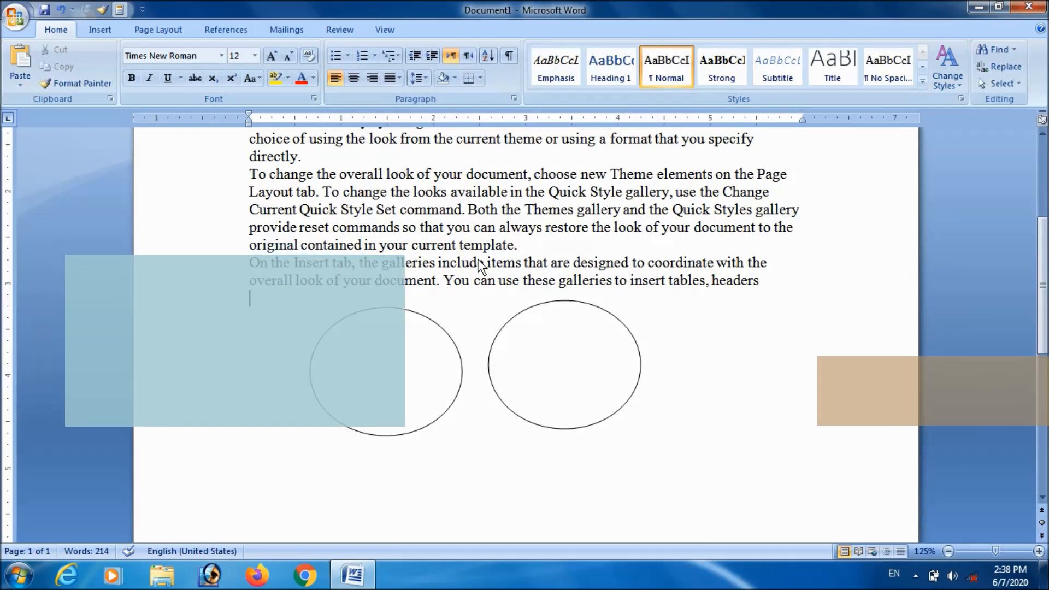
# Center the first paragraph and return it to left alignment
pyautogui.scroll(3, 564, 221)
pyautogui.click(453, 217)
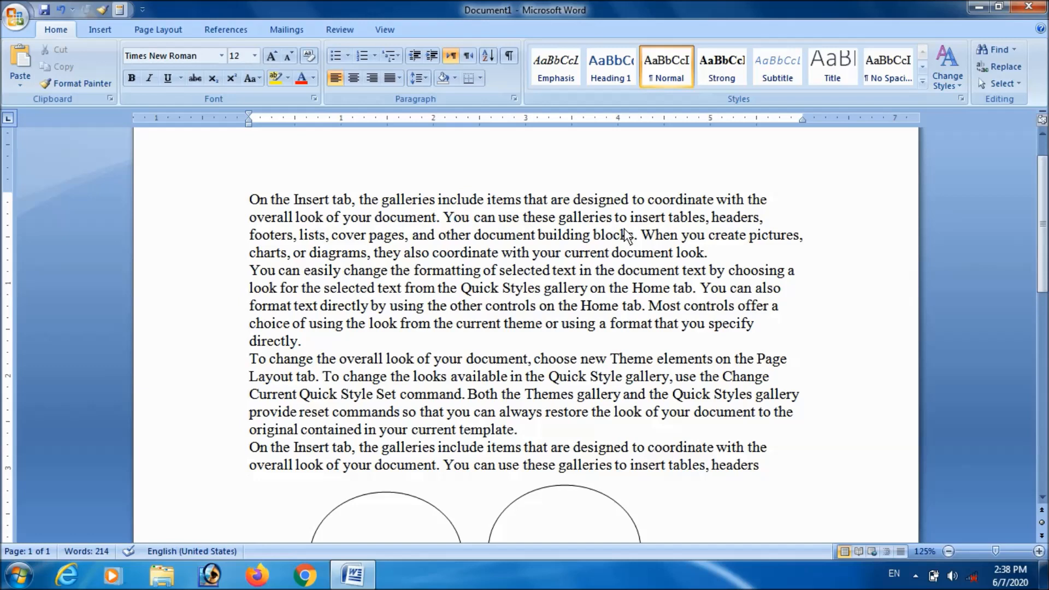
pyautogui.hotkey('ctrl', 'e')
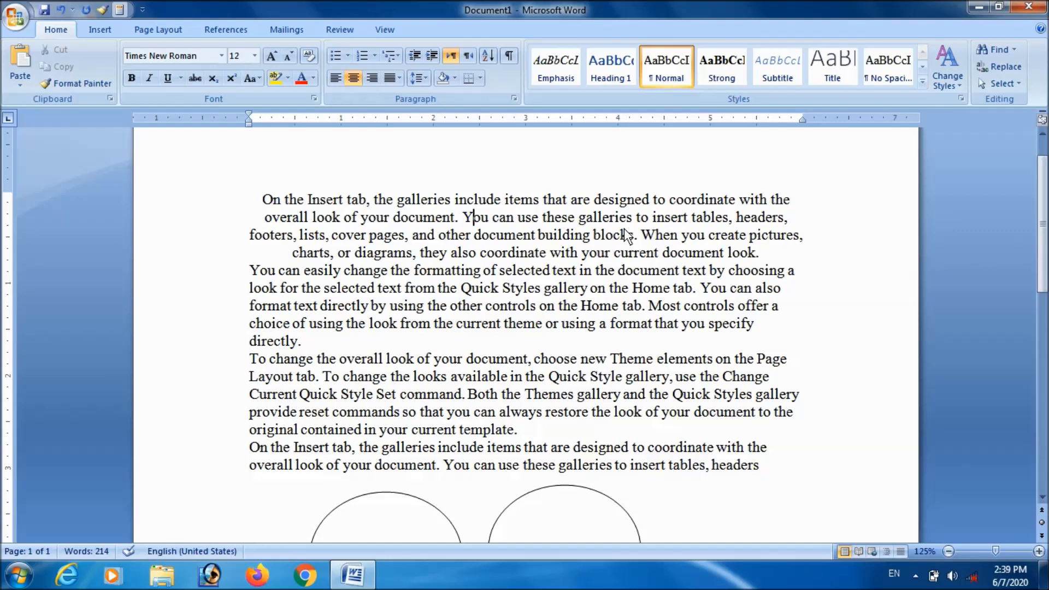
pyautogui.hotkey('ctrl', 'l')
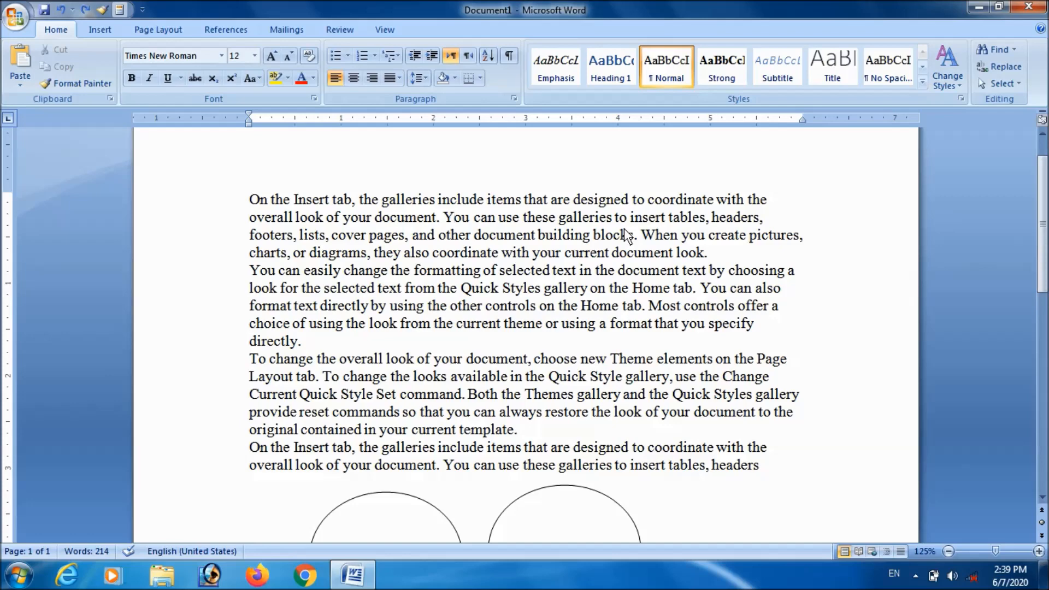
# Search the document for "Quick", stepping through successive occurrences, and close the search dialog
pyautogui.hotkey('ctrl', 'f')
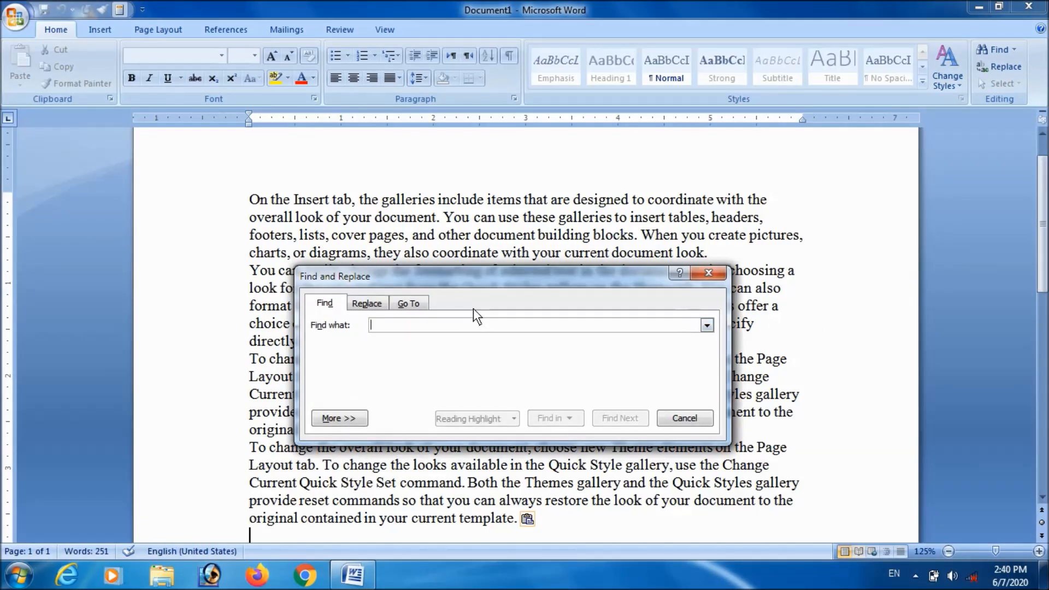
pyautogui.moveTo(479, 282); pyautogui.dragTo(490, 316)
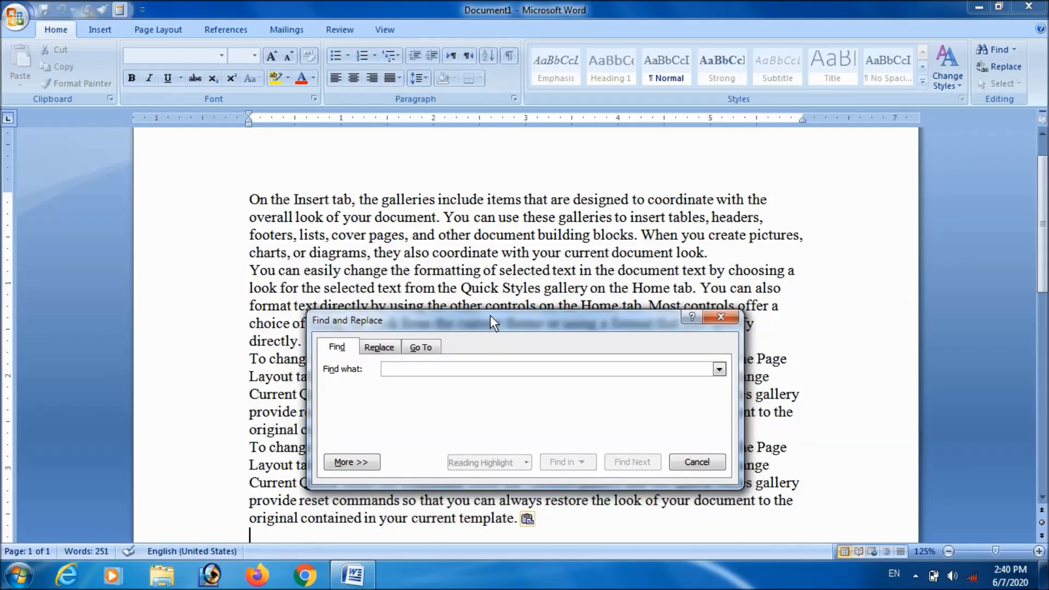
pyautogui.write('Quick')
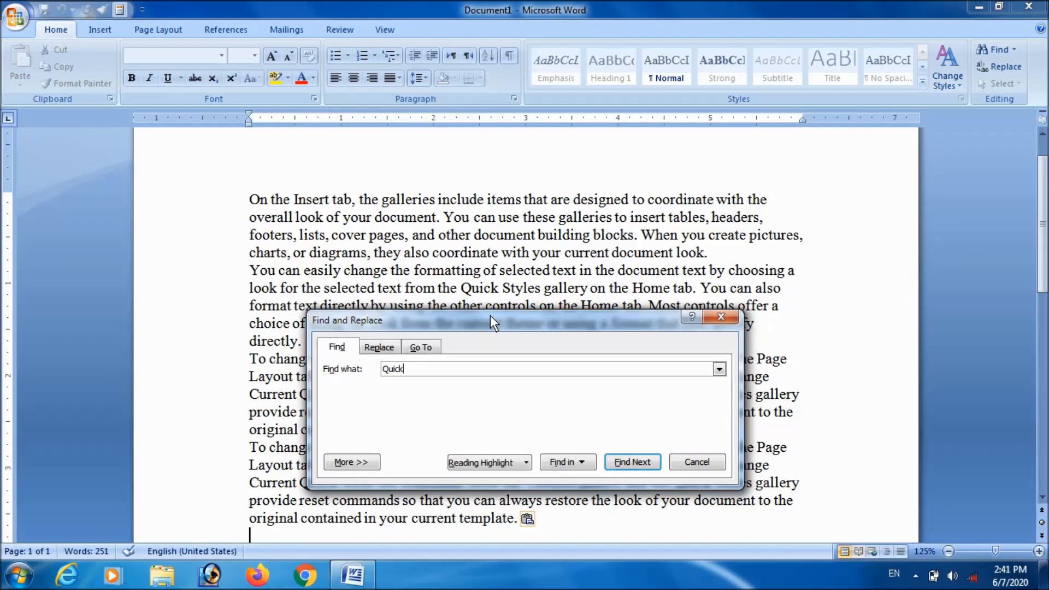
pyautogui.click(634, 464)
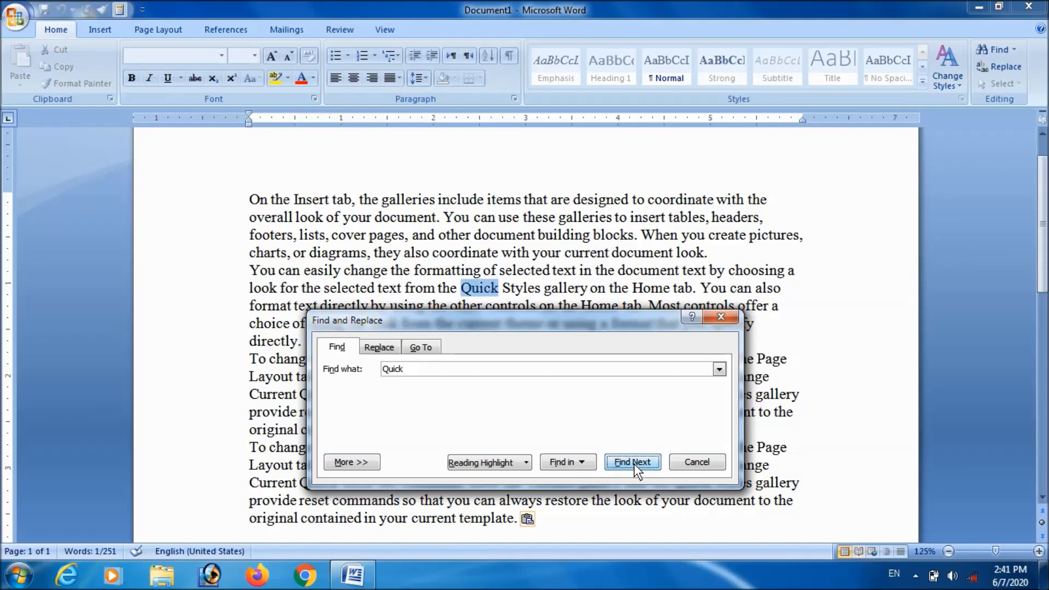
pyautogui.click(634, 463)
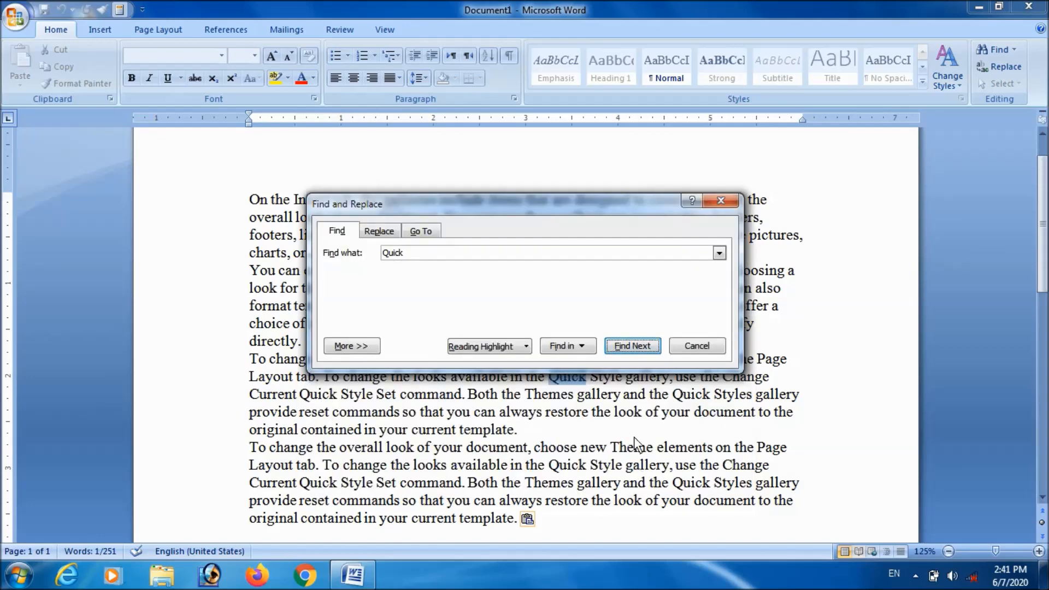
pyautogui.click(628, 345)
pyautogui.click(628, 345)
pyautogui.click(628, 345)
pyautogui.click(628, 345)
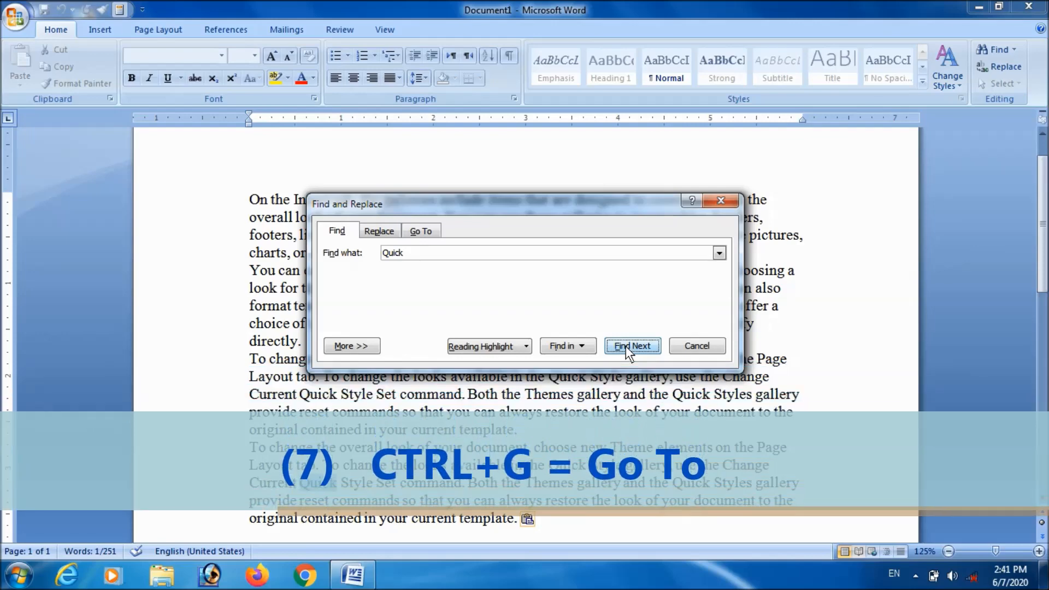
pyautogui.press('Escape')
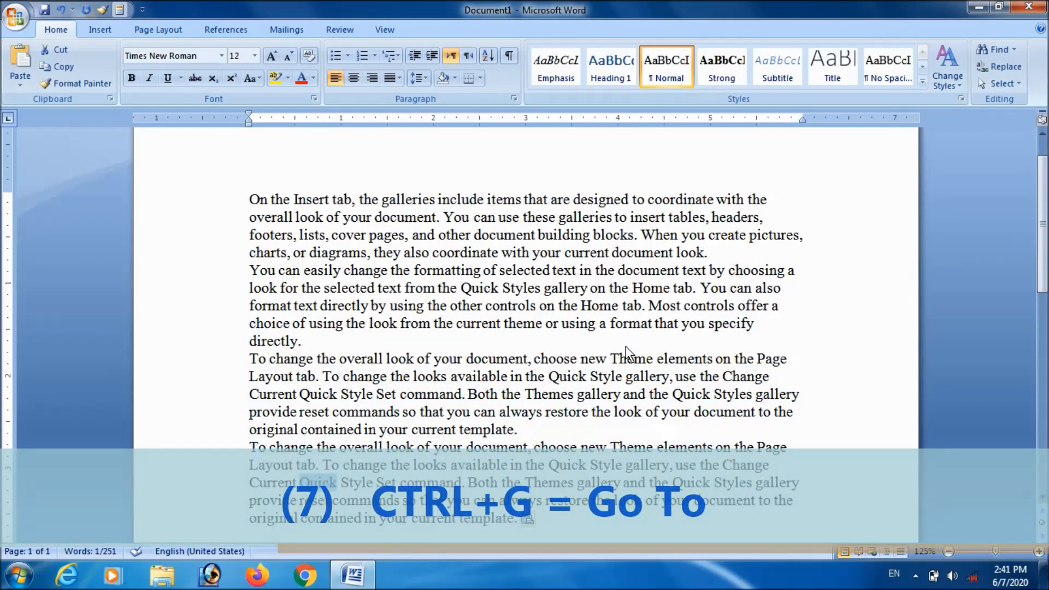
# Use Go To to jump to page 10 and close the dialog
pyautogui.hotkey('ctrl', 'g')
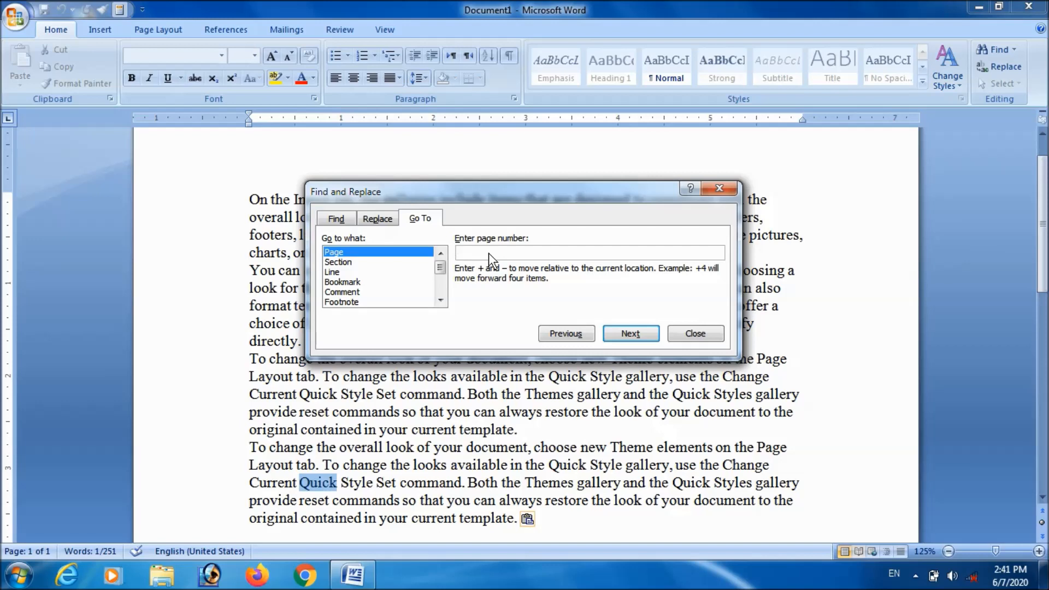
pyautogui.write('10')
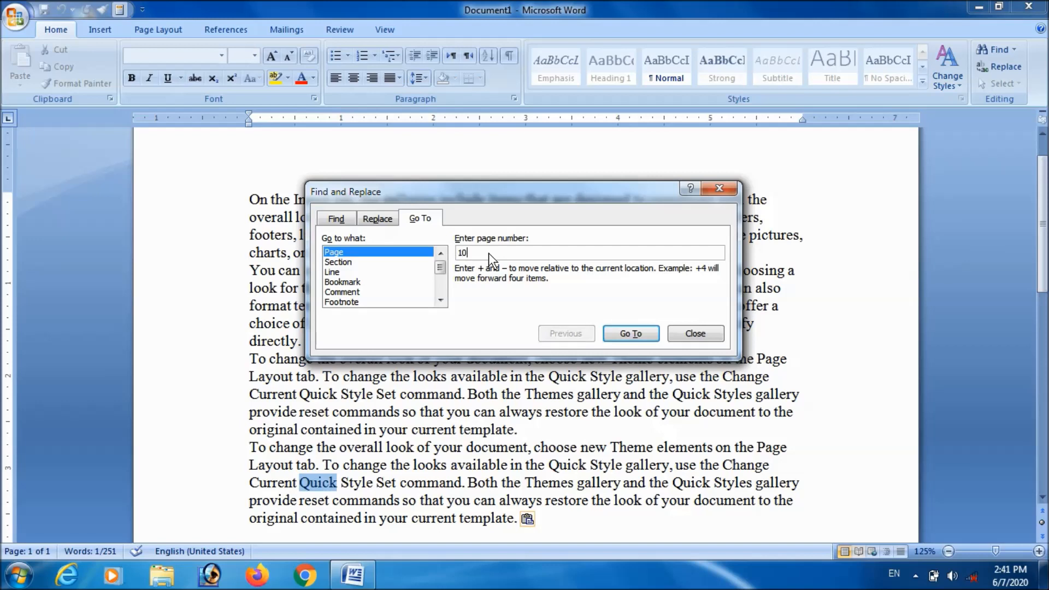
pyautogui.click(634, 336)
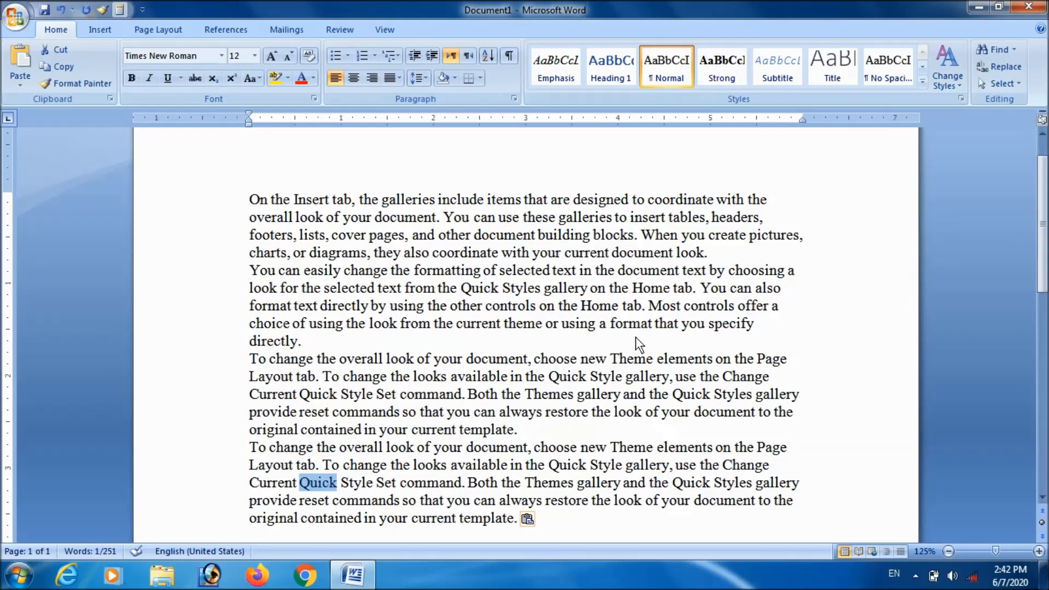
# Replace every occurrence of "Quick" with "Fast", continuing the replacement from the beginning of the document, and close the dialog
pyautogui.hotkey('ctrl', 'h')
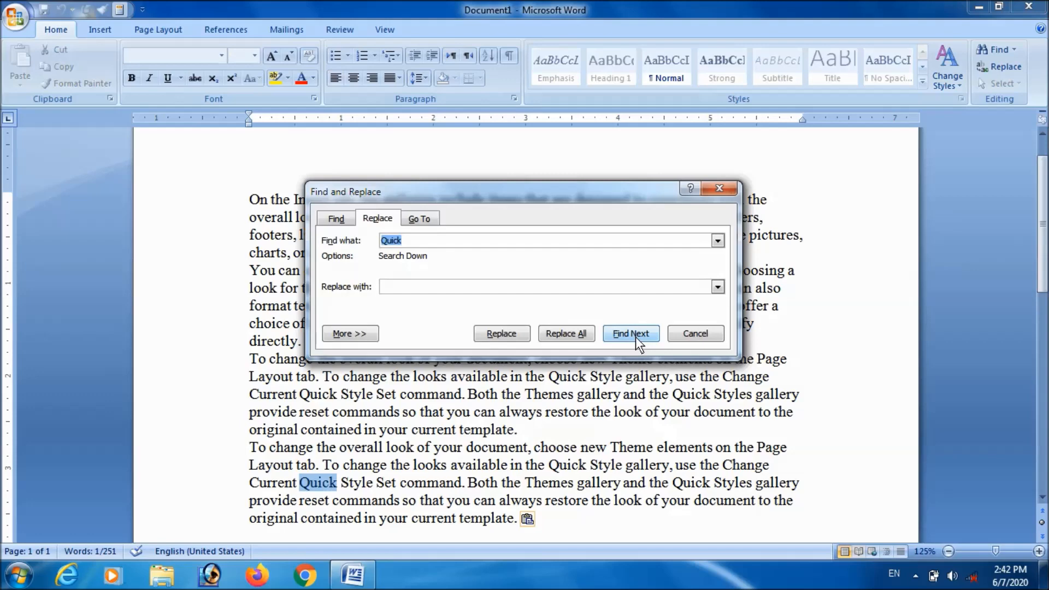
pyautogui.moveTo(435, 191); pyautogui.dragTo(533, 265)
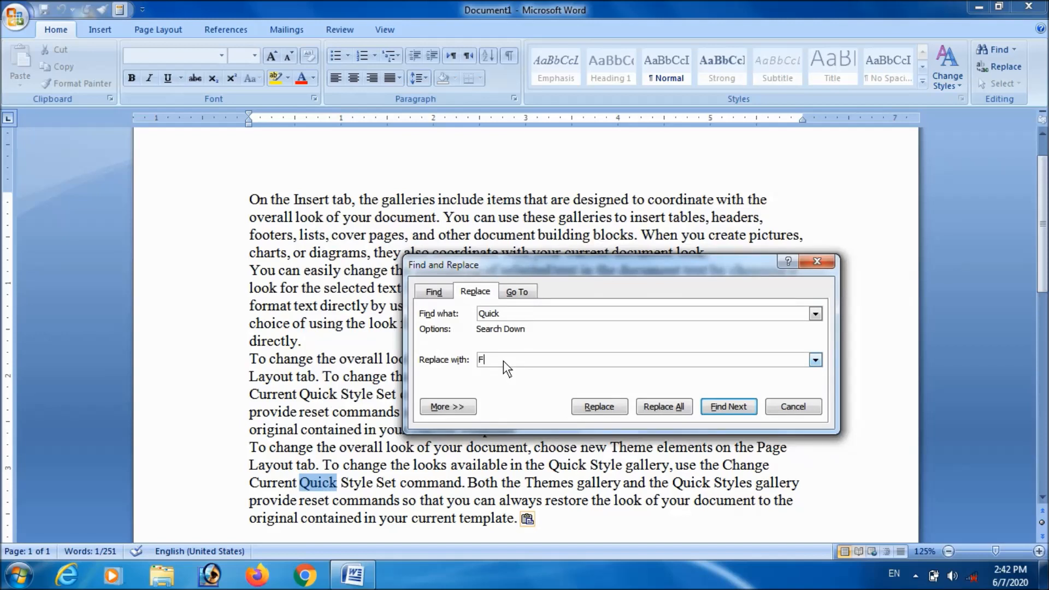
pyautogui.click(673, 407)
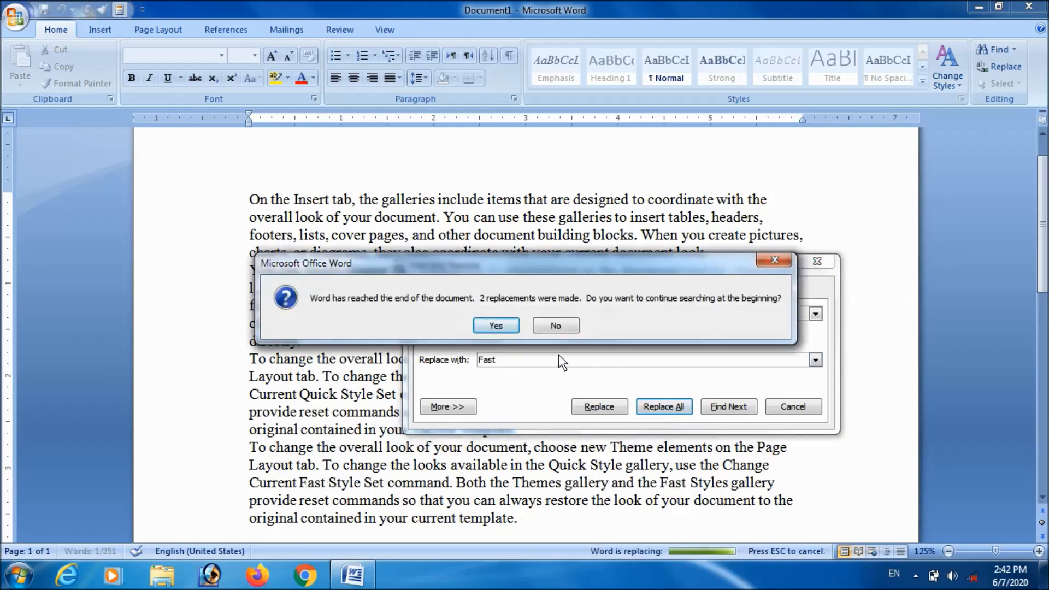
pyautogui.click(508, 327)
pyautogui.click(524, 330)
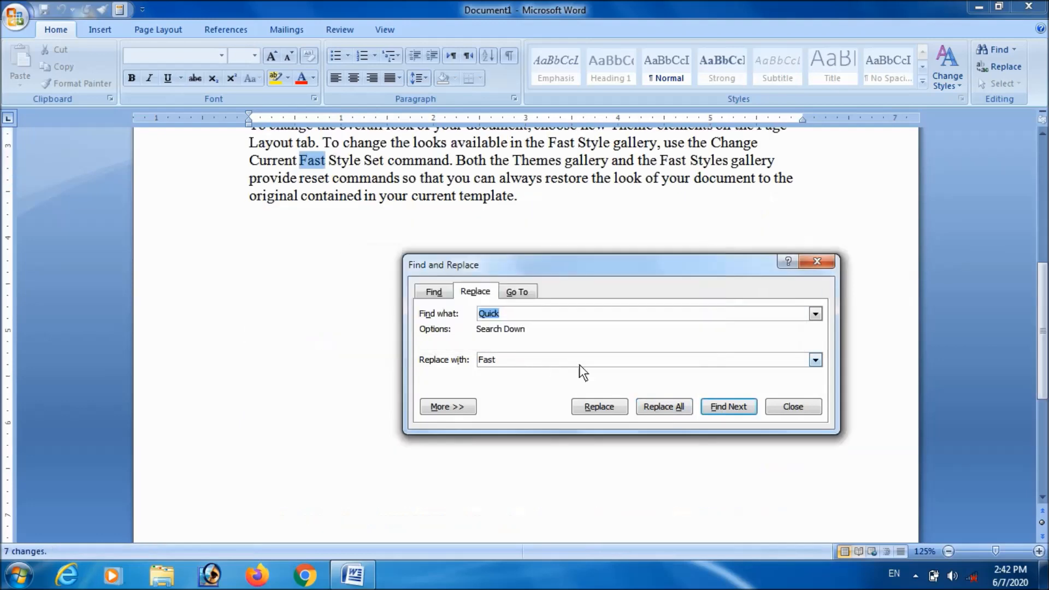
pyautogui.click(775, 407)
pyautogui.scroll(3, 571, 362)
pyautogui.click(327, 300)
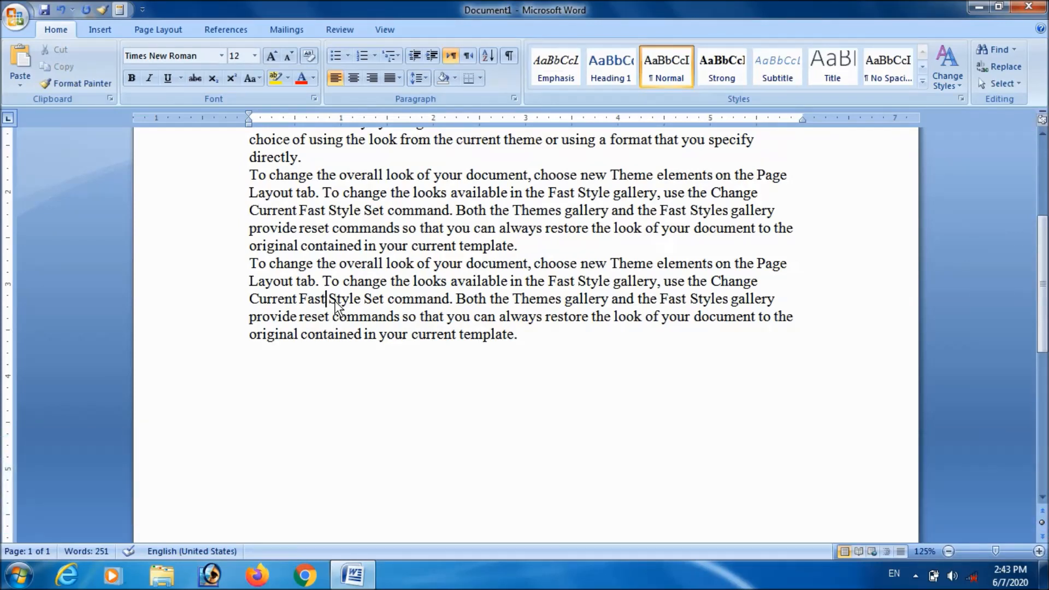
# Italicize "On the Insert tab, the galleries include items that" in the first paragraph, toggling the italics off and back on
pyautogui.scroll(4, 337, 308)
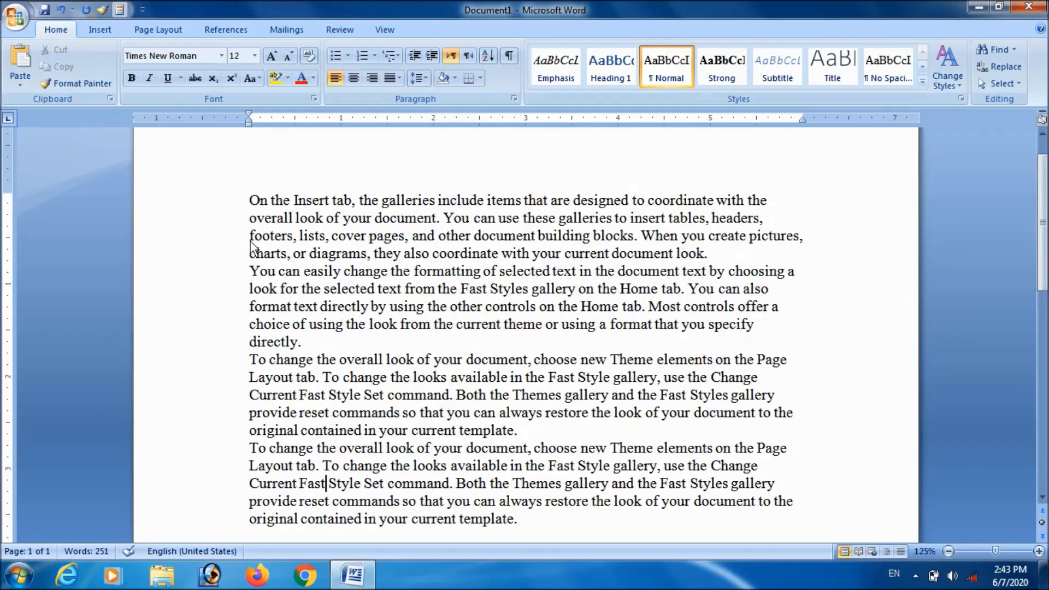
pyautogui.moveTo(246, 204); pyautogui.dragTo(532, 206)
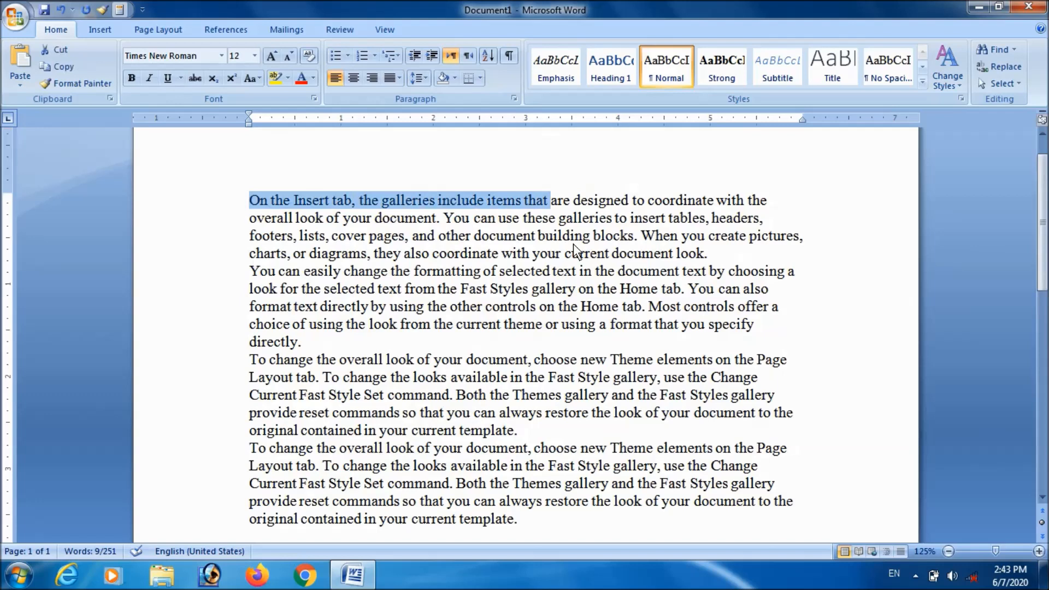
pyautogui.hotkey('ctrl', 'i')
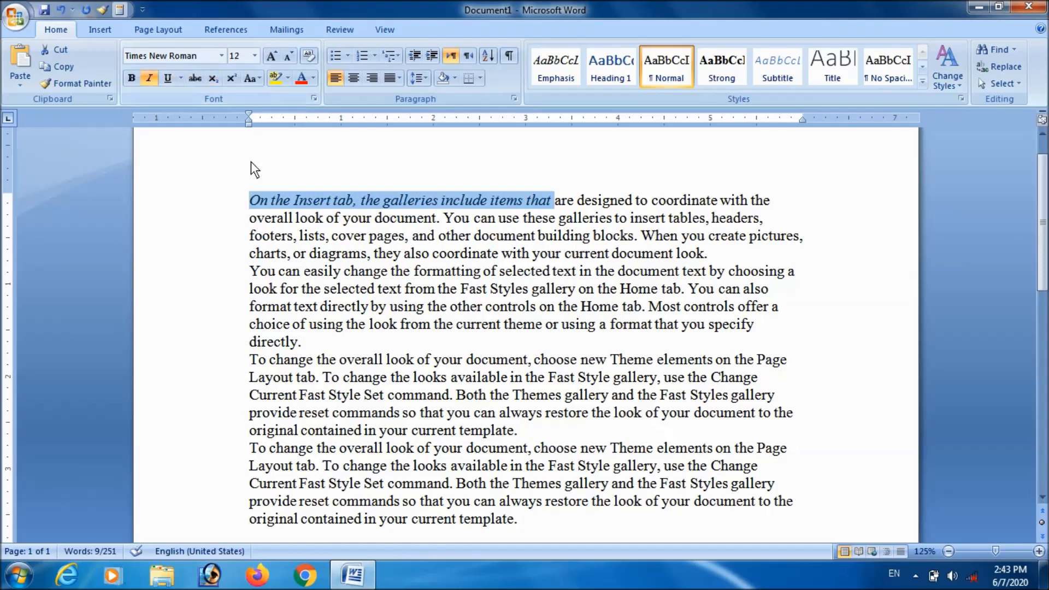
pyautogui.hotkey('ctrl', 'i')
pyautogui.hotkey('ctrl', 'i')
pyautogui.hotkey('ctrl', 'i')
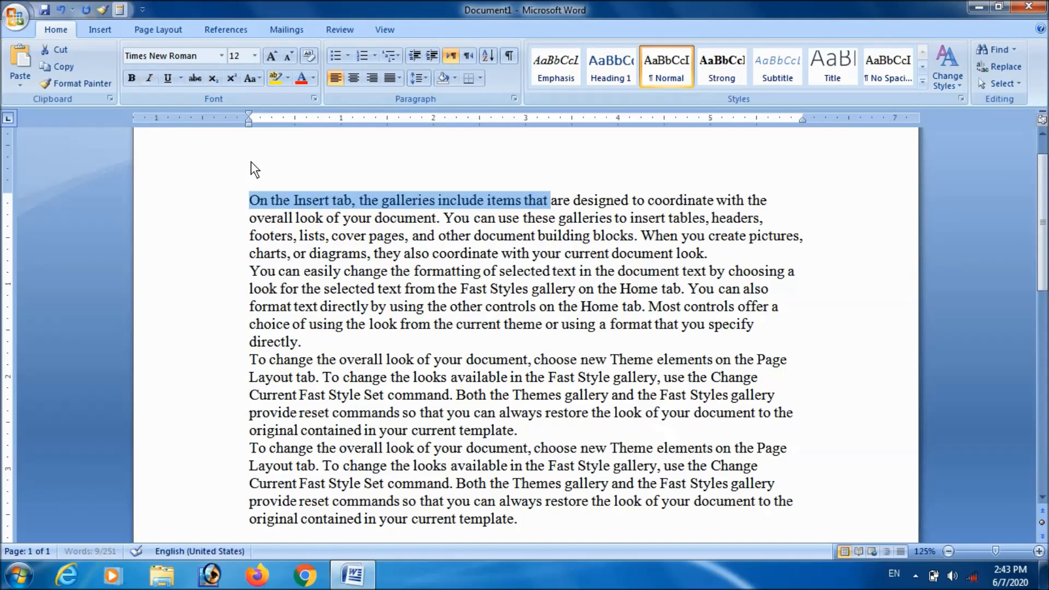
pyautogui.hotkey('ctrl', 'i')
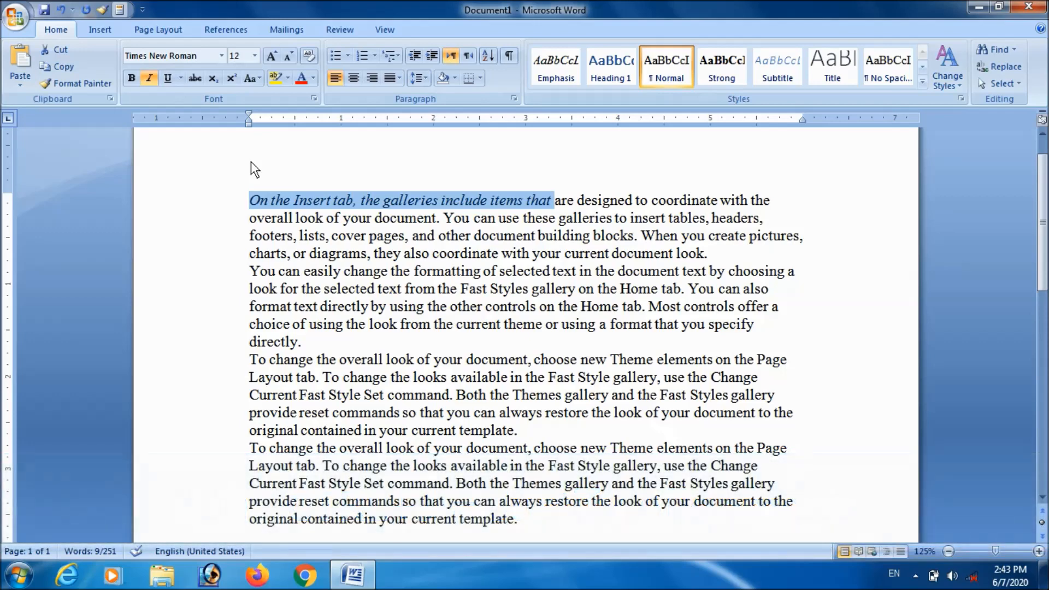
pyautogui.click(287, 252)
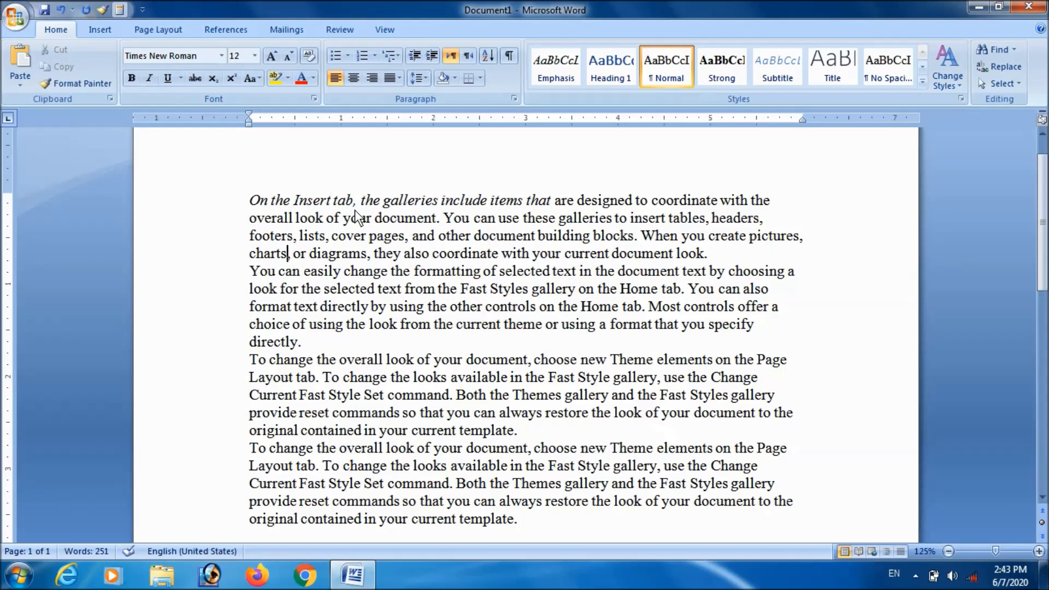
# Justify the whole first paragraph between the margins and deselect it
pyautogui.moveTo(249, 123); pyautogui.dragTo(250, 123)
pyautogui.moveTo(803, 120); pyautogui.dragTo(802, 121)
pyautogui.moveTo(251, 203); pyautogui.dragTo(690, 247)
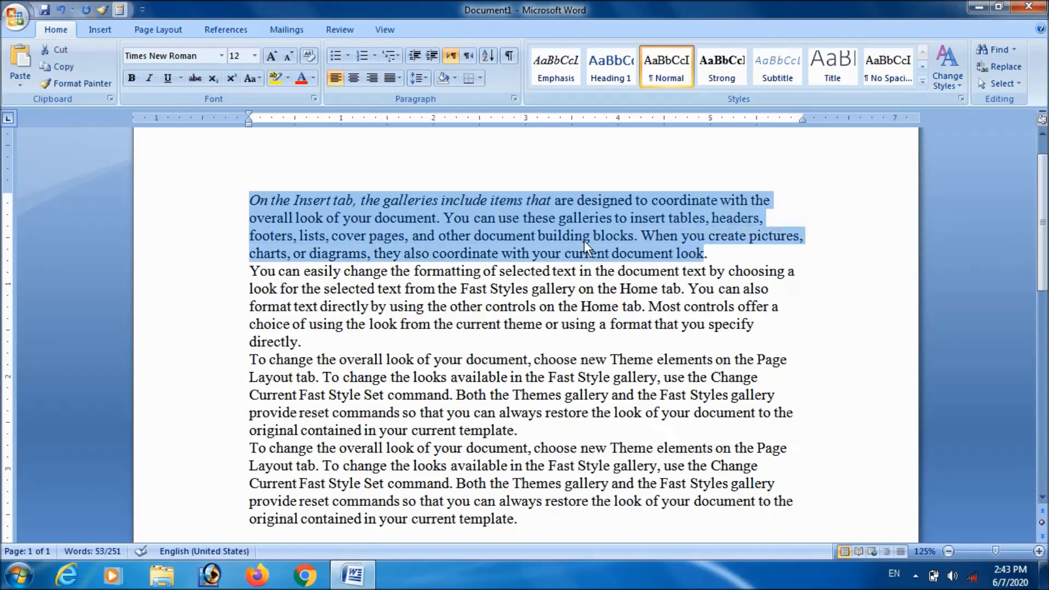
pyautogui.hotkey('ctrl', 'j')
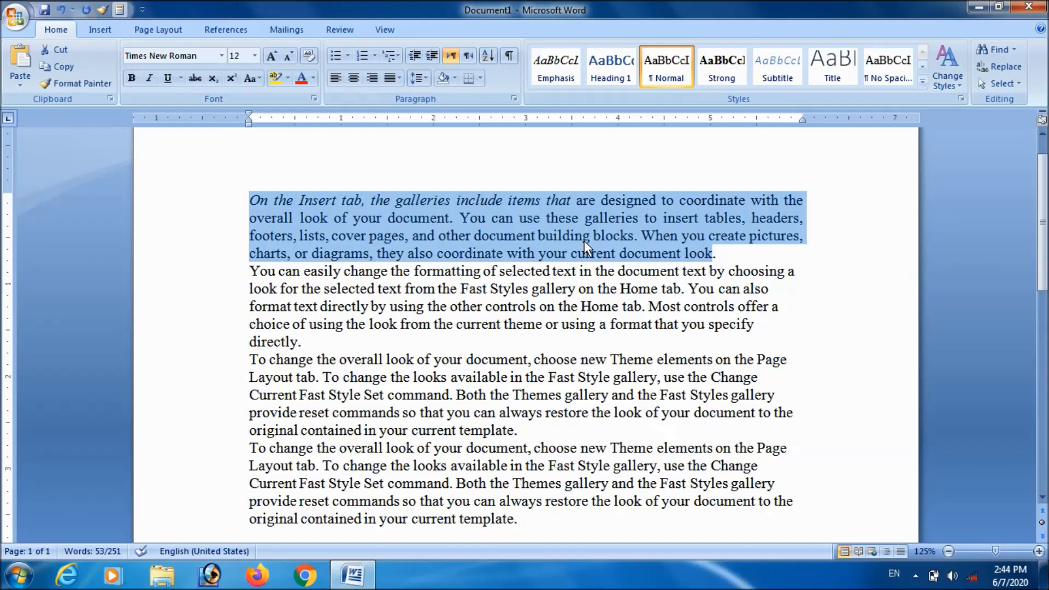
pyautogui.click(633, 268)
pyautogui.doubleClick(650, 254)
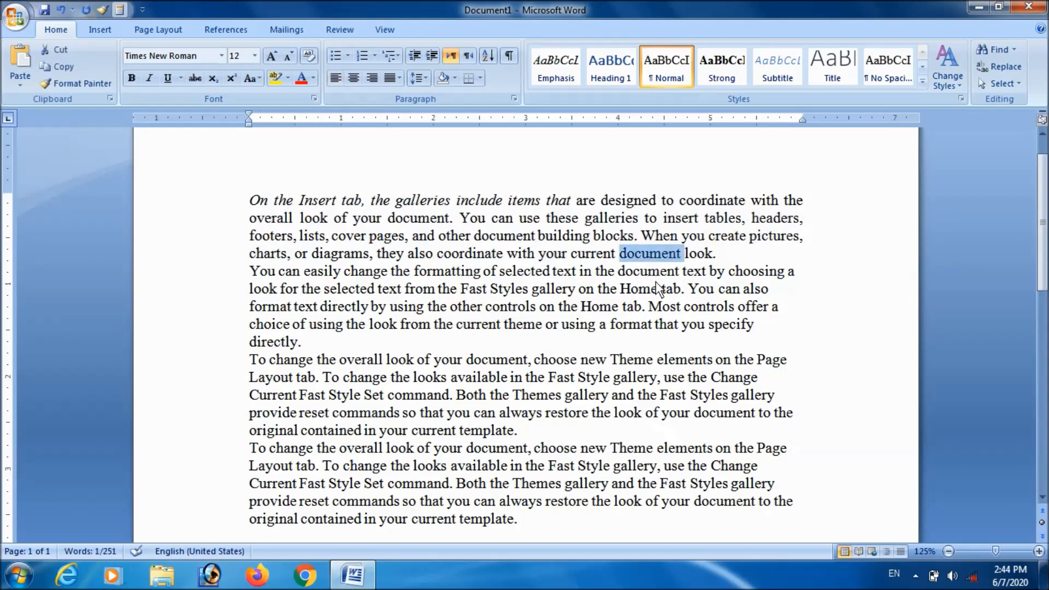
pyautogui.hotkey('ctrl', 'k')
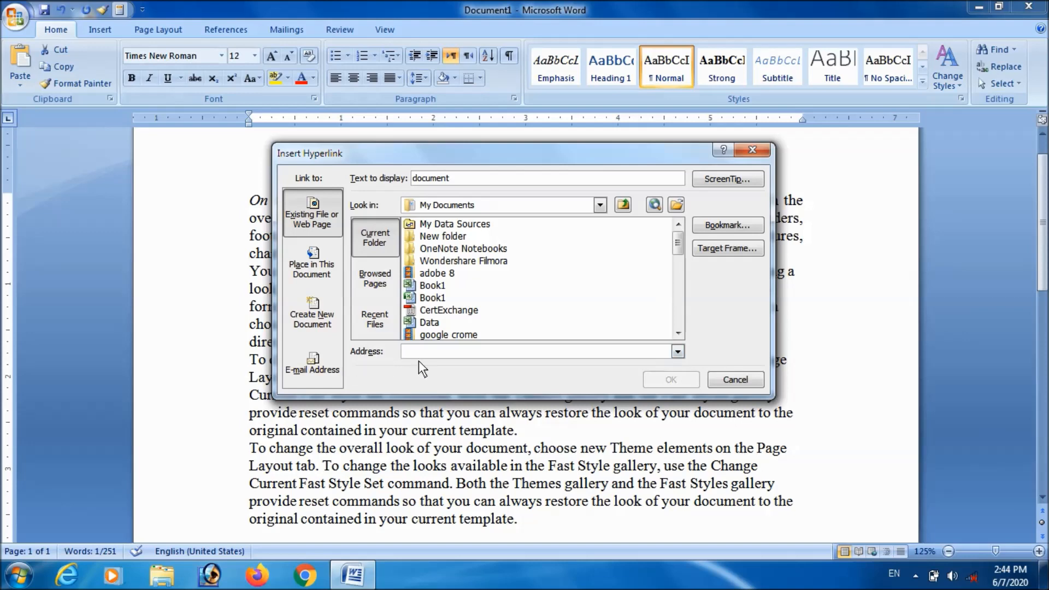
pyautogui.write('w')
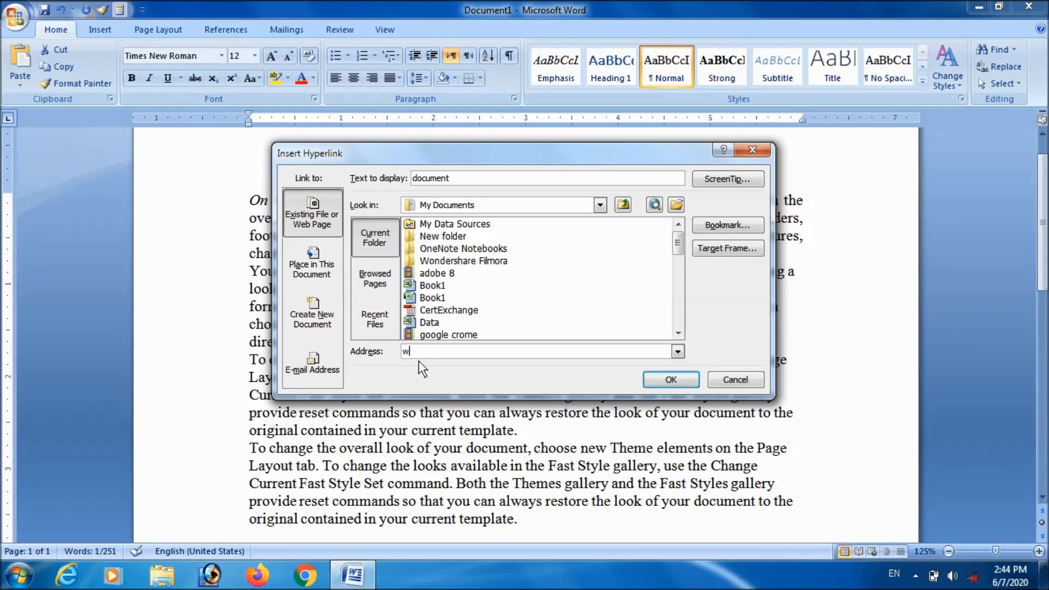
pyautogui.write('ww.google.com')
pyautogui.click(668, 378)
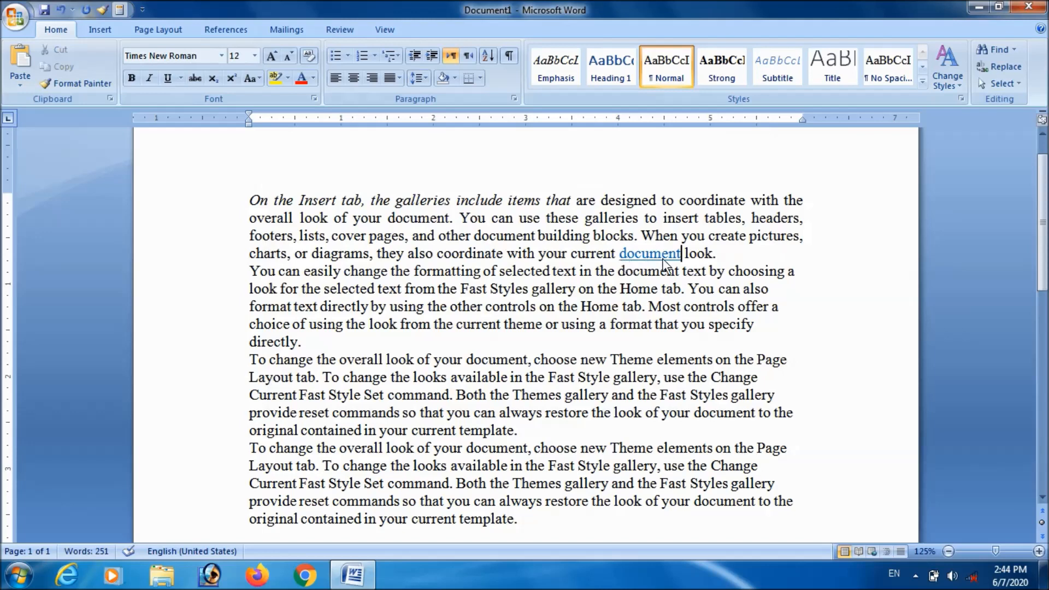
# Left-align the first paragraph, switch it to justified, and left-align it again
pyautogui.moveTo(673, 262)
pyautogui.moveTo(250, 200); pyautogui.dragTo(731, 260)
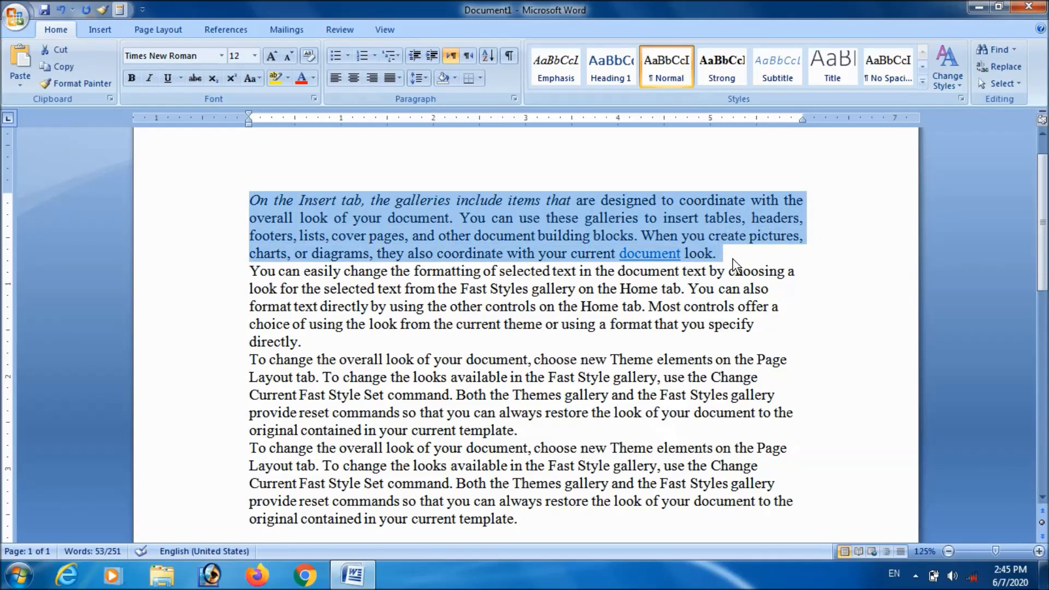
pyautogui.hotkey('ctrl', 'l')
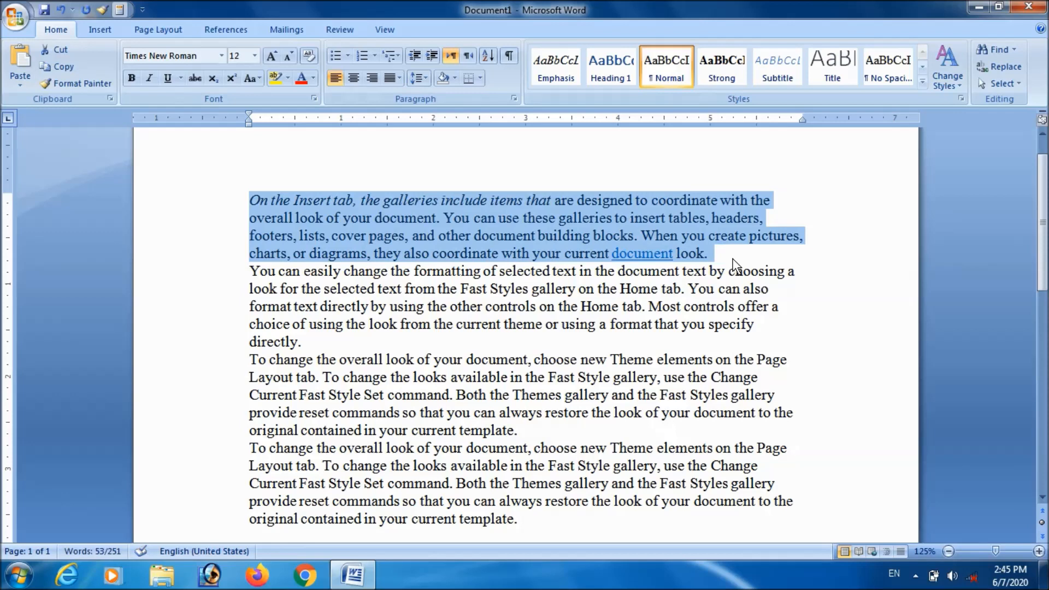
pyautogui.hotkey('ctrl', 'j')
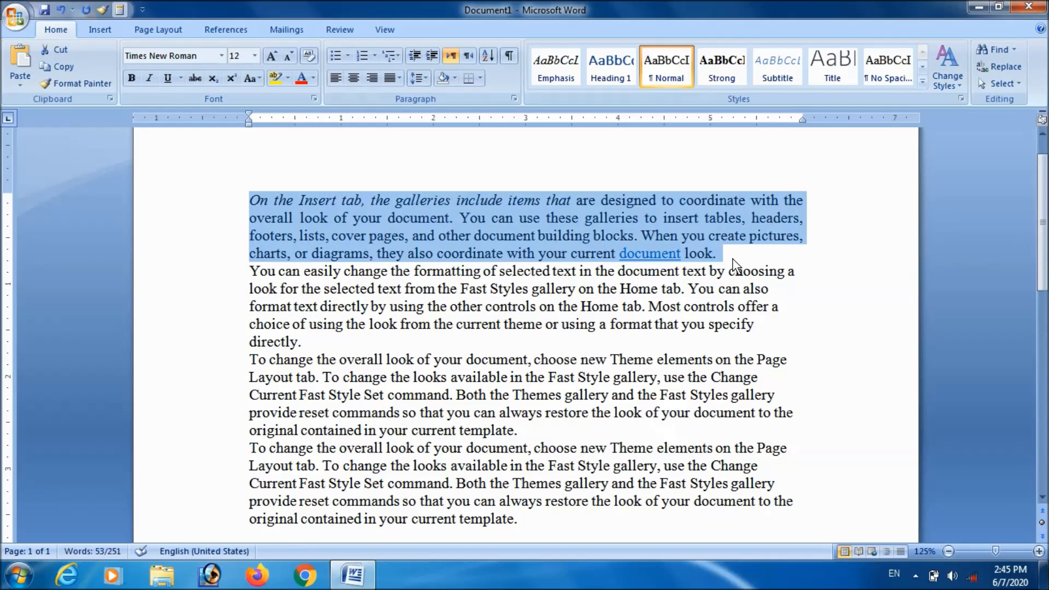
pyautogui.hotkey('ctrl', 'l')
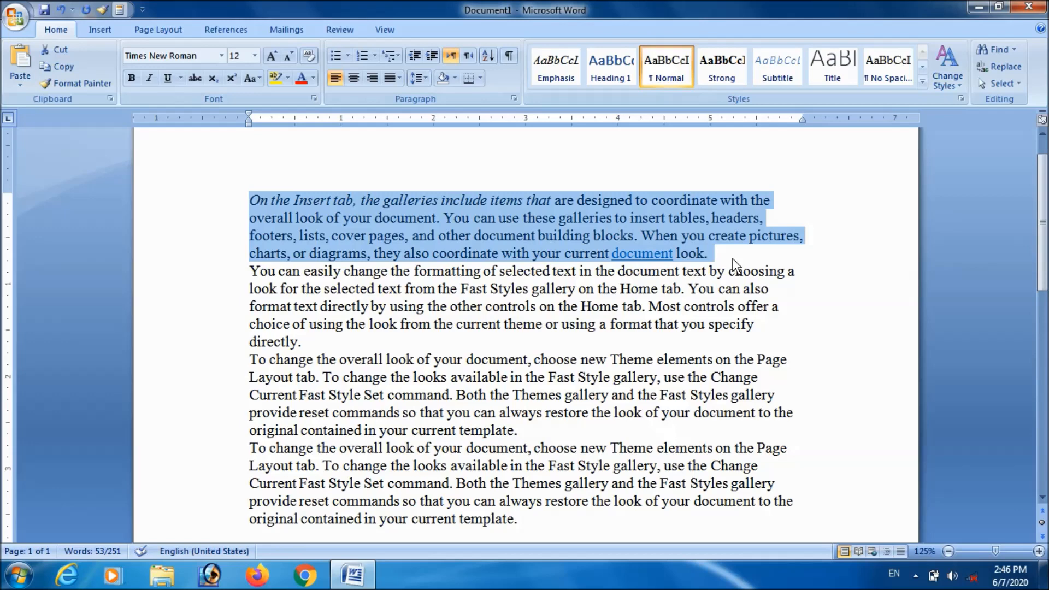
pyautogui.click(257, 229)
# Return the first paragraph to justified alignment
pyautogui.moveTo(250, 218); pyautogui.dragTo(628, 218)
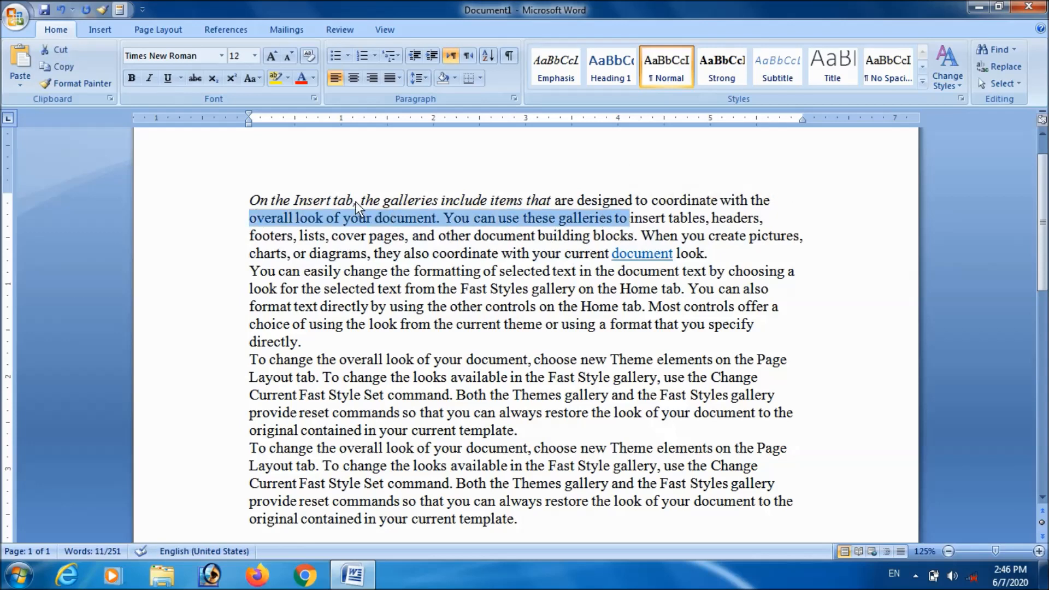
pyautogui.moveTo(246, 123); pyautogui.dragTo(247, 123)
pyautogui.moveTo(805, 126); pyautogui.dragTo(804, 126)
pyautogui.click(463, 235)
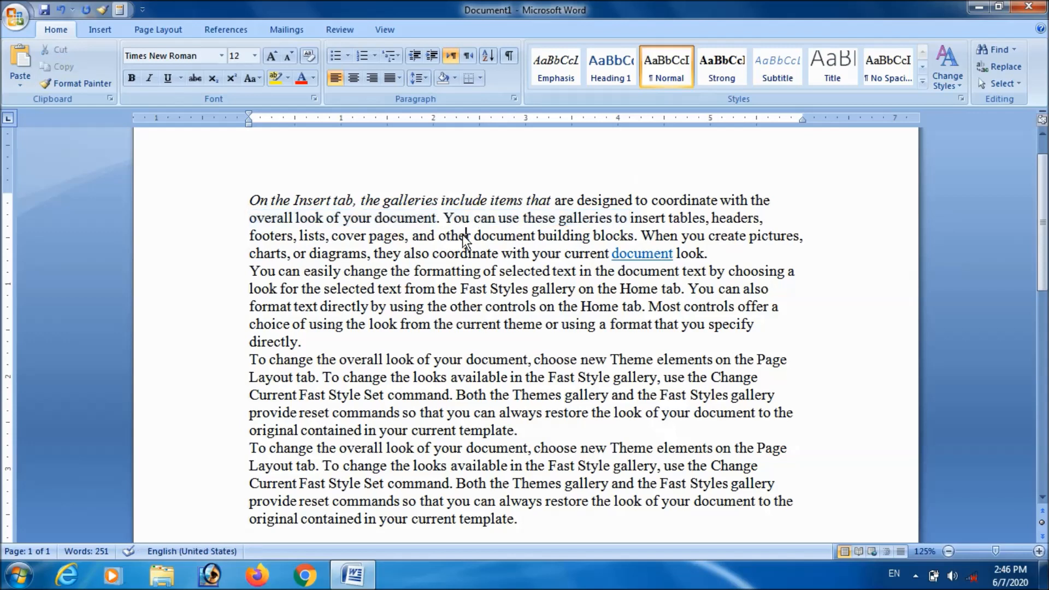
pyautogui.moveTo(800, 121); pyautogui.dragTo(801, 121)
pyautogui.hotkey('ctrl', 'j')
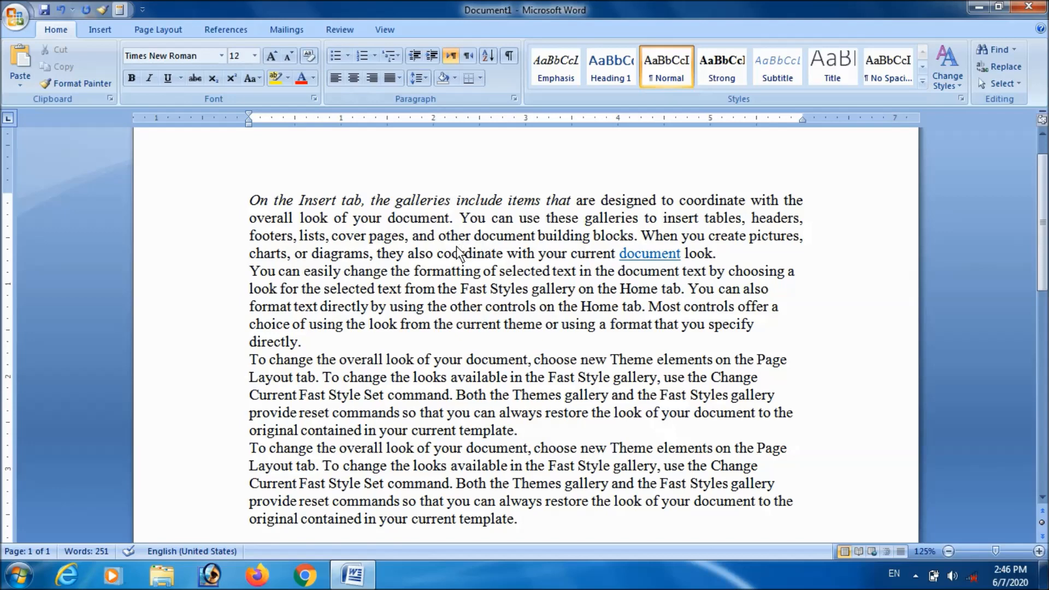
# Insert a blank line before the final line "original contained in your current template.", try indenting that line to 3 inches, and reset its indent
pyautogui.scroll(-3, 504, 336)
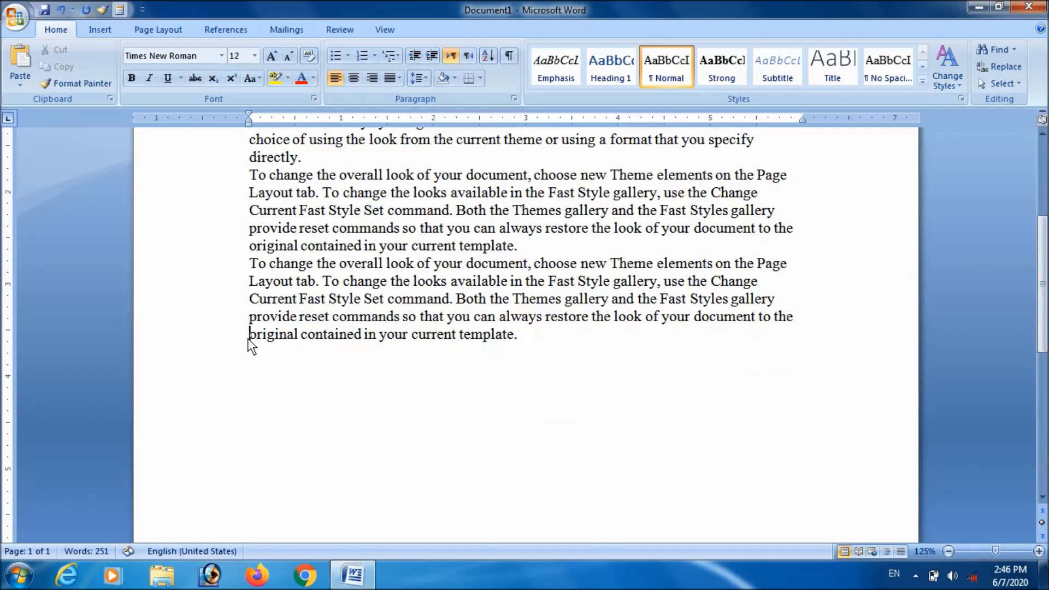
pyautogui.press('Return')
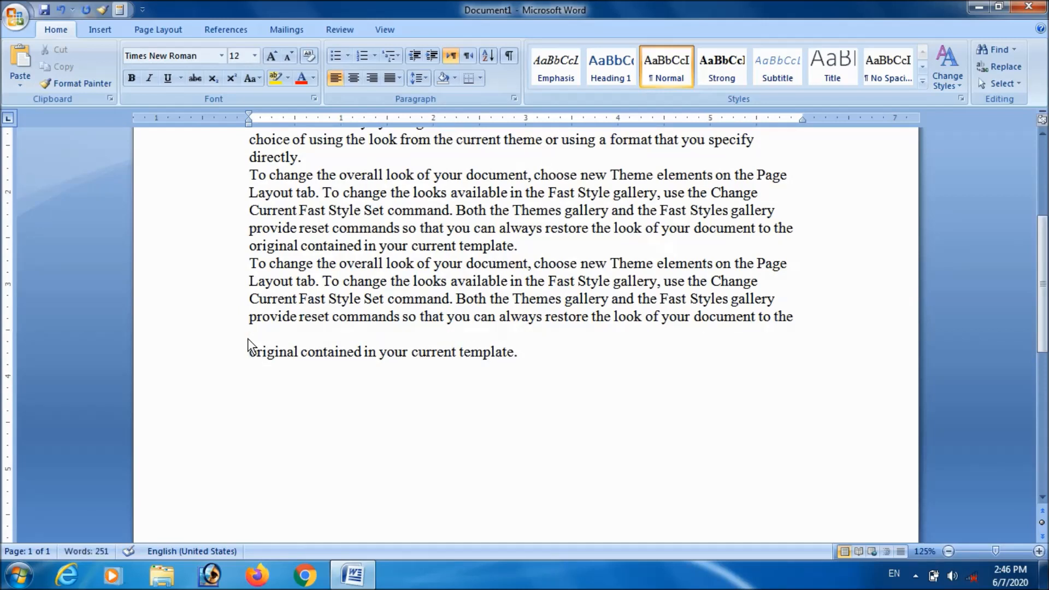
pyautogui.press('Tab')
pyautogui.press('Tab')
pyautogui.press('Tab')
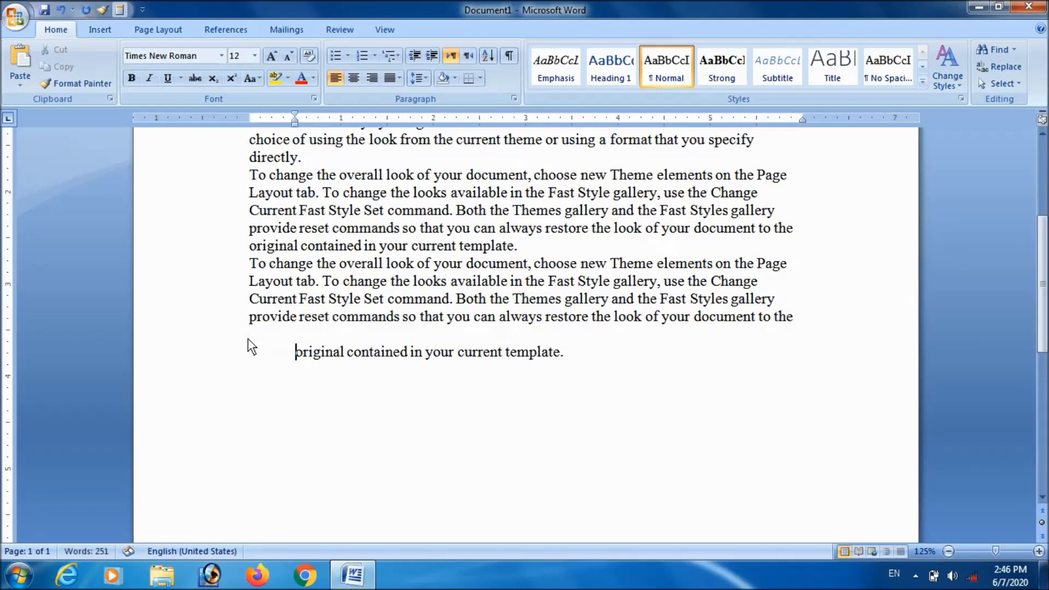
pyautogui.press('Tab')
pyautogui.press('Tab')
pyautogui.press('Tab')
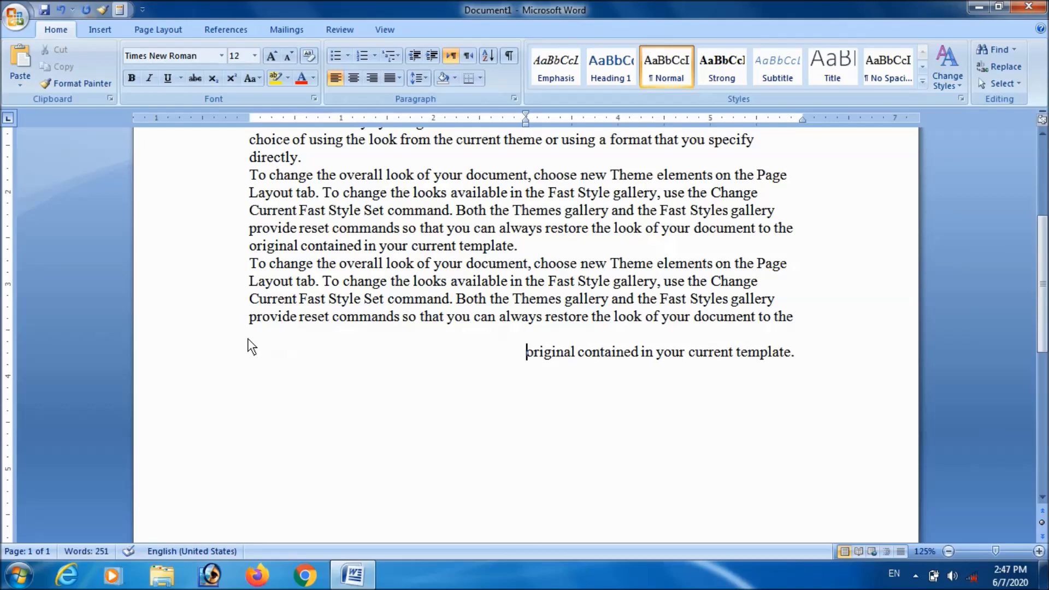
pyautogui.hotkey('ctrl', 'q')
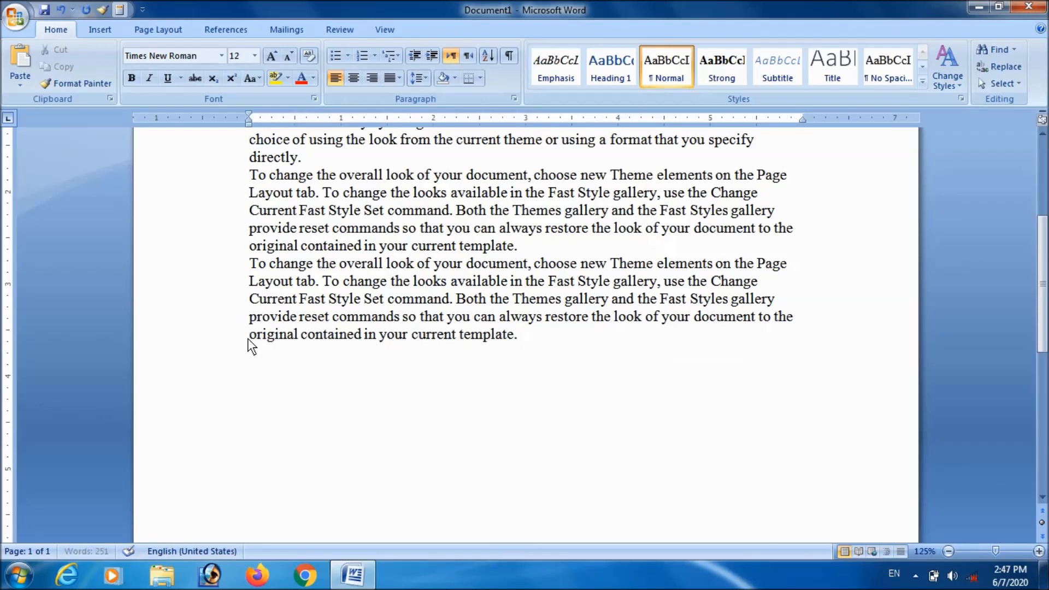
pyautogui.press('Return')
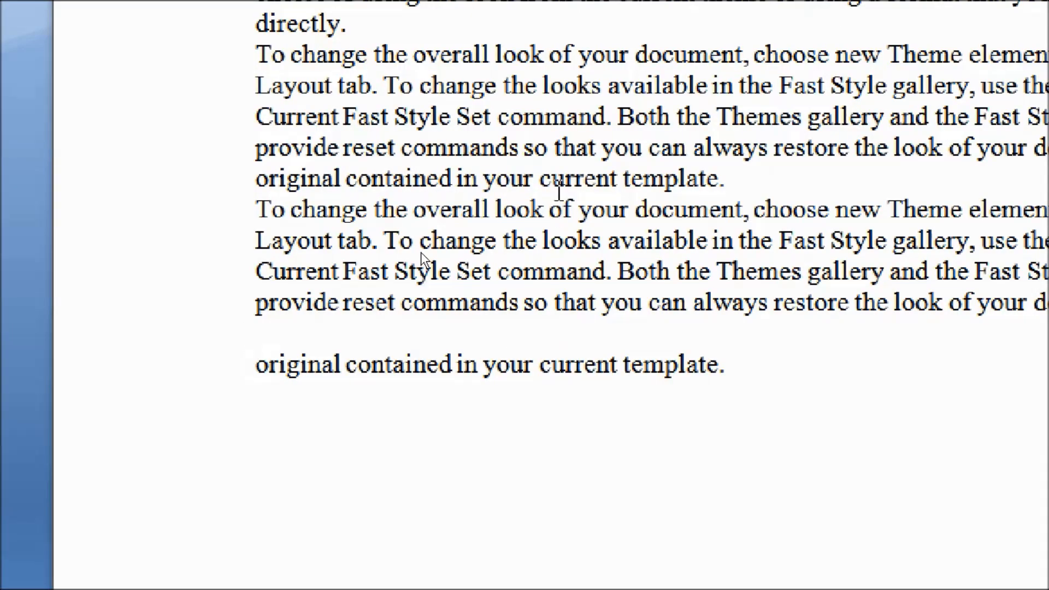
# Increase the first paragraph's left indent to 3 inches
pyautogui.scroll(4, 418, 265)
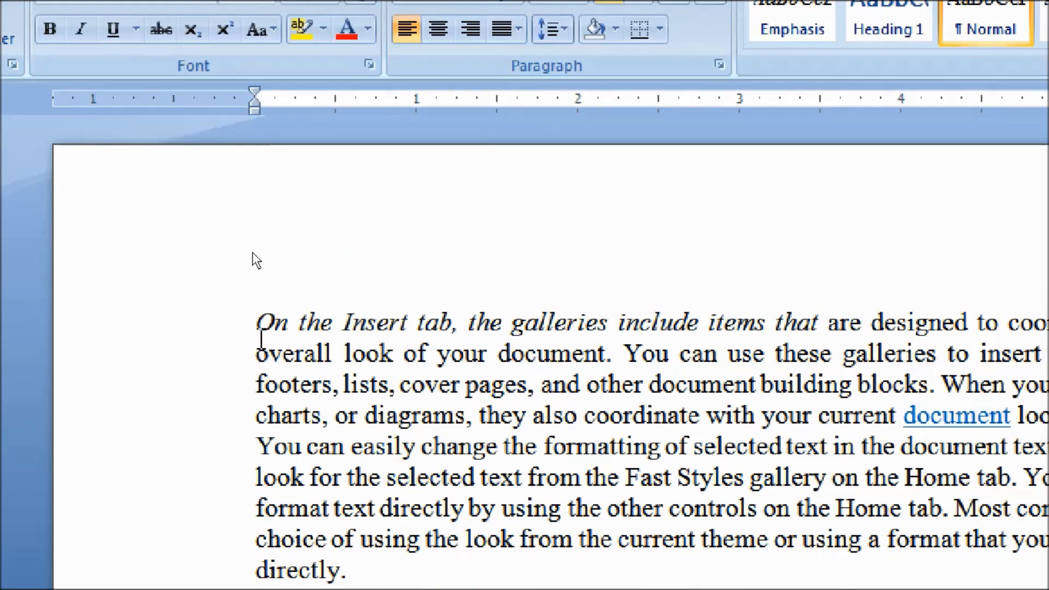
pyautogui.click(259, 322)
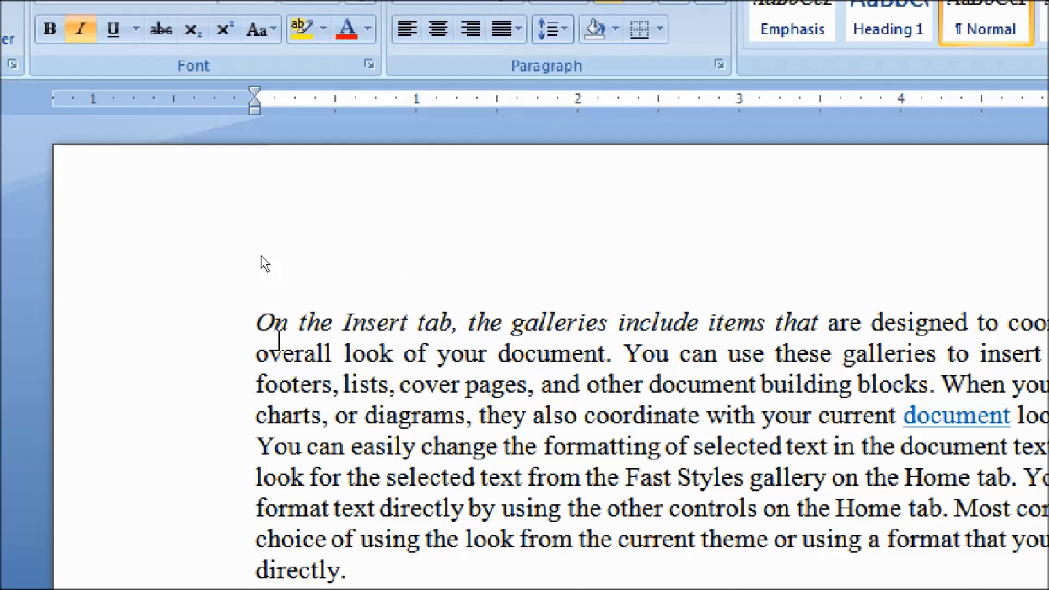
pyautogui.hotkey('ctrl', 'm')
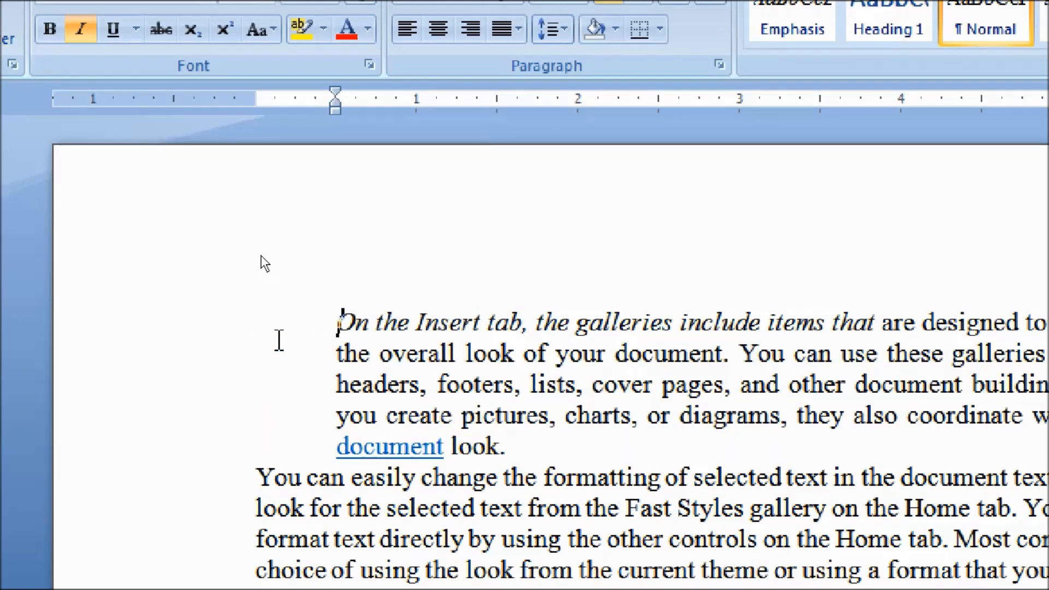
pyautogui.hotkey('ctrl', 'm')
pyautogui.hotkey('ctrl', 'm')
pyautogui.hotkey('ctrl', 'm')
pyautogui.hotkey('ctrl', 'm')
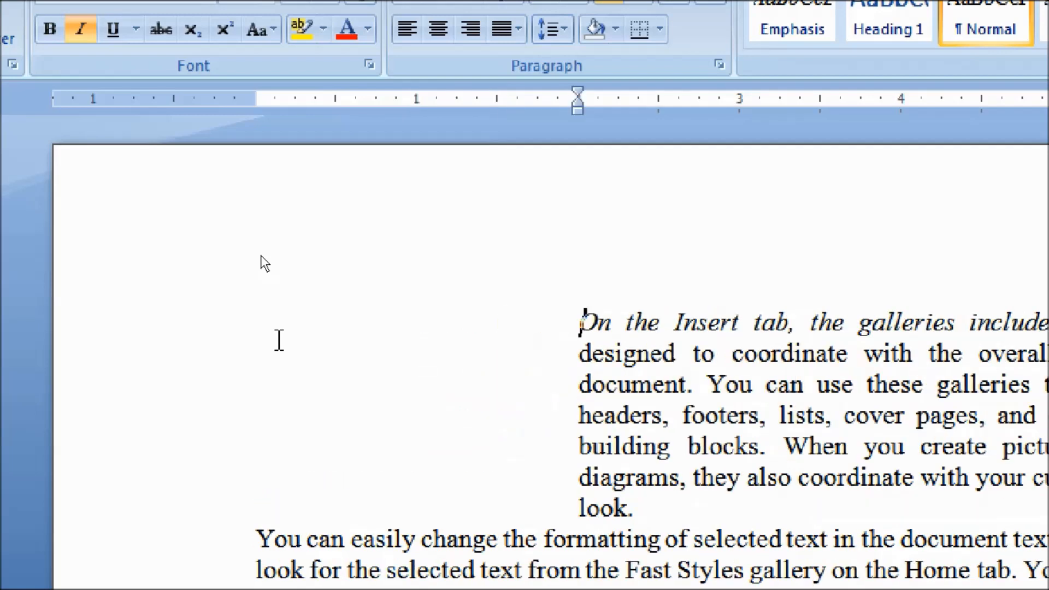
pyautogui.hotkey('ctrl', 'm')
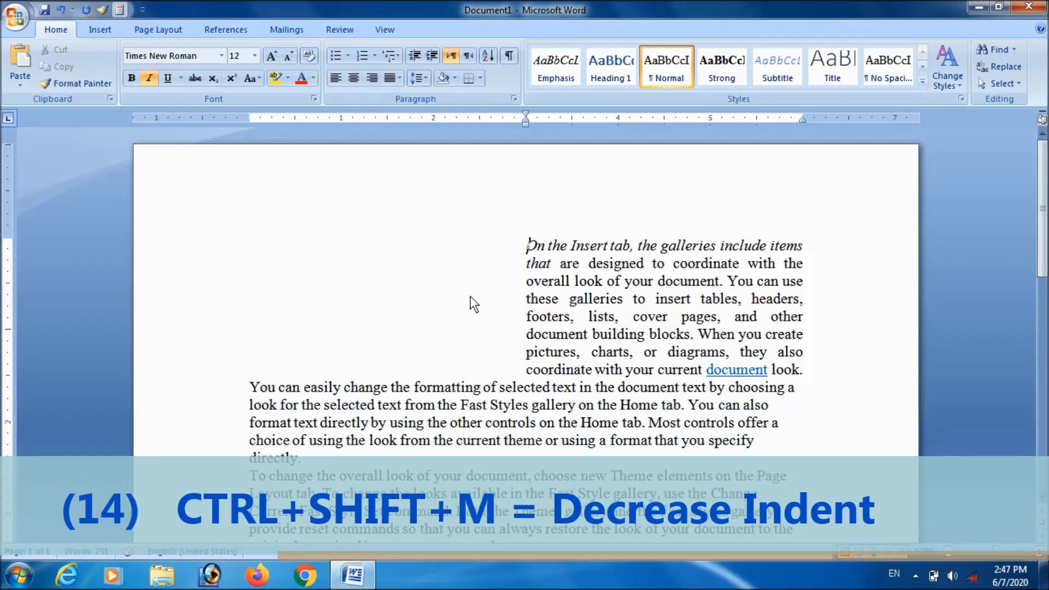
# Decrease the first paragraph's indent step by step until it is back at the left margin
pyautogui.hotkey('ctrl', 'shift', 'm')
pyautogui.hotkey('ctrl', 'shift', 'm')
pyautogui.hotkey('ctrl', 'shift', 'm')
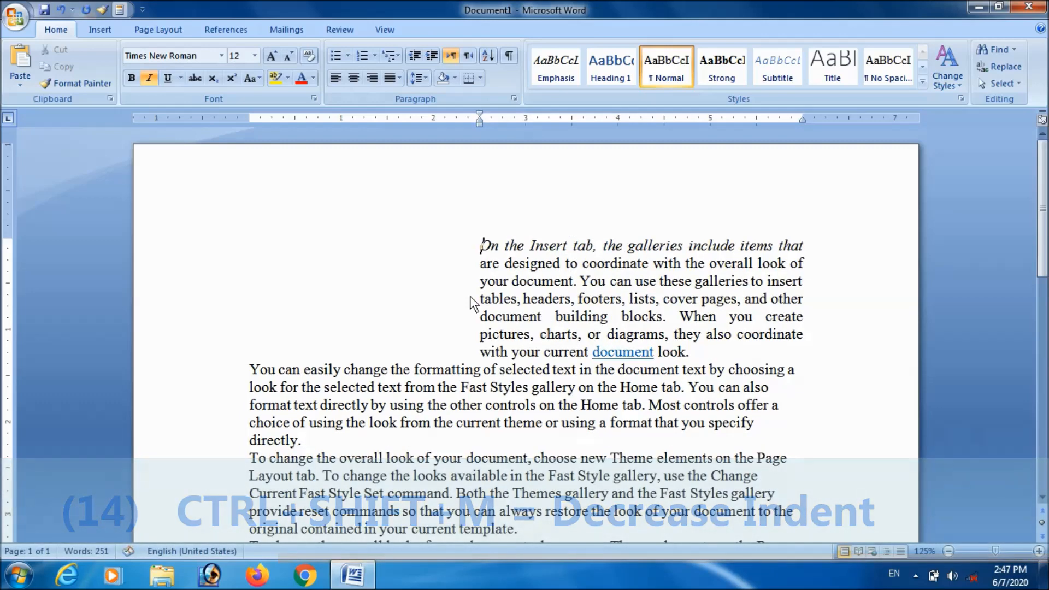
pyautogui.hotkey('ctrl', 'shift', 'm')
pyautogui.hotkey('ctrl', 'shift', 'm')
pyautogui.hotkey('ctrl', 'shift', 'm')
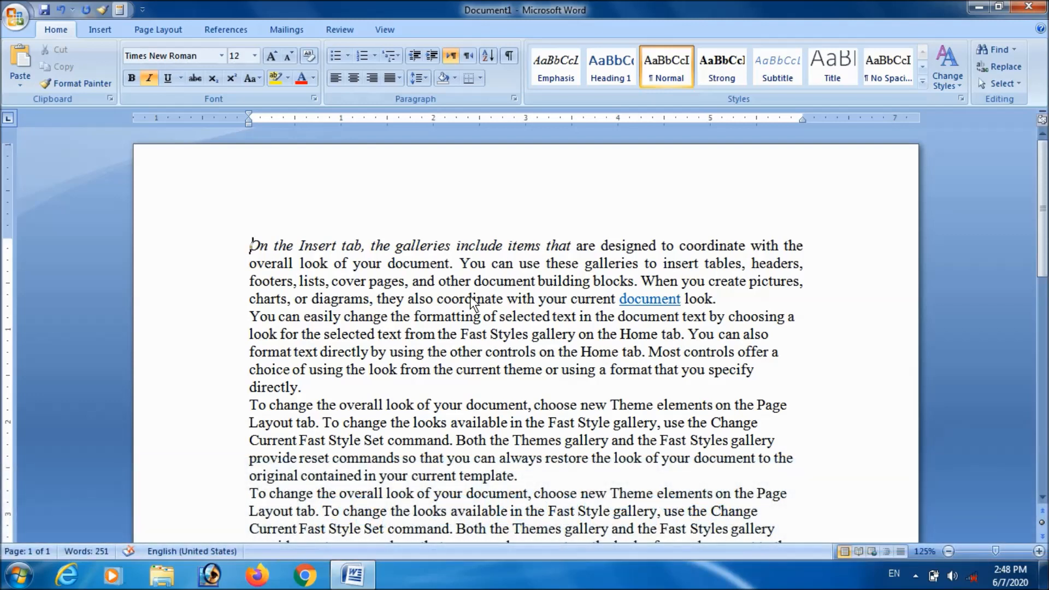
# Create a new blank document, and browse the Documents library in the Open dialog without opening a file
pyautogui.hotkey('ctrl', 'n')
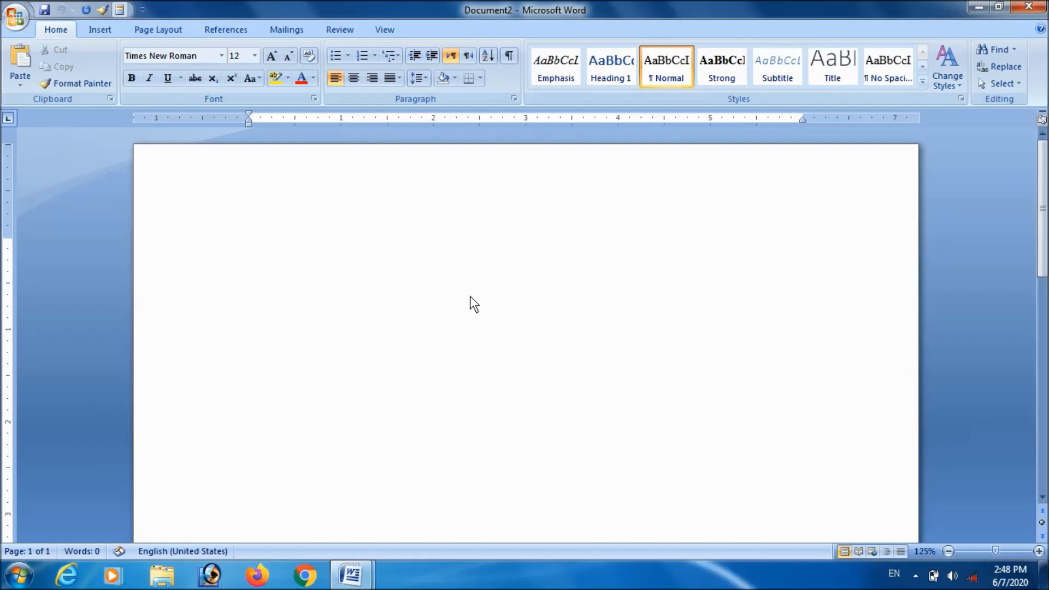
pyautogui.hotkey('ctrl', 'o')
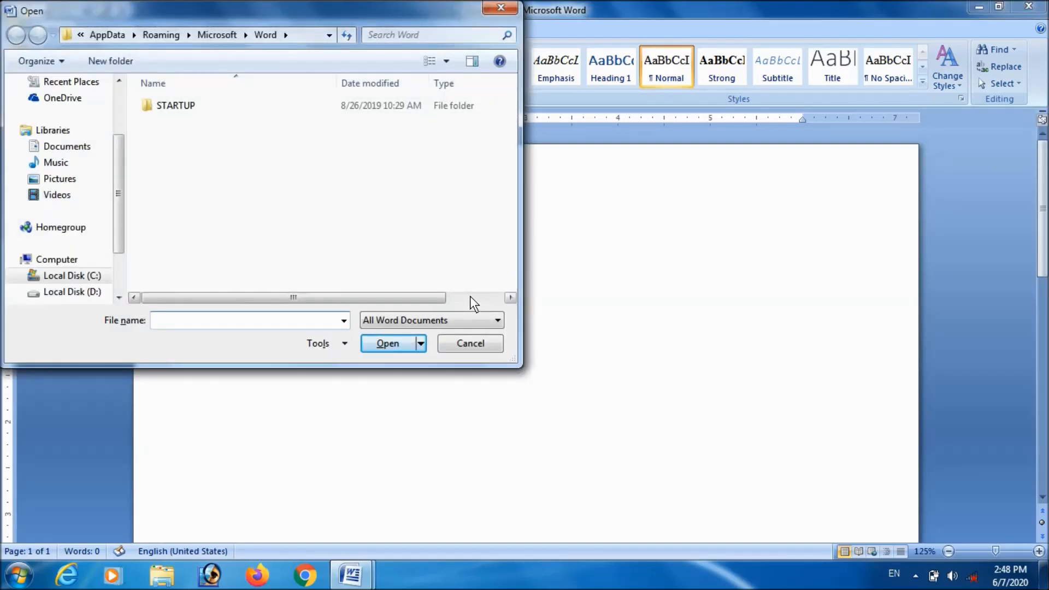
pyautogui.click(67, 145)
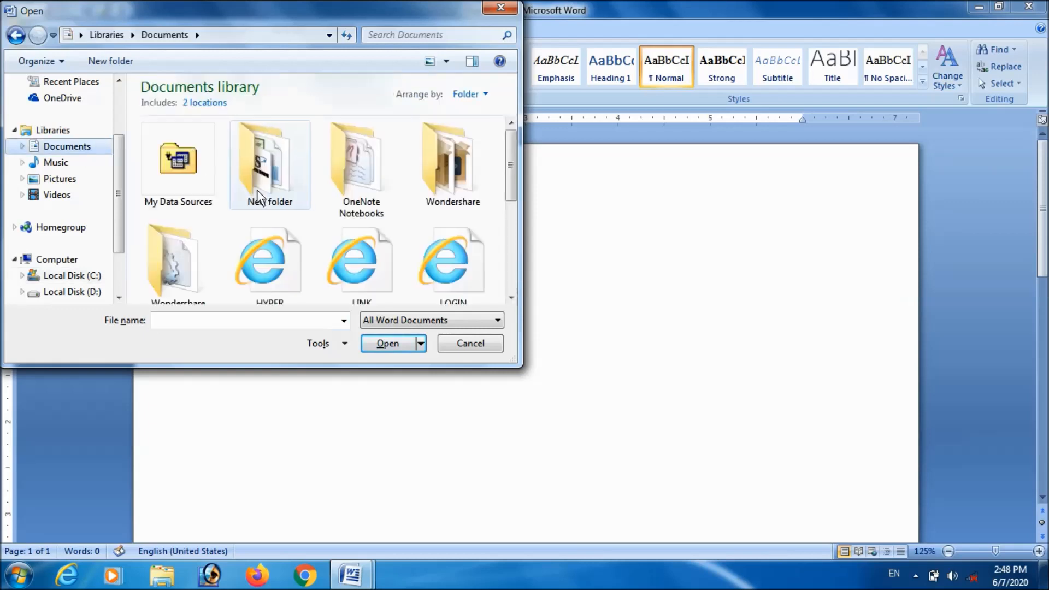
pyautogui.moveTo(509, 169); pyautogui.dragTo(518, 234)
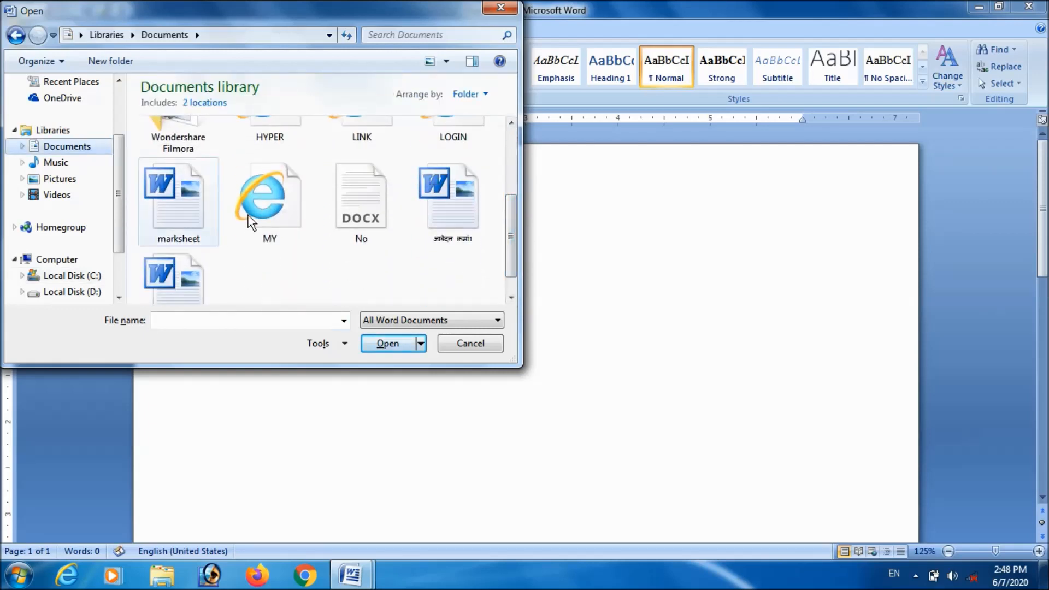
pyautogui.click(470, 343)
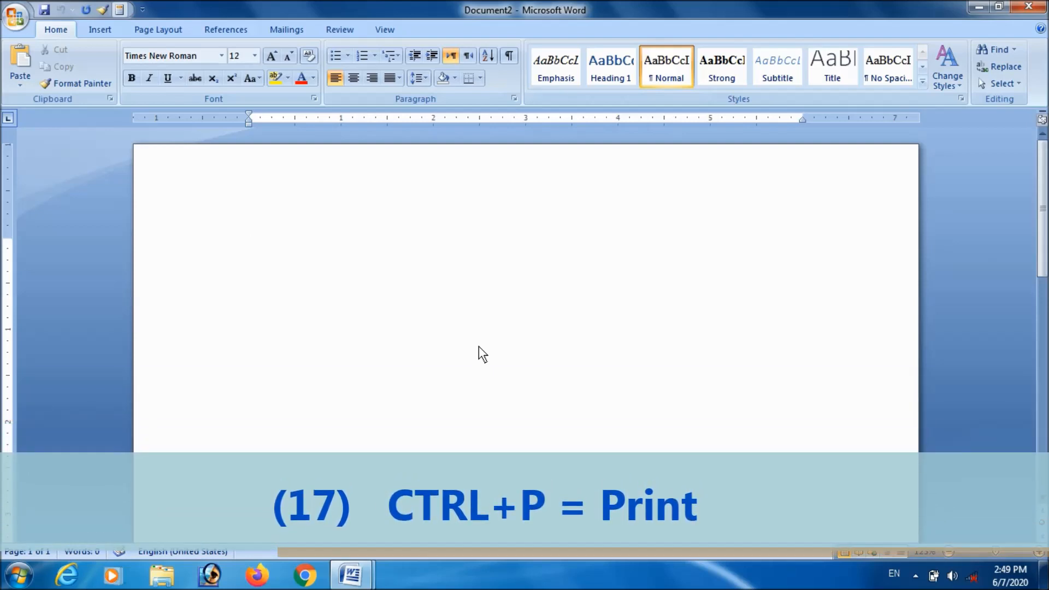
# View the print settings for the blank document and cancel without printing
pyautogui.hotkey('ctrl', 'p')
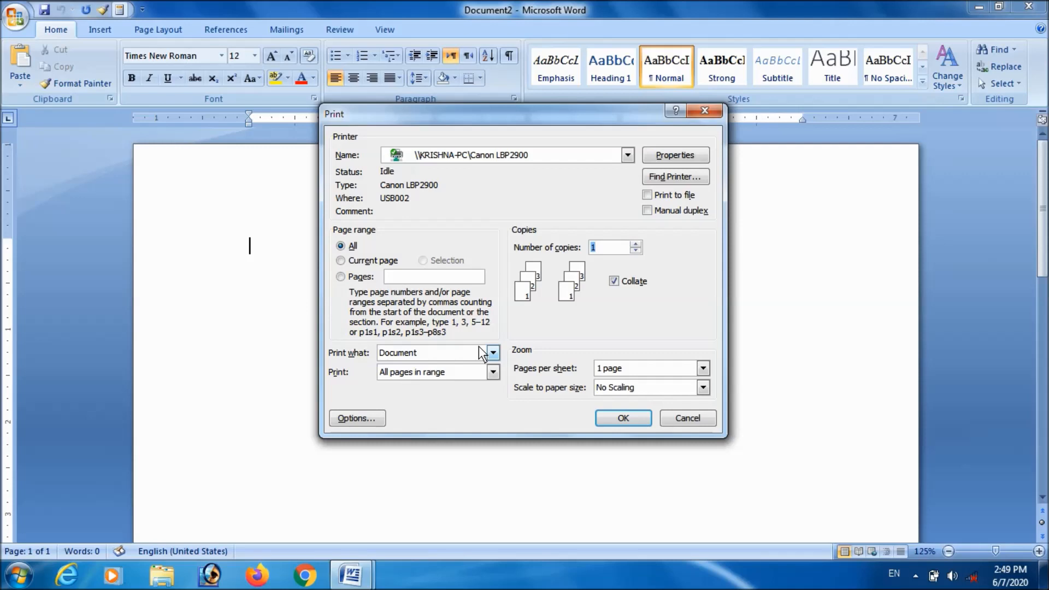
pyautogui.press('Escape')
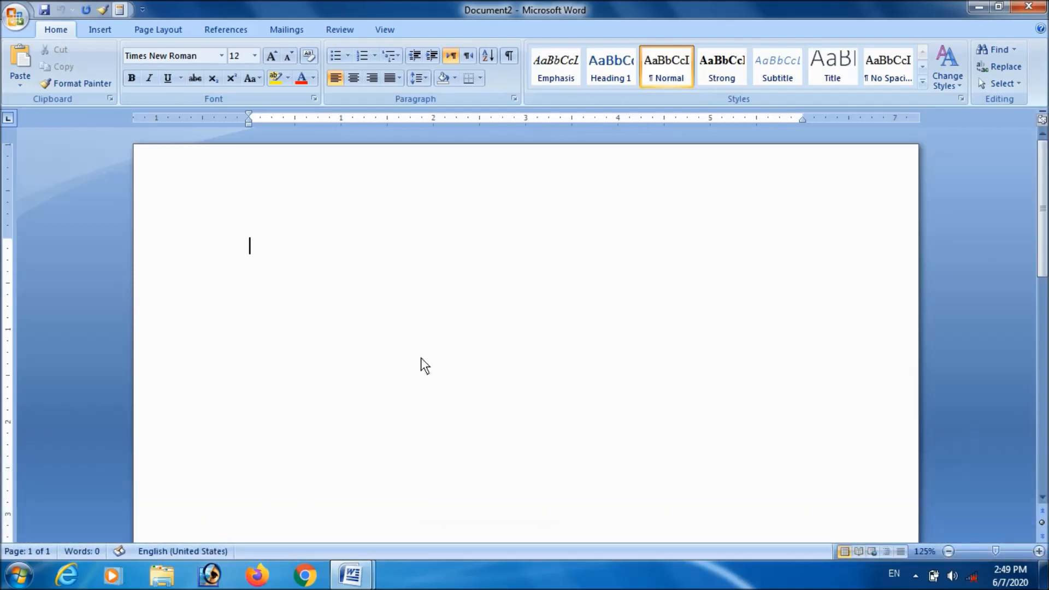
# In Document1, right-align the third paragraph "To change the overall look of your document" and return it to left alignment
pyautogui.moveTo(350, 575)
pyautogui.click(284, 511)
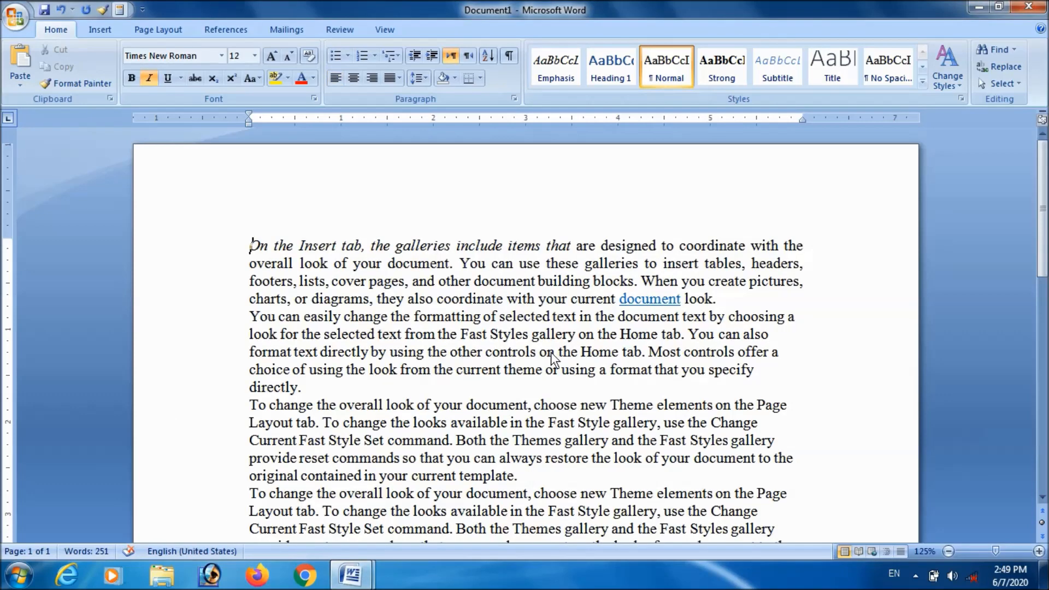
pyautogui.scroll(-2, 516, 346)
pyautogui.click(556, 302)
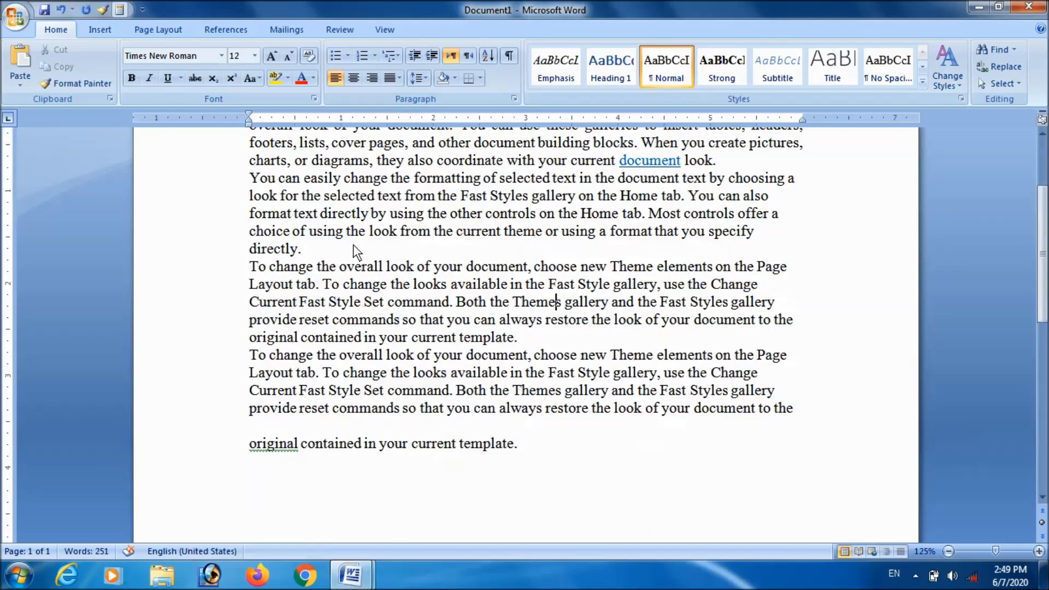
pyautogui.hotkey('ctrl', 'r')
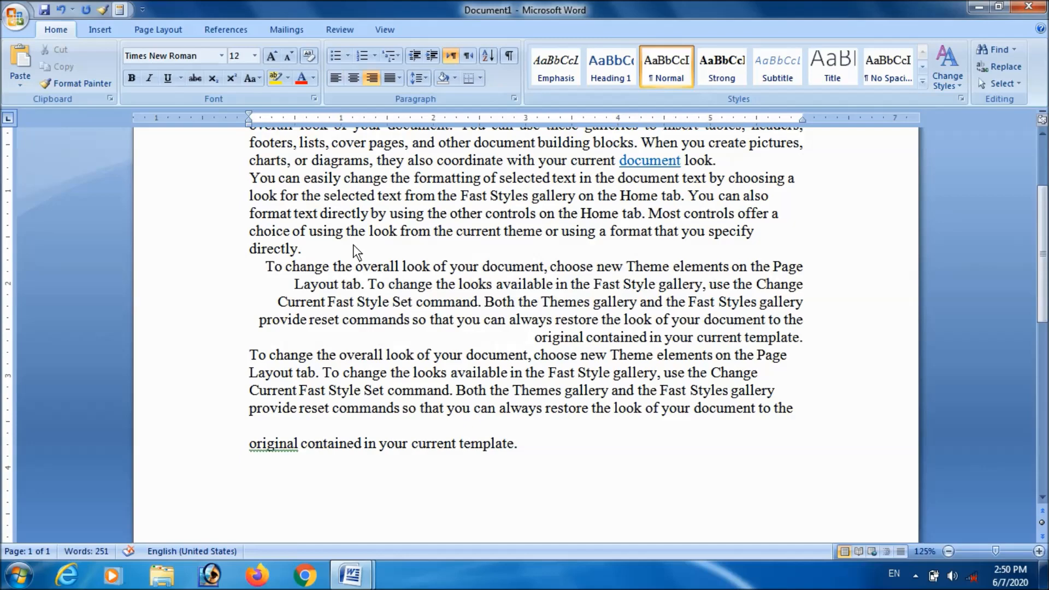
pyautogui.hotkey('ctrl', 'l')
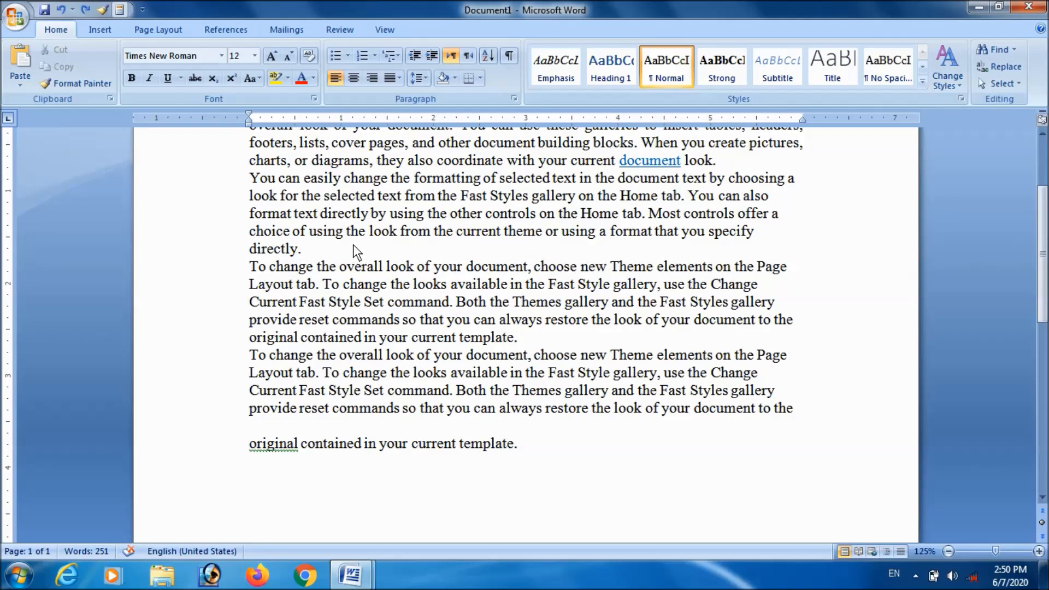
# Bring up the Save As dialog for Document1, select the whole file name, and cancel without saving
pyautogui.hotkey('ctrl', 's')
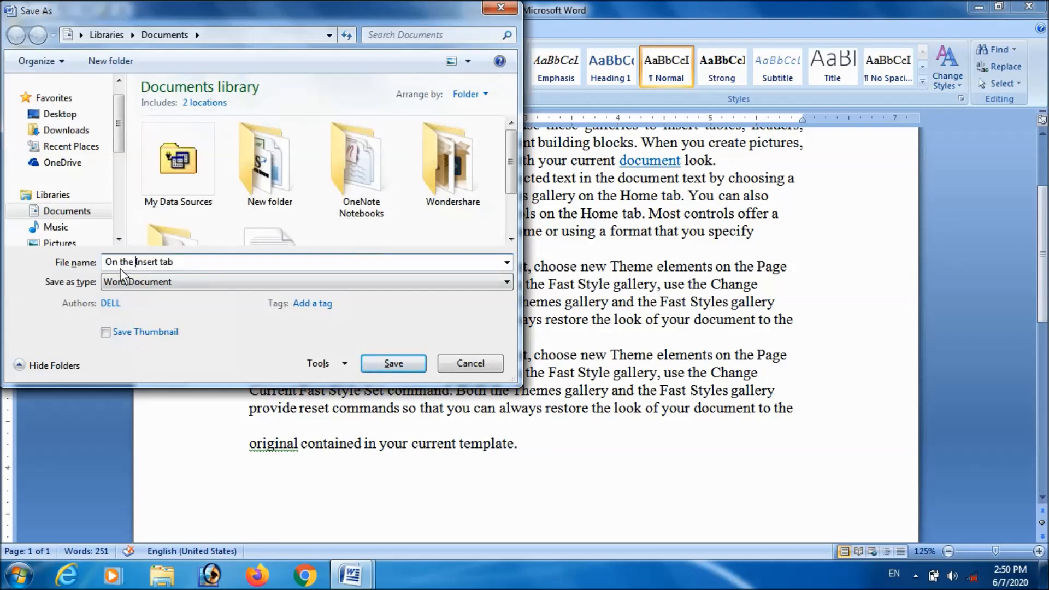
pyautogui.moveTo(179, 264); pyautogui.dragTo(104, 264)
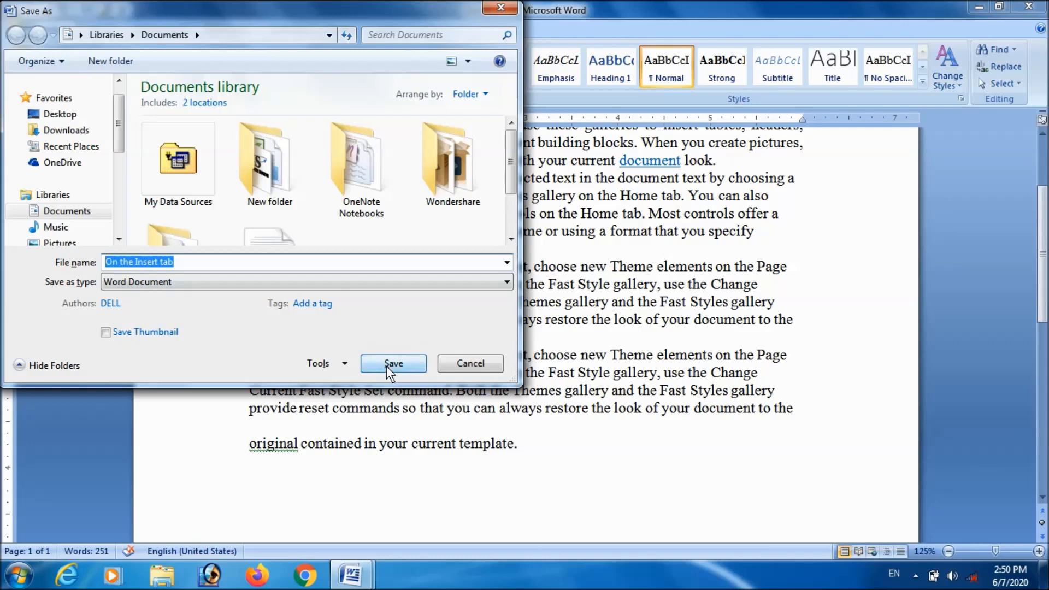
pyautogui.click(483, 356)
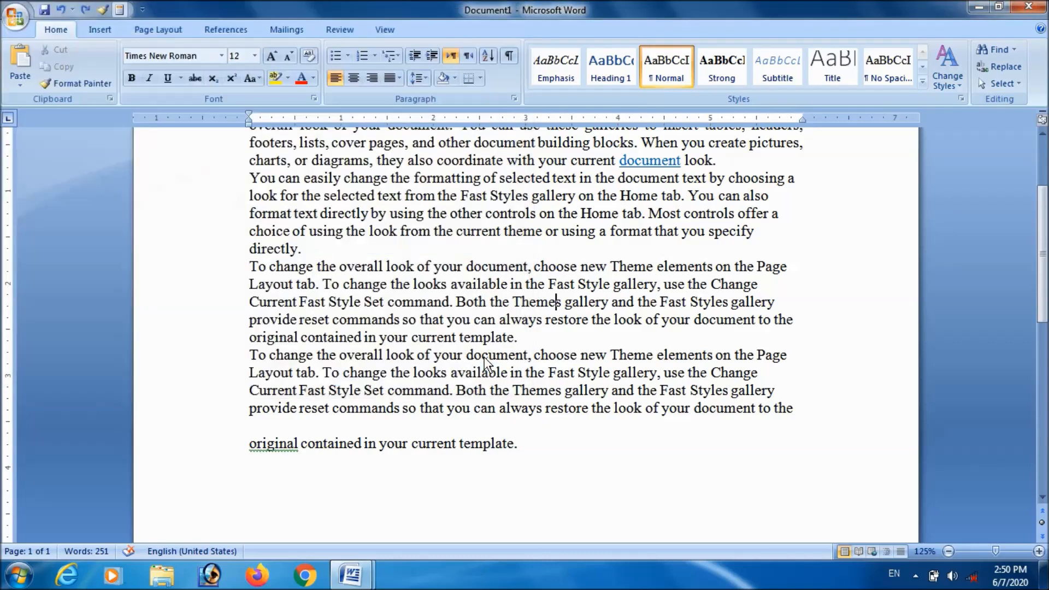
# Split the first paragraph with a paragraph break after the word "galleries" in its first line
pyautogui.click(529, 449)
pyautogui.scroll(2, 529, 444)
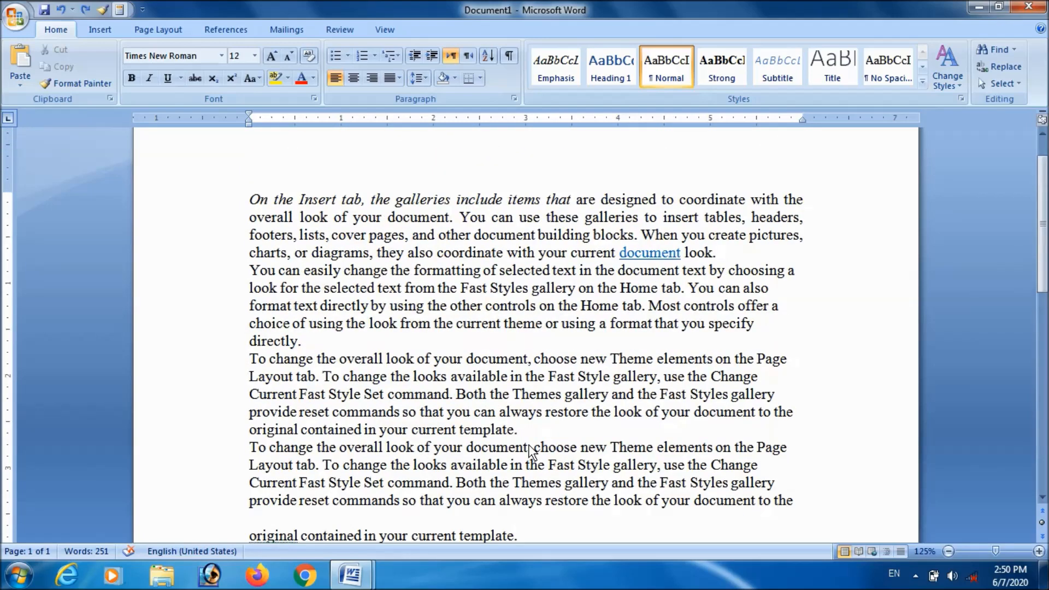
pyautogui.scroll(1, 393, 346)
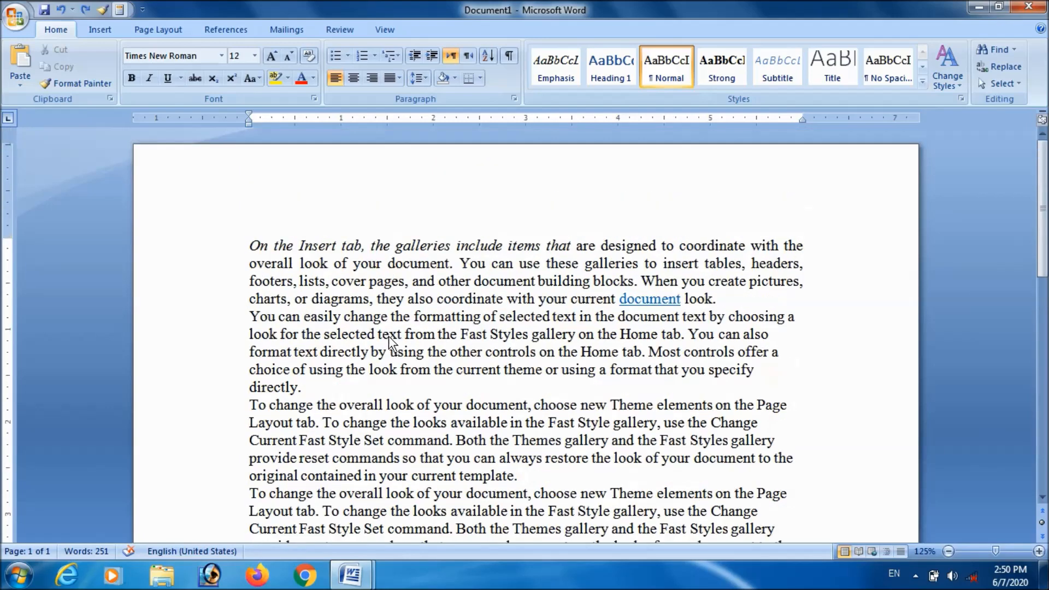
pyautogui.click(461, 248)
pyautogui.click(456, 246)
pyautogui.press('Return')
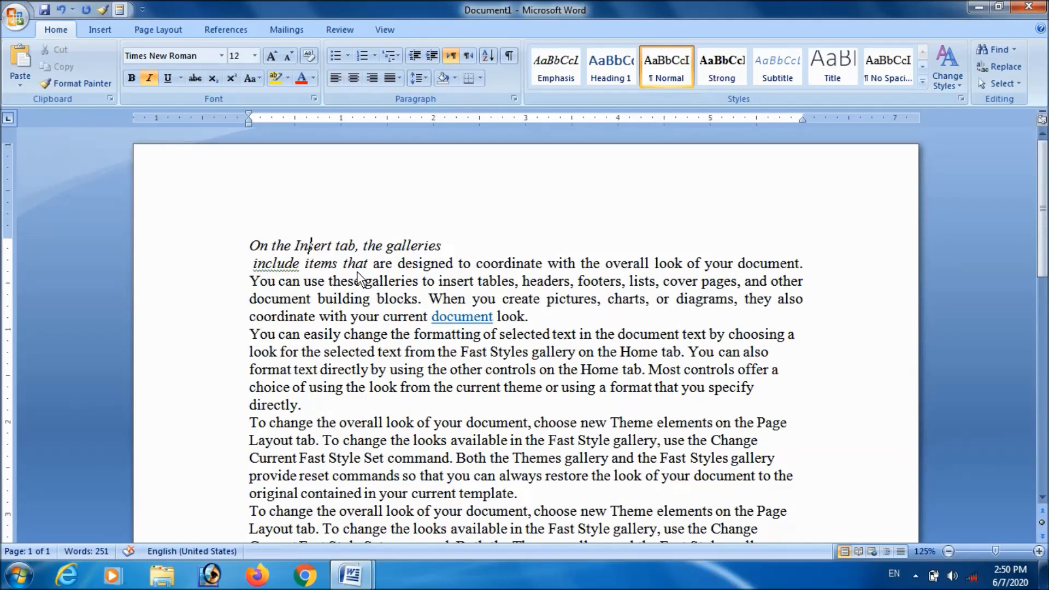
# Give the line "On the Insert tab, the galleries" a 1.5-inch hanging indent, and try a tab inside the word "Insert"
pyautogui.hotkey('ctrl', 't')
pyautogui.hotkey('ctrl', 't')
pyautogui.hotkey('ctrl', 't')
pyautogui.press('Tab')
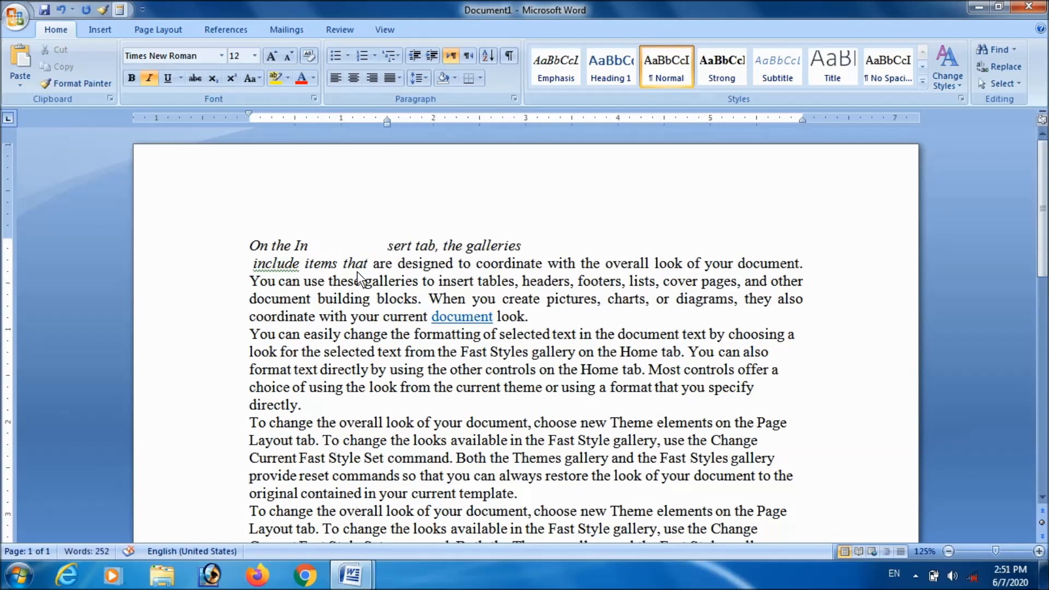
pyautogui.press('BackSpace')
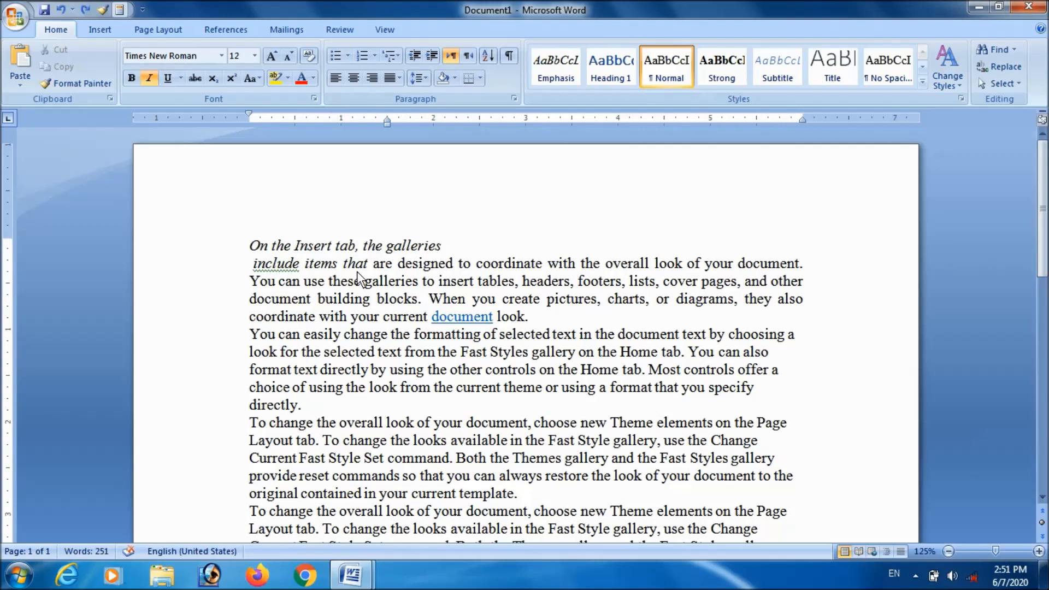
# Add an empty paragraph after the final line "original contained in your current template."
pyautogui.scroll(-4, 418, 263)
pyautogui.click(523, 372)
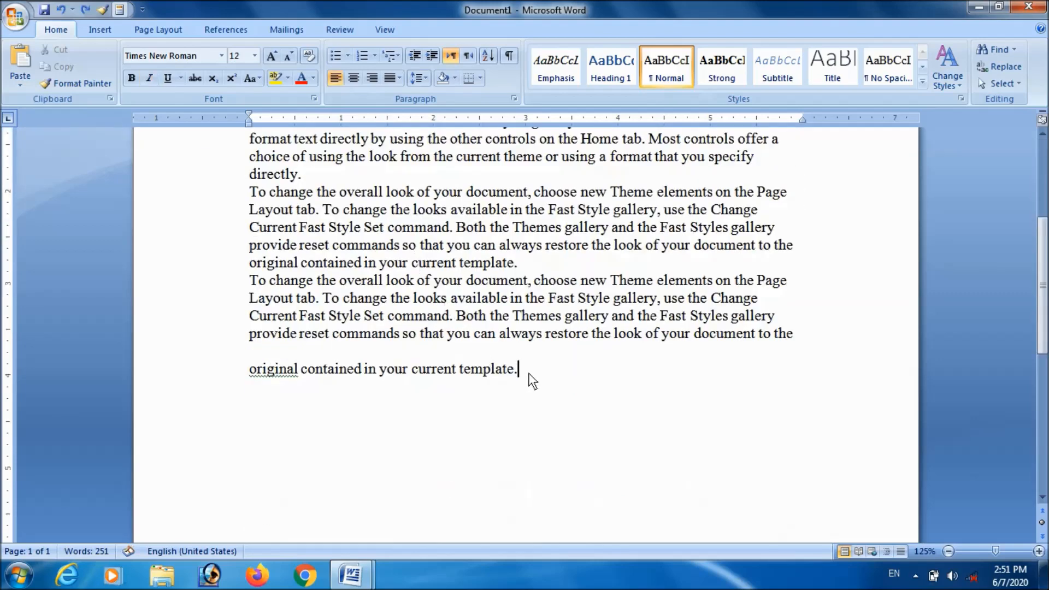
pyautogui.press('Return')
pyautogui.scroll(-2, 516, 374)
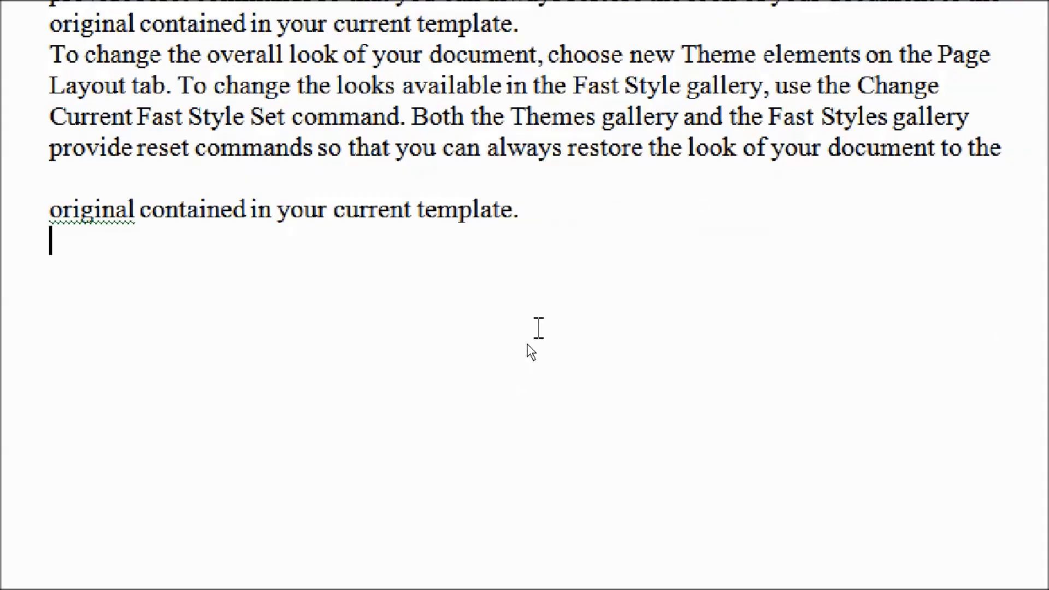
pyautogui.scroll(2, 532, 356)
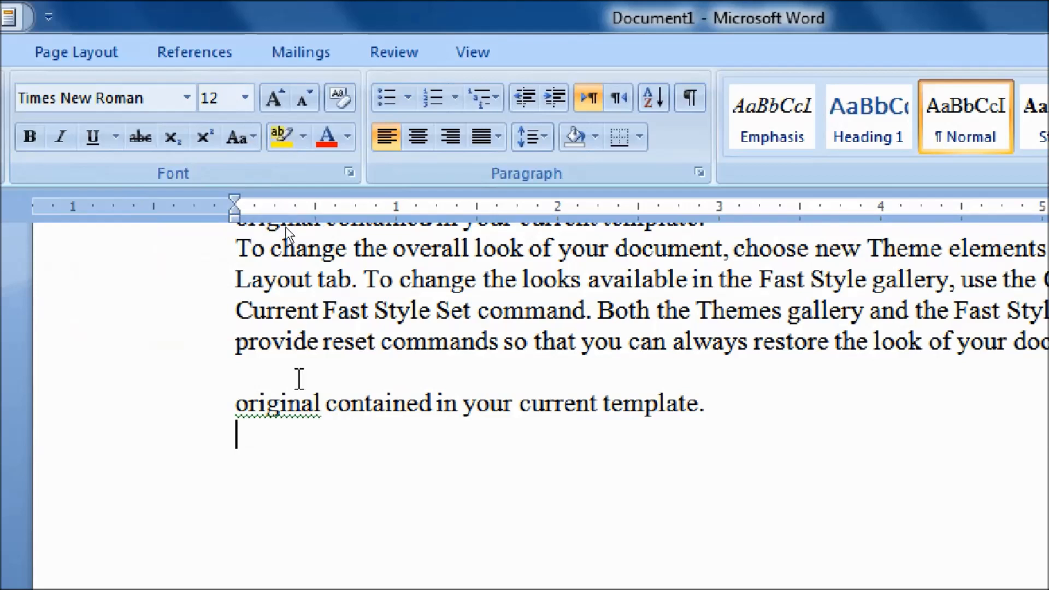
# Set a 1.5-inch hanging indent on the empty last paragraph, and try a tab in it
pyautogui.hotkey('ctrl', 't')
pyautogui.hotkey('ctrl', 't')
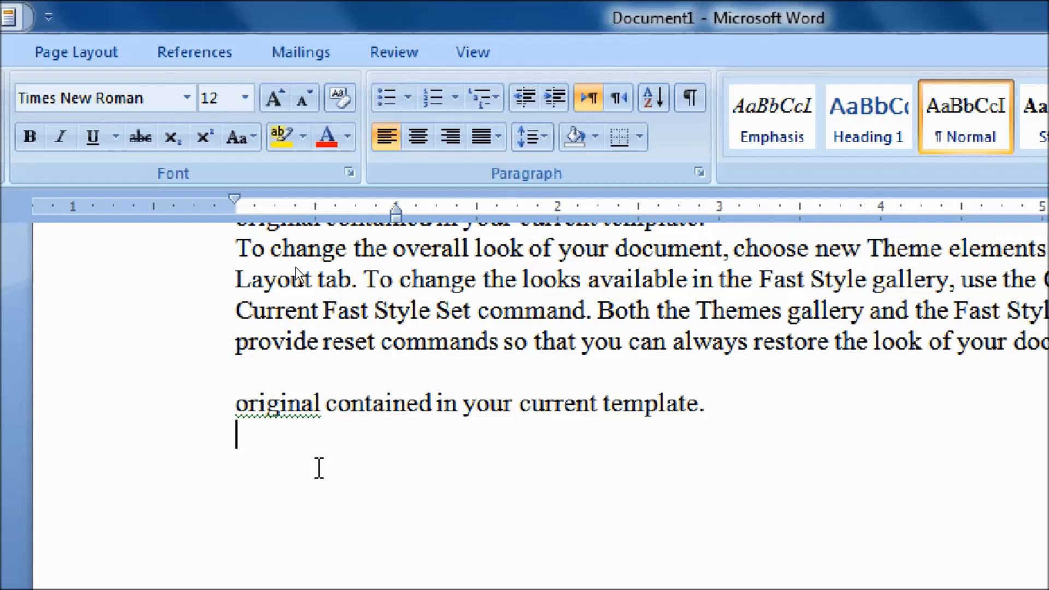
pyautogui.hotkey('ctrl', 't')
pyautogui.press('Tab')
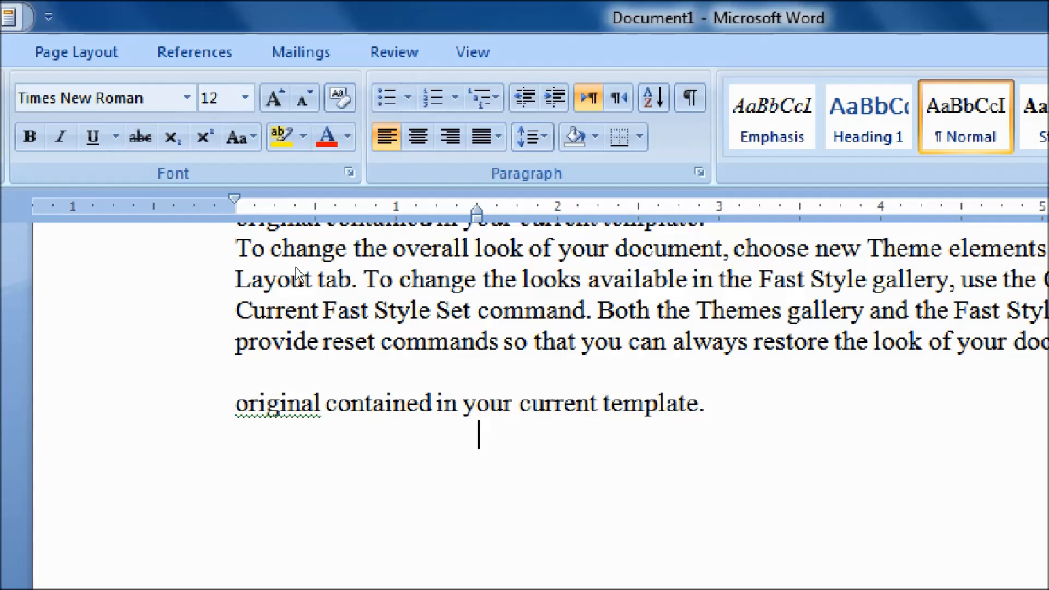
pyautogui.press('BackSpace')
# Create another blank document, and set a 2-inch hanging indent with a tab to it on the empty paragraph
pyautogui.hotkey('ctrl', 'n')
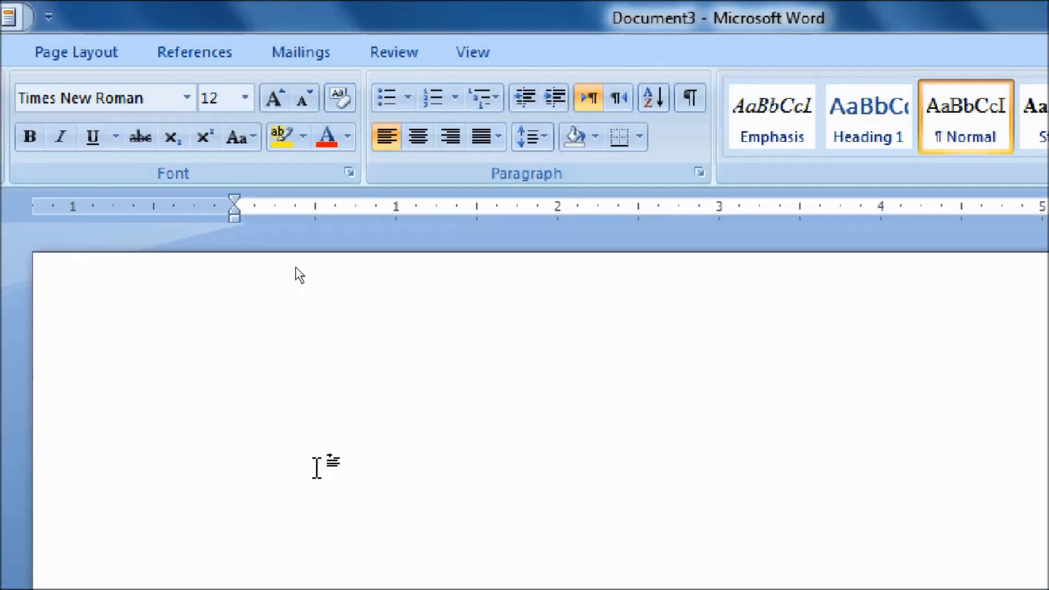
pyautogui.hotkey('ctrl', 't')
pyautogui.hotkey('ctrl', 't')
pyautogui.hotkey('ctrl', 't')
pyautogui.hotkey('ctrl', 't')
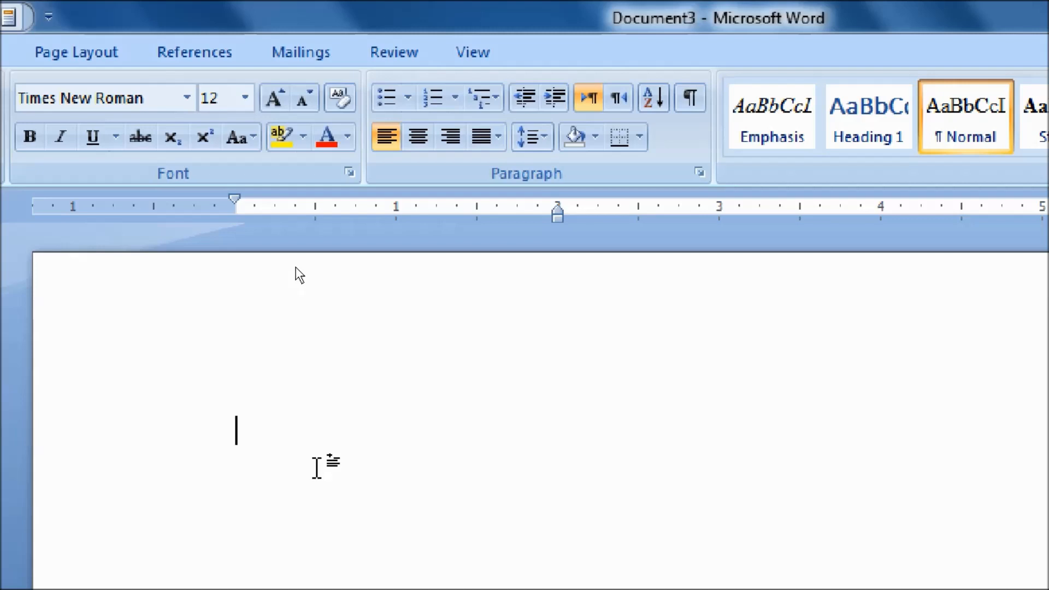
pyautogui.press('Tab')
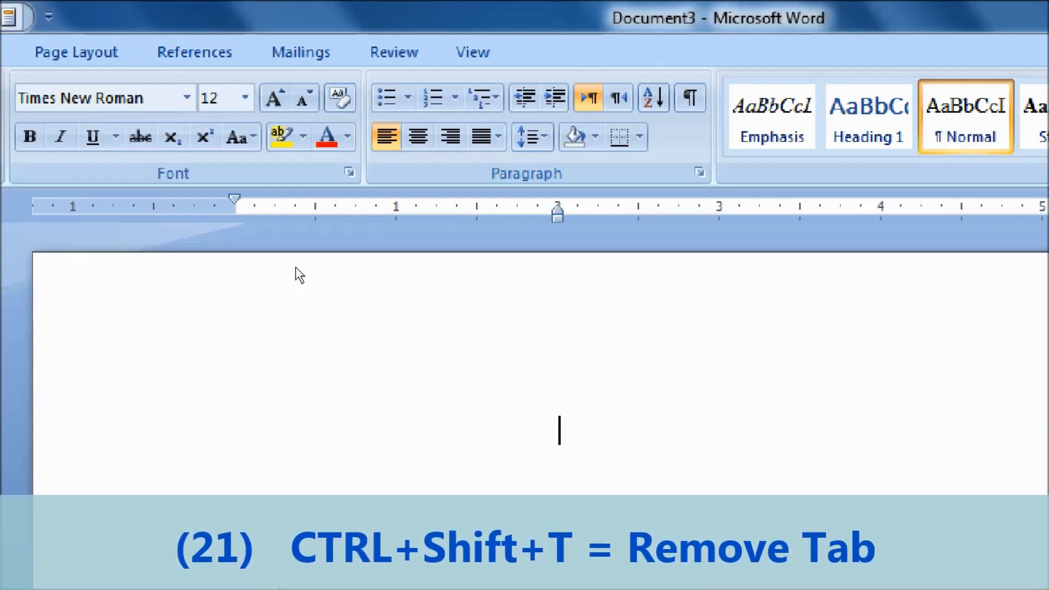
# Remove the hanging indent from the blank document's paragraph, bringing it back to the left margin
pyautogui.hotkey('ctrl', 'shift', 't')
pyautogui.hotkey('ctrl', 'shift', 't')
pyautogui.hotkey('ctrl', 'shift', 't')
pyautogui.hotkey('ctrl', 'shift', 't')
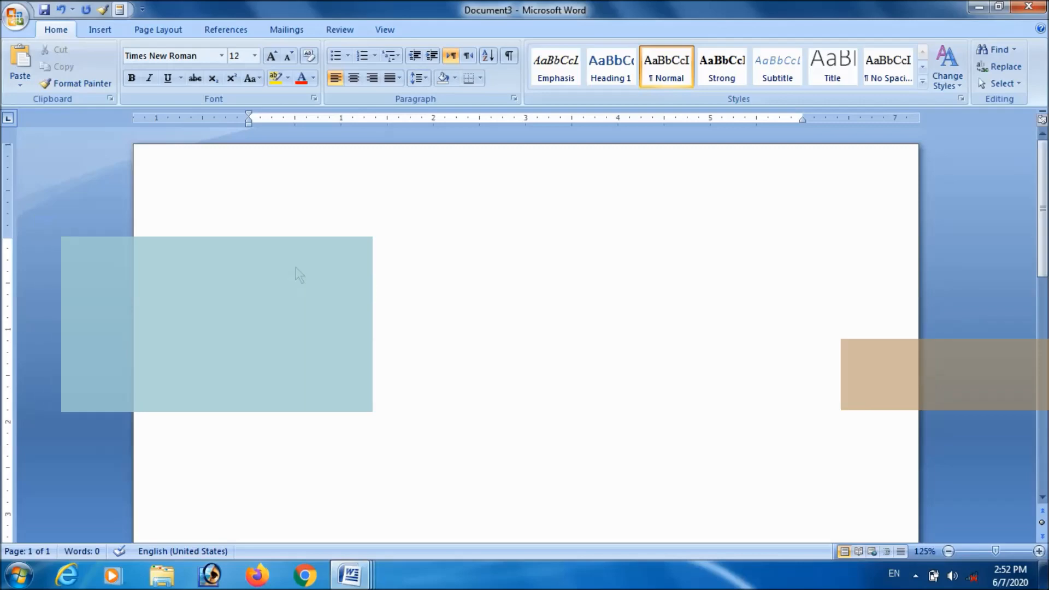
# In Document1, copy the last line "original contained in your current template.", underline it and remove the underline again
pyautogui.moveTo(350, 580)
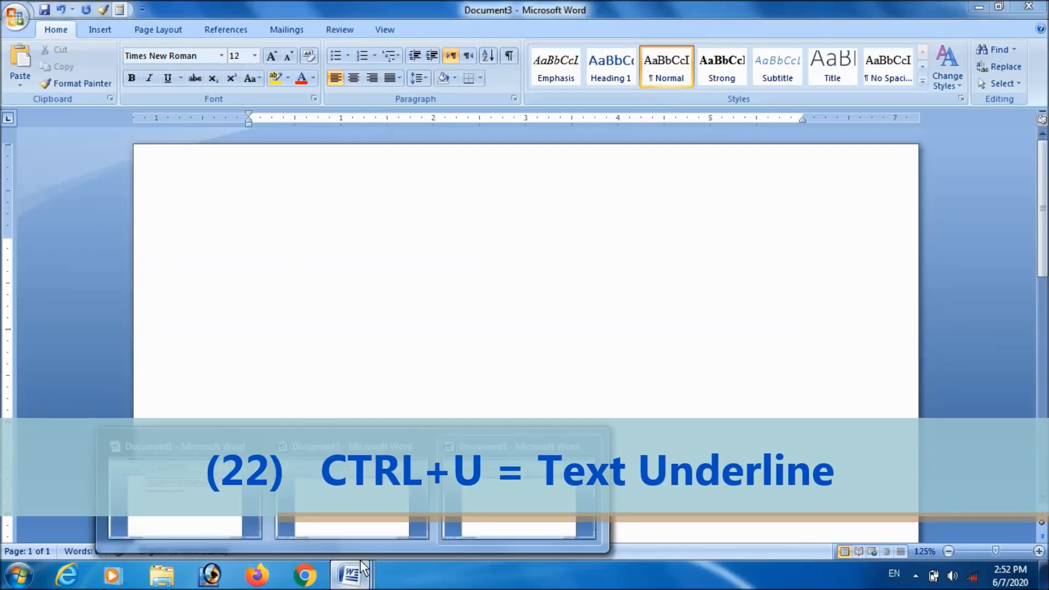
pyautogui.click(366, 480)
pyautogui.scroll(1, 395, 427)
pyautogui.scroll(-1, 394, 427)
pyautogui.moveTo(523, 418); pyautogui.dragTo(256, 420)
pyautogui.hotkey('ctrl', 'c')
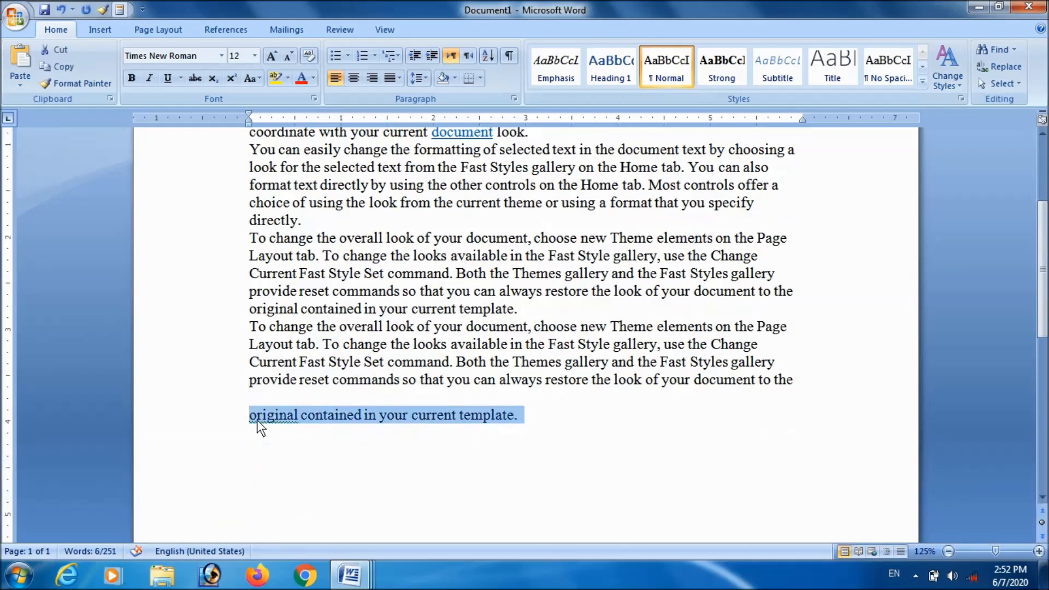
pyautogui.hotkey('ctrl', 'u')
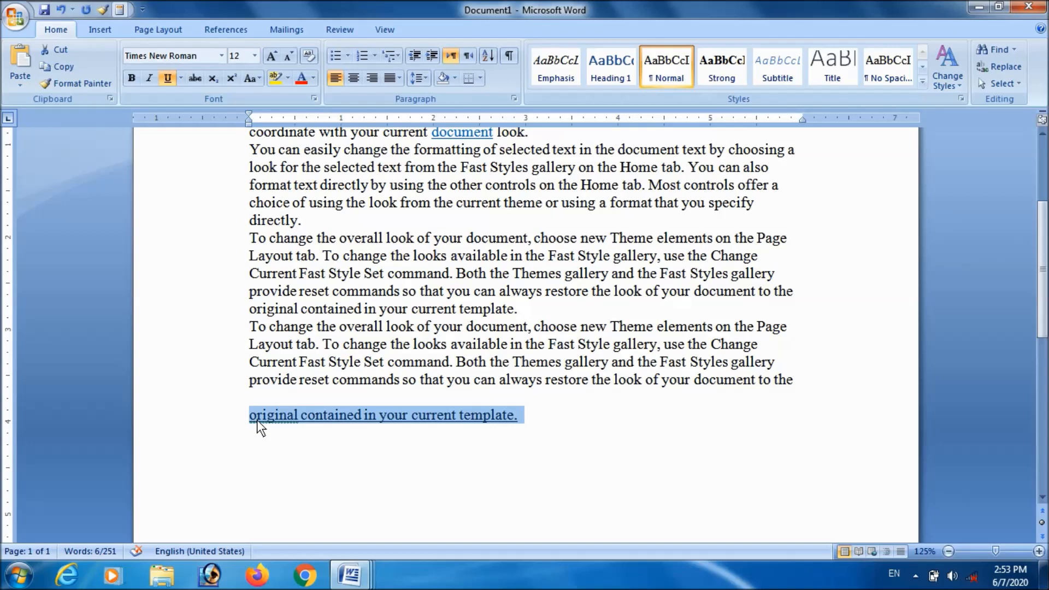
pyautogui.hotkey('ctrl', 'u')
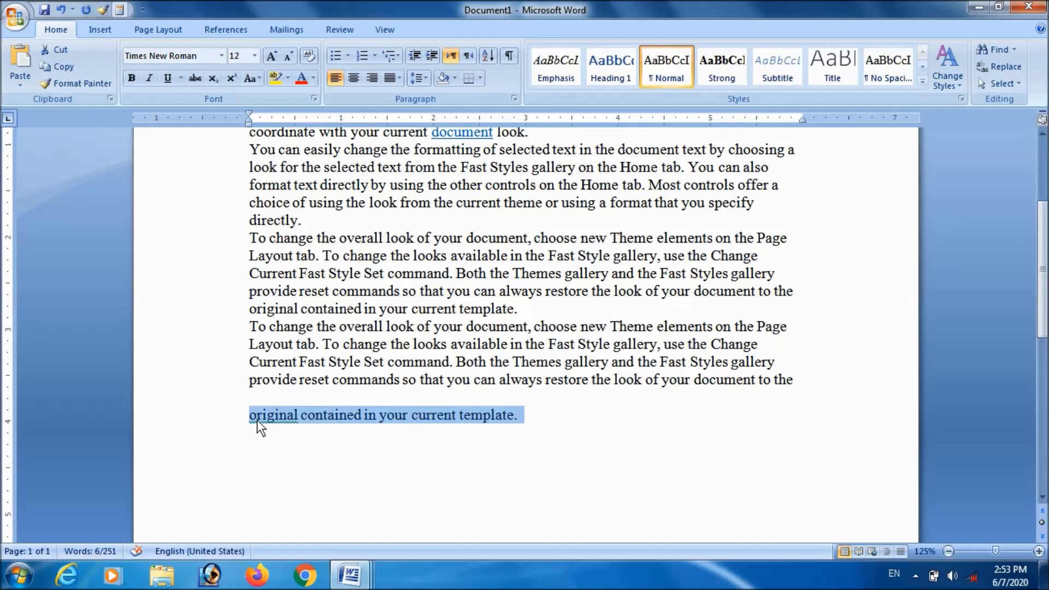
# Paste the copied line twice below the last line, and close Document1 without saving
pyautogui.press('Down')
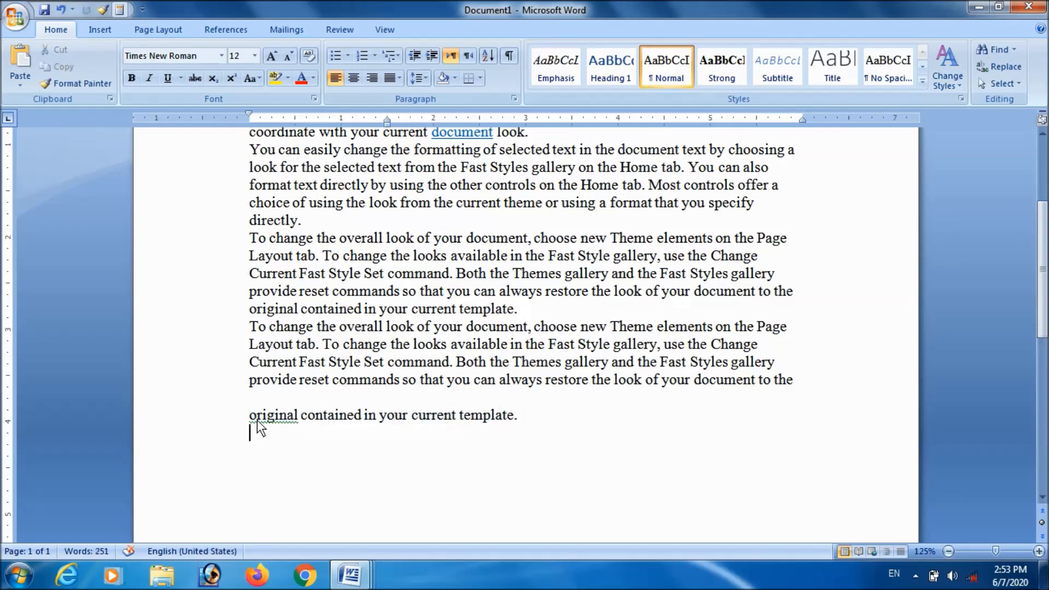
pyautogui.hotkey('ctrl', 'v')
pyautogui.hotkey('ctrl', 'v')
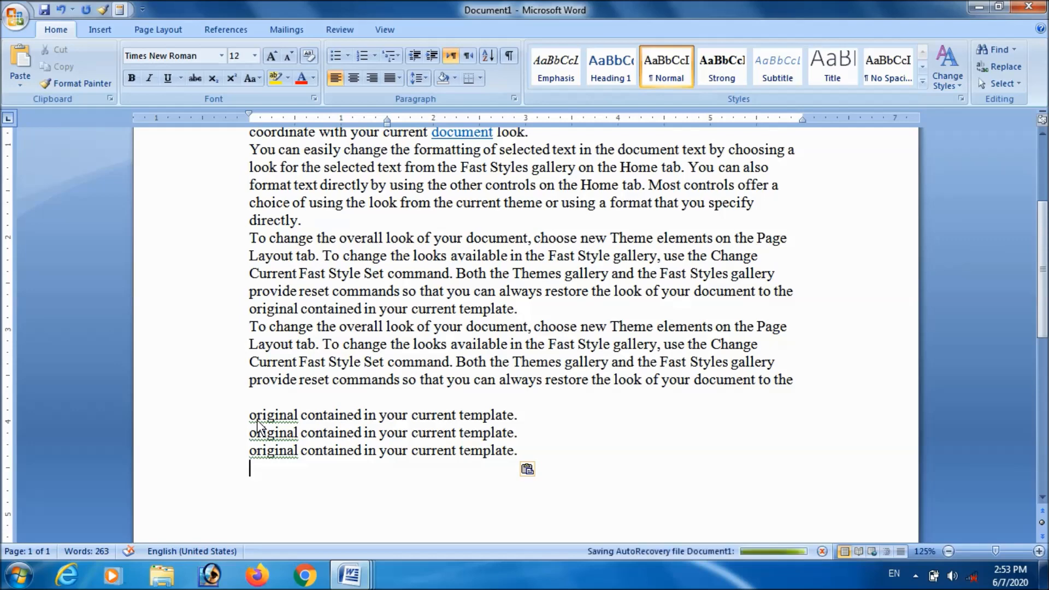
pyautogui.hotkey('alt', 'F4')
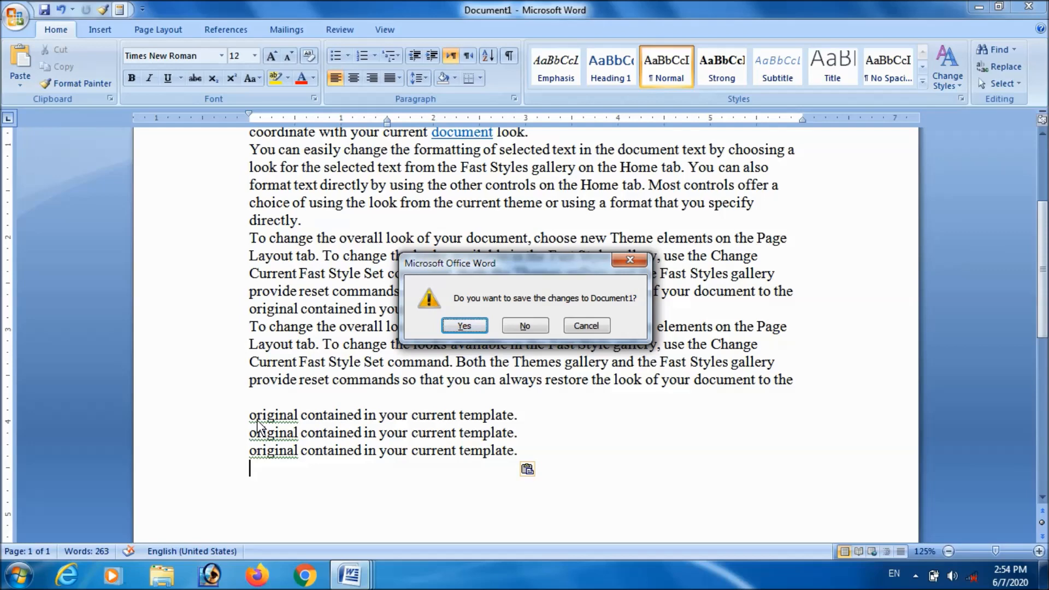
pyautogui.click(525, 326)
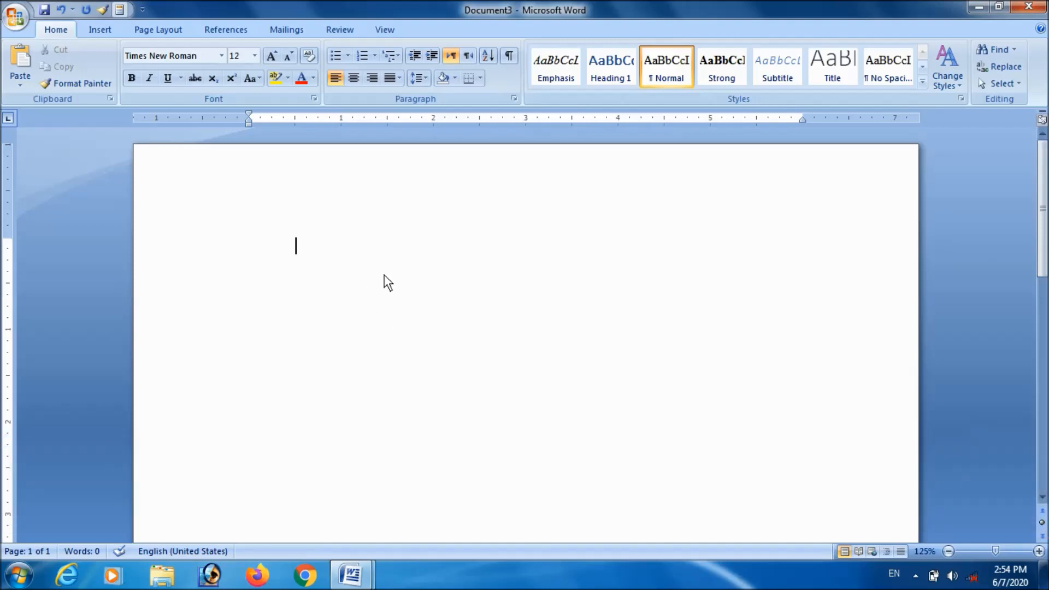
# Insert a sample paragraph with =rand(1), and move its opening words "On the Insert tab, the galleries include items that" below it
pyautogui.write('=rand(1)')
pyautogui.press('Return')
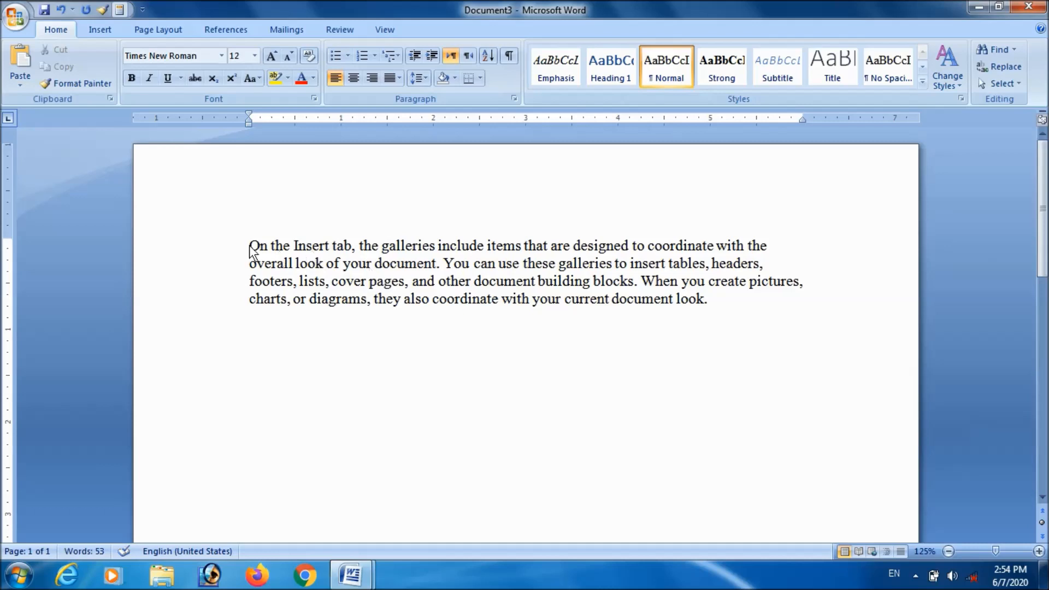
pyautogui.moveTo(247, 246); pyautogui.dragTo(272, 245)
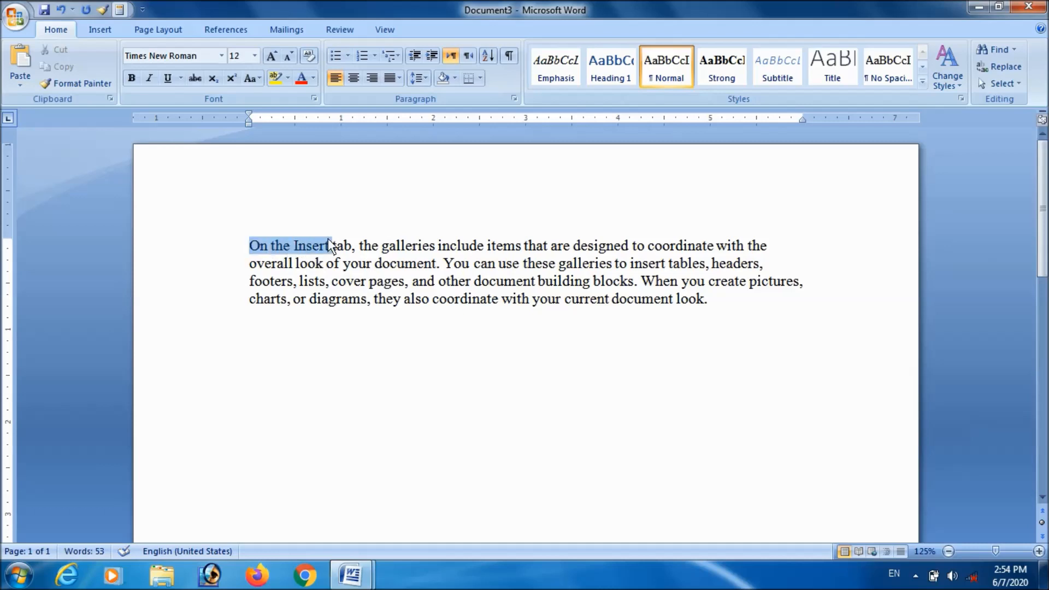
pyautogui.moveTo(512, 251); pyautogui.dragTo(549, 249)
pyautogui.hotkey('ctrl', 'c')
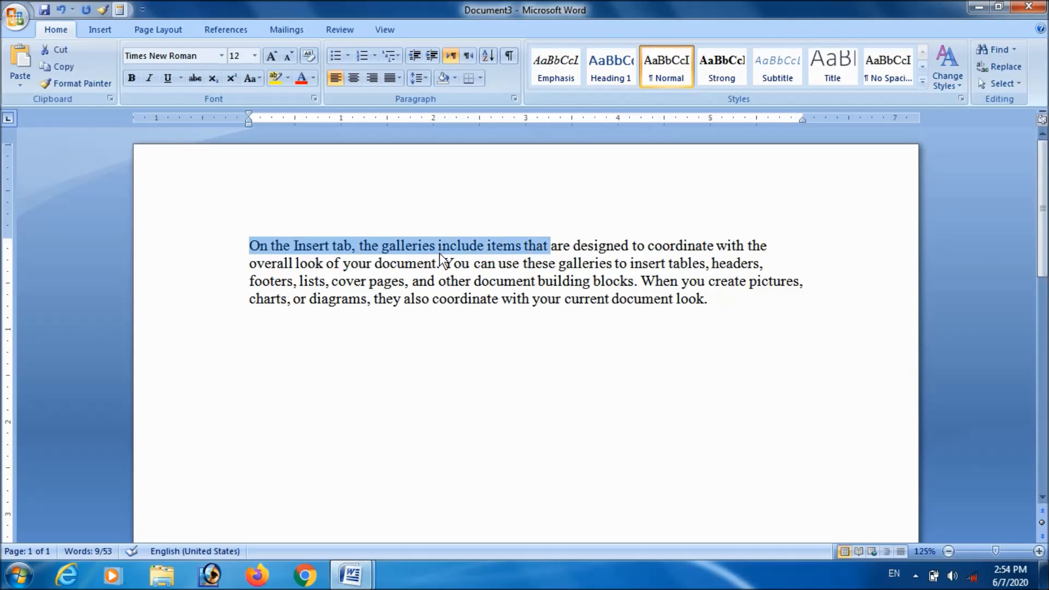
pyautogui.press('Delete')
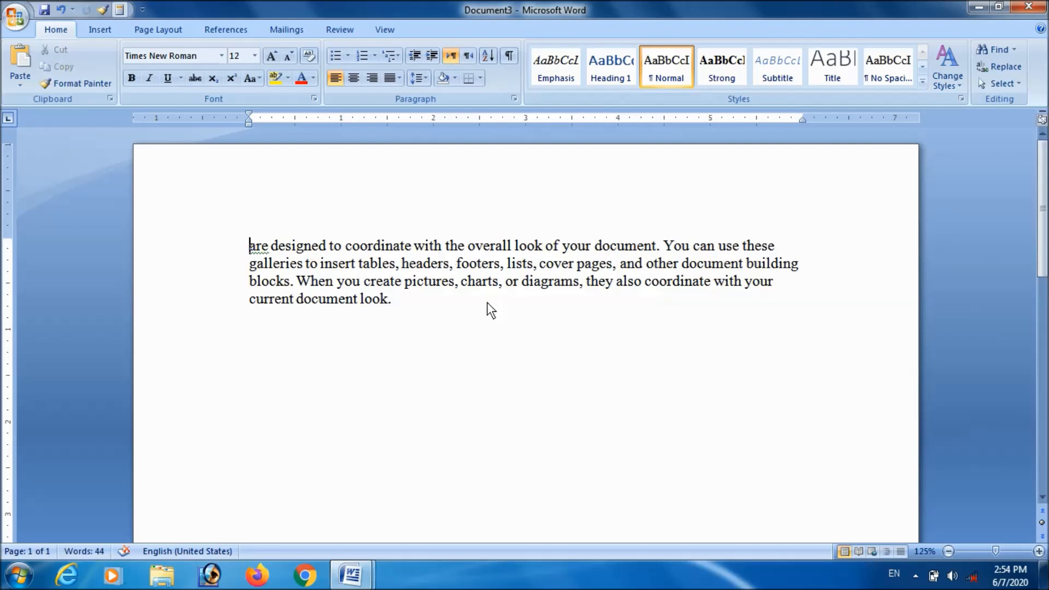
pyautogui.click(428, 316)
pyautogui.hotkey('ctrl', 'v')
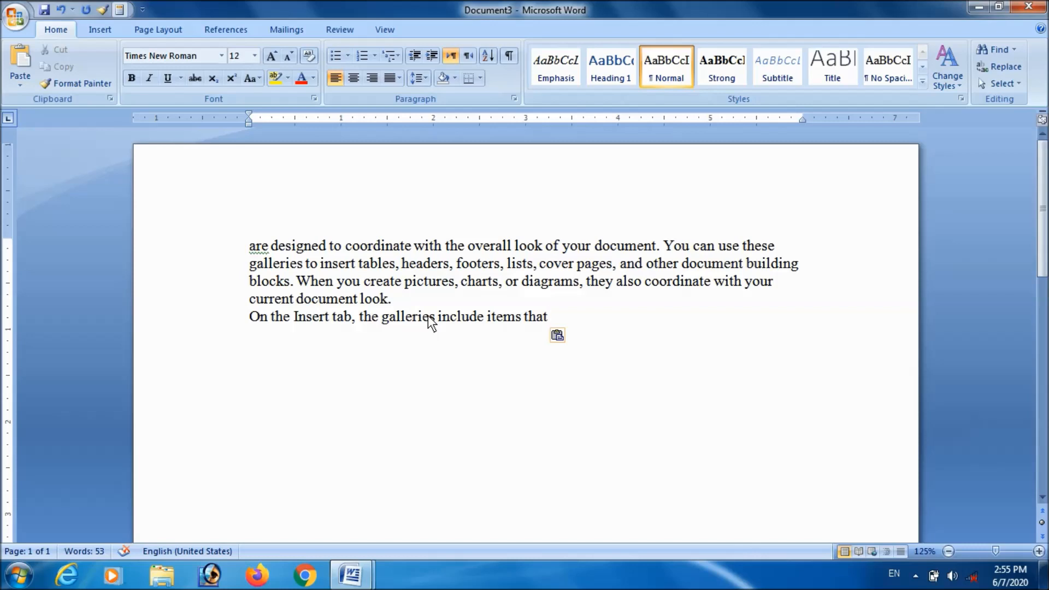
# Delete "current document look." and the line below it, trying undo and redo on the deletion
pyautogui.moveTo(551, 316); pyautogui.dragTo(260, 299)
pyautogui.press('Delete')
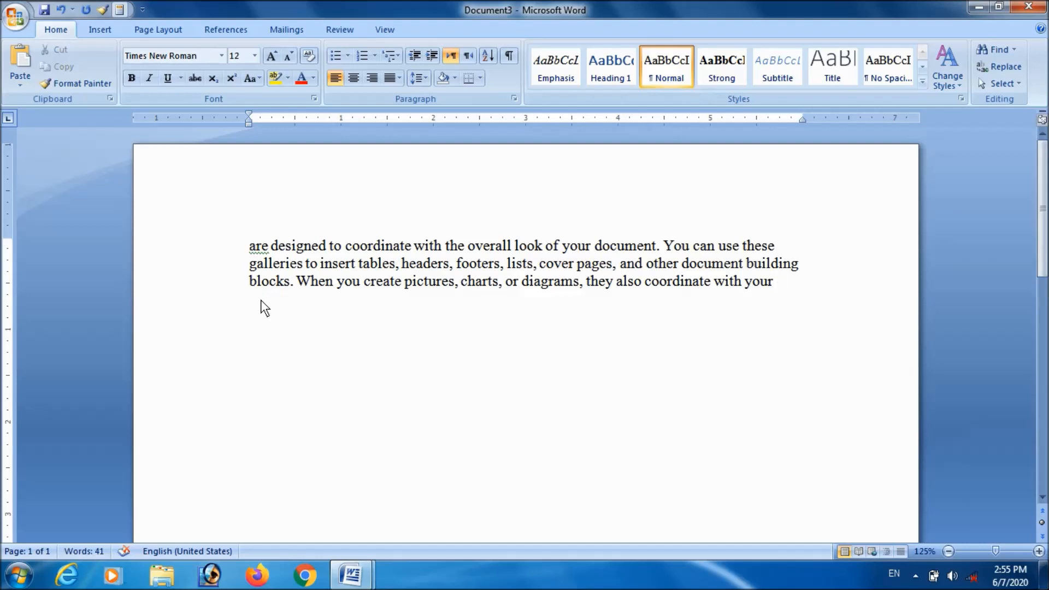
pyautogui.hotkey('ctrl', 'z')
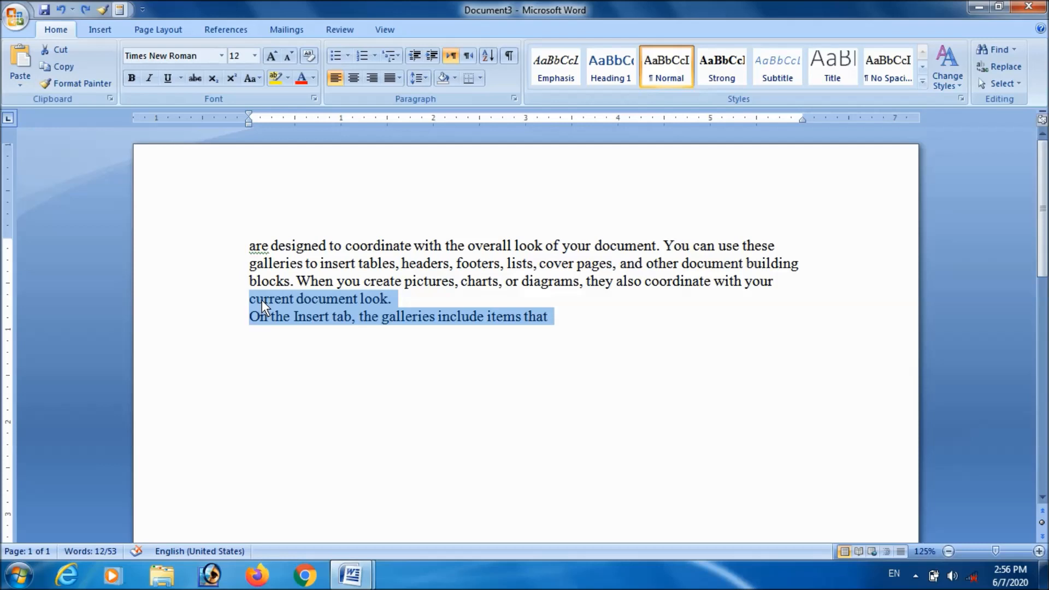
pyautogui.press('Delete')
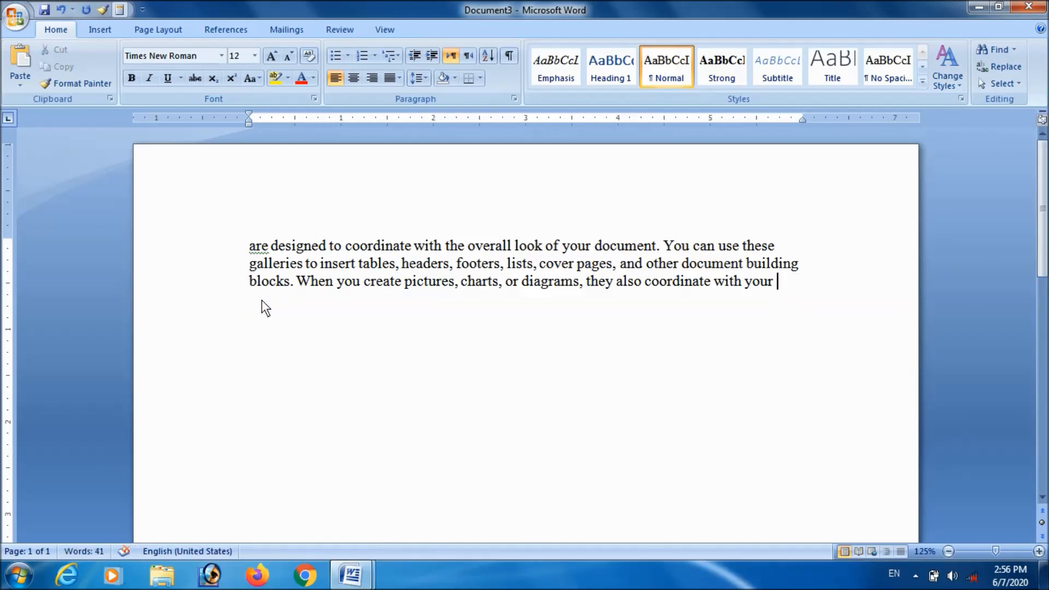
pyautogui.hotkey('ctrl', 'z')
pyautogui.hotkey('ctrl', 'y')
# Misspell "document" in the first line as "documnt"
pyautogui.click(643, 247)
pyautogui.press('BackSpace')
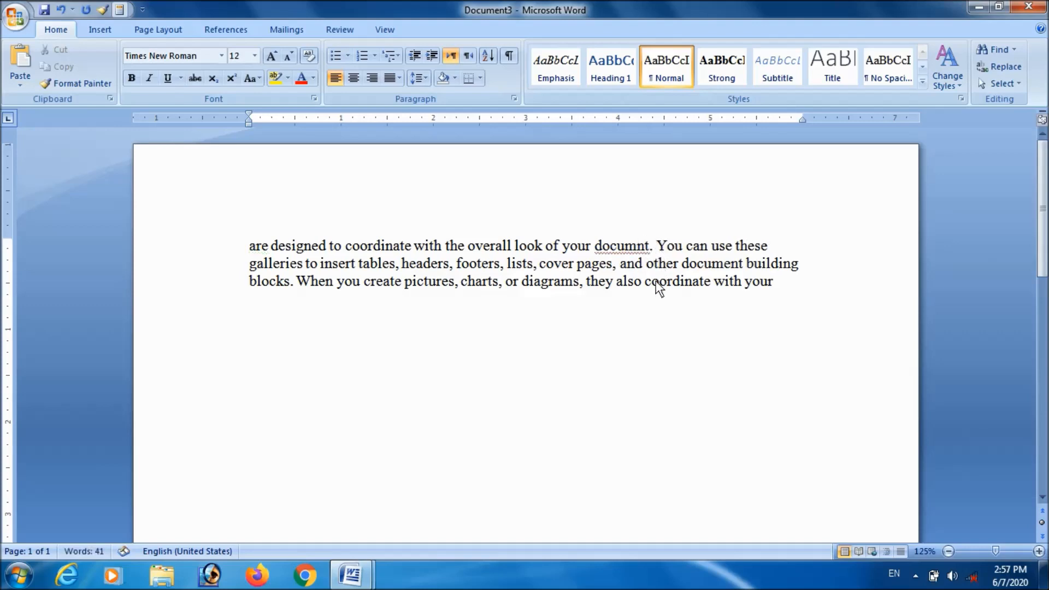
# Increase the font size of the whole paragraph to 16 points
pyautogui.moveTo(250, 246); pyautogui.dragTo(776, 283)
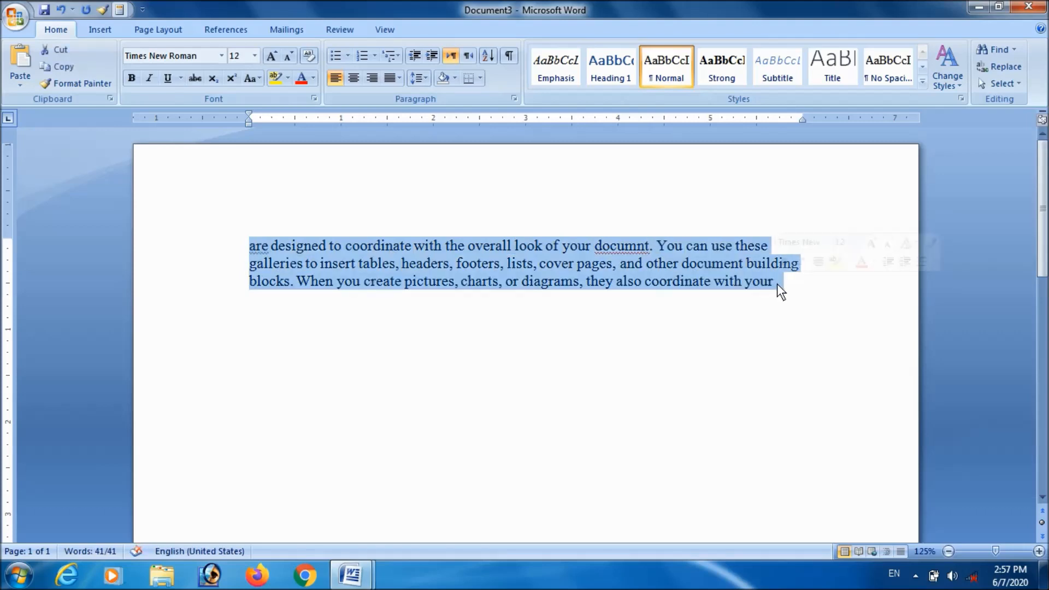
pyautogui.hotkey('ctrl', ']')
pyautogui.hotkey('ctrl', ']')
pyautogui.hotkey('ctrl', ']')
pyautogui.hotkey('ctrl', ']')
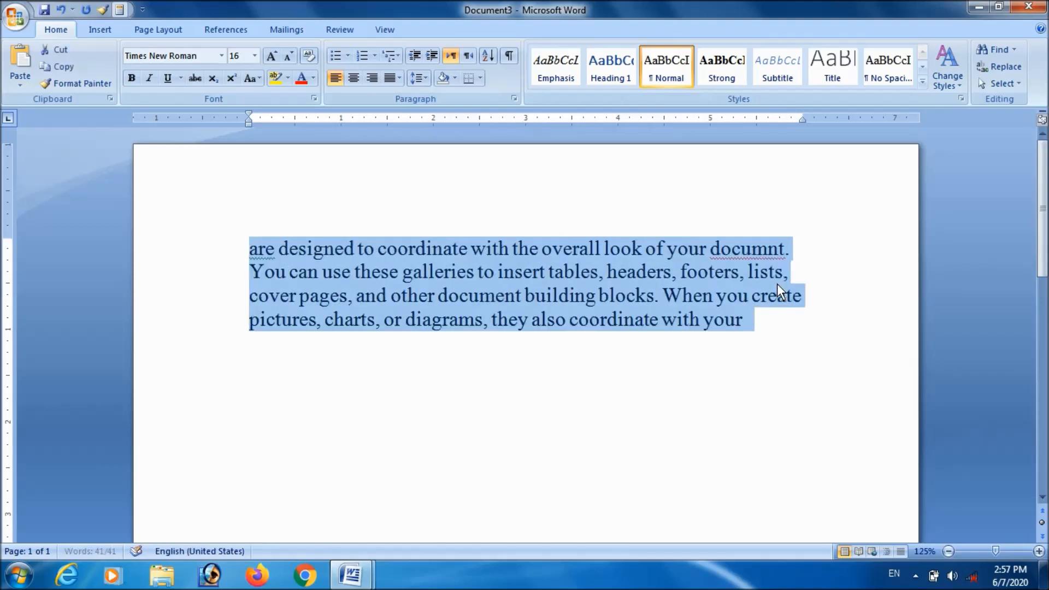
pyautogui.click(741, 368)
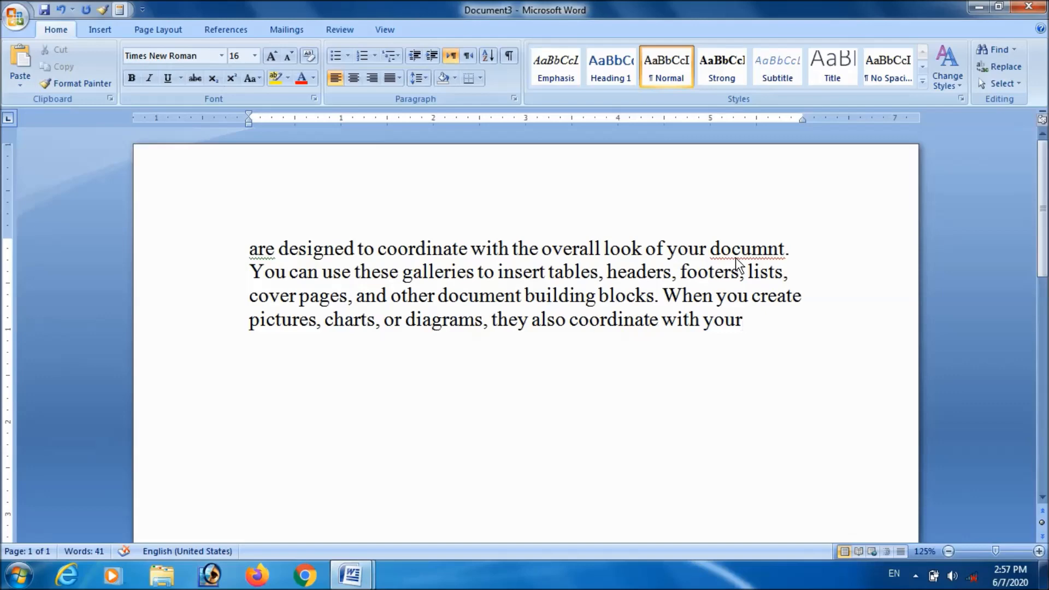
# Run the spelling check, change "documnt" to the suggested "document", and end the check
pyautogui.press('F7')
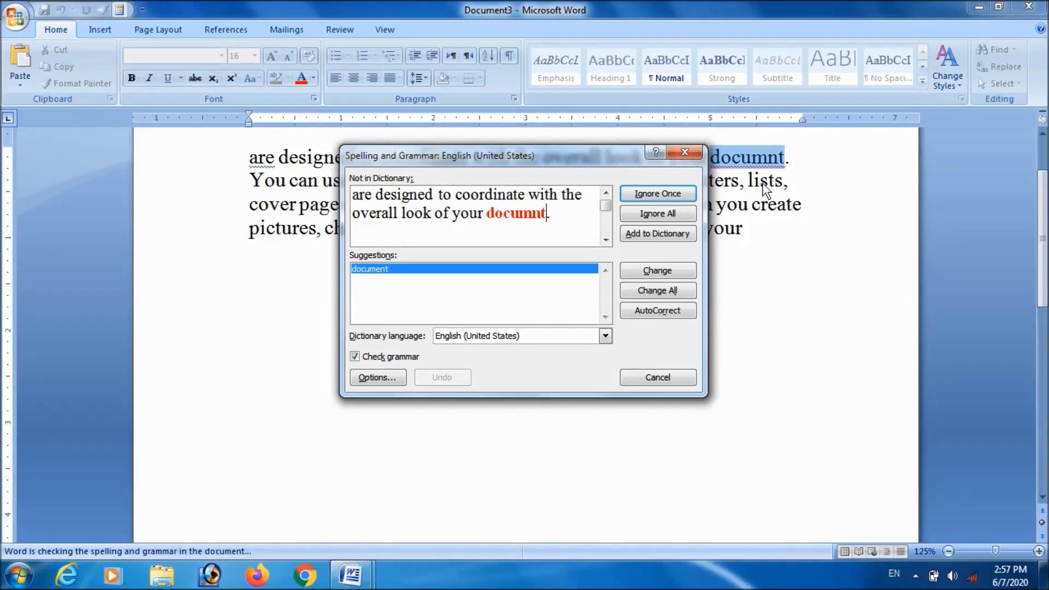
pyautogui.moveTo(607, 166); pyautogui.dragTo(624, 229)
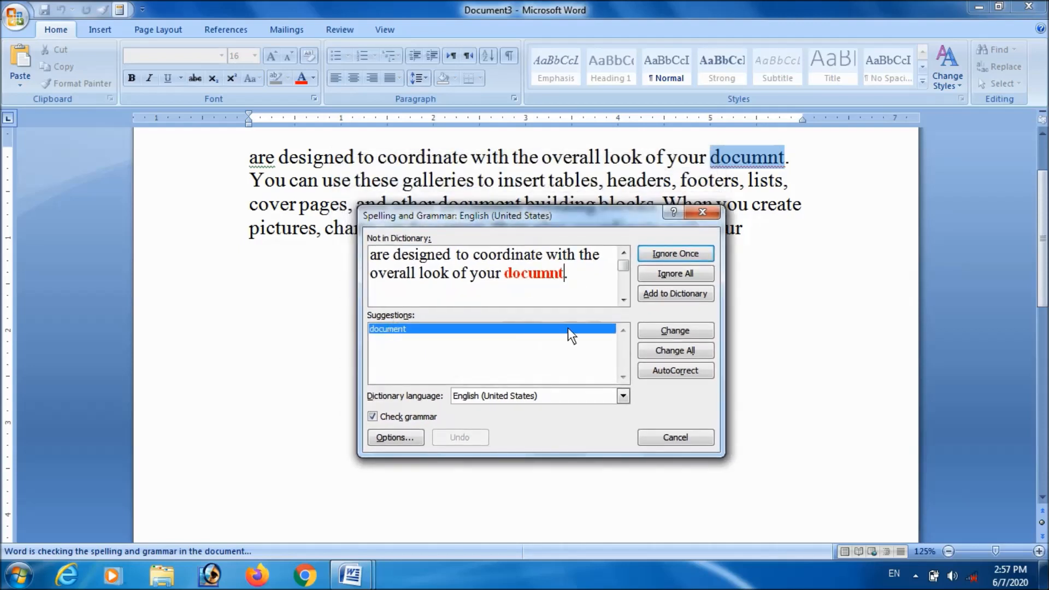
pyautogui.click(663, 329)
pyautogui.click(677, 435)
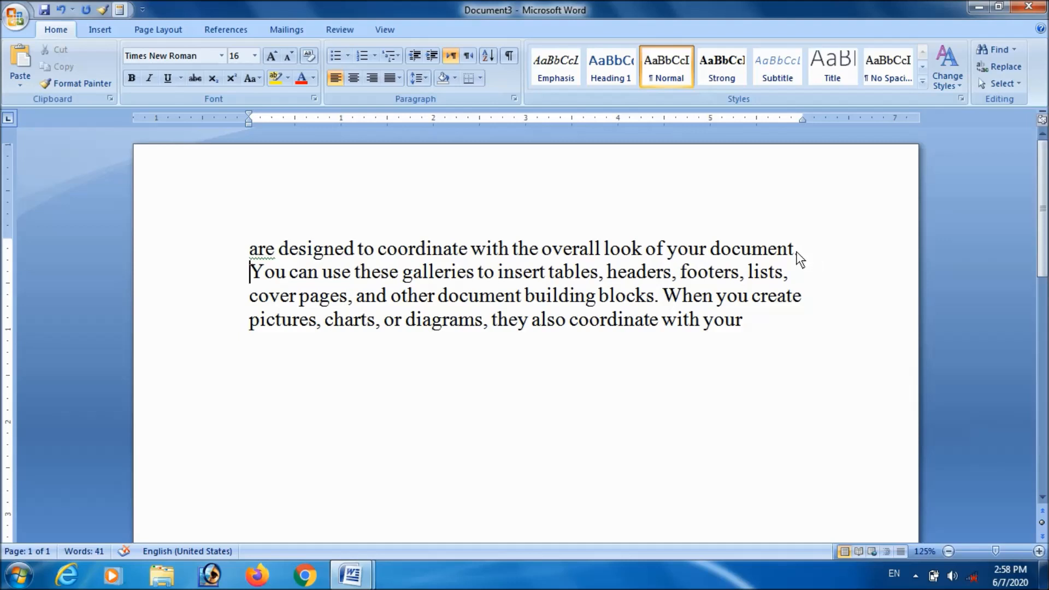
# Look up the word "document." at the end of the first line in the thesaurus
pyautogui.moveTo(797, 250); pyautogui.dragTo(748, 254)
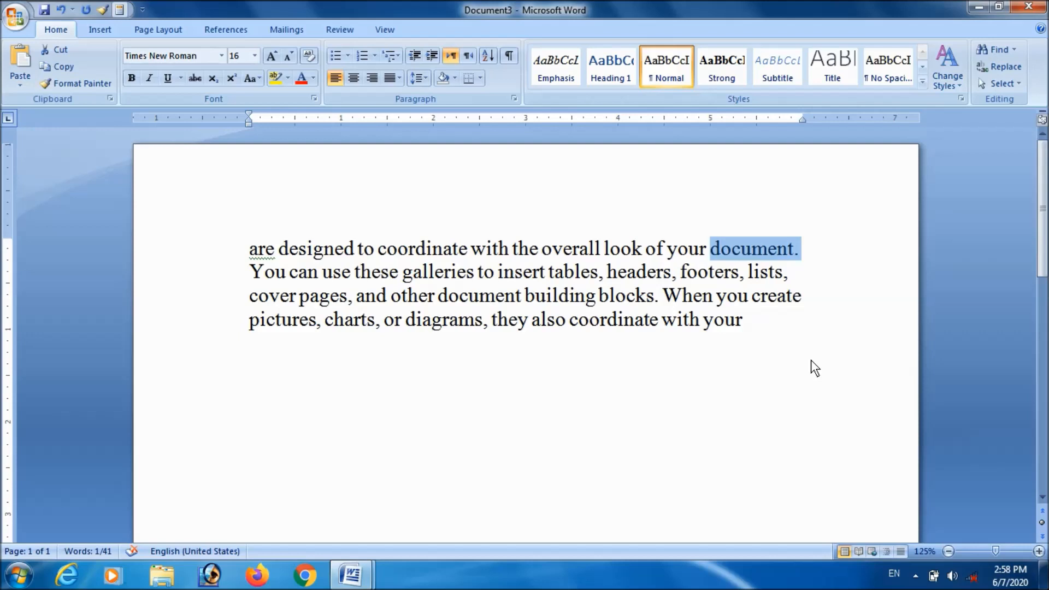
pyautogui.hotkey('shift', 'F7')
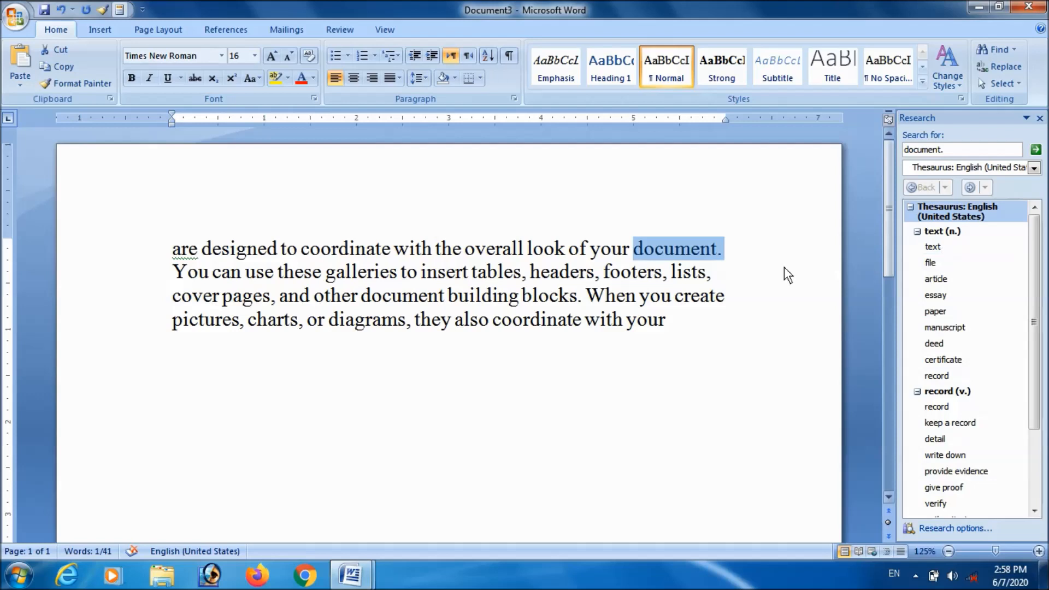
pyautogui.click(673, 271)
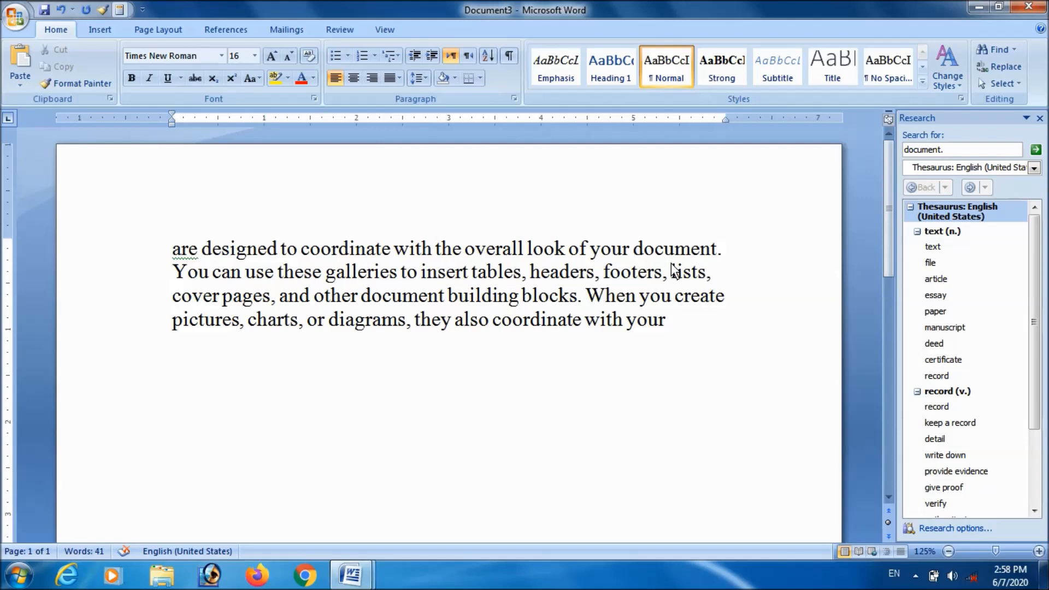
pyautogui.click(659, 359)
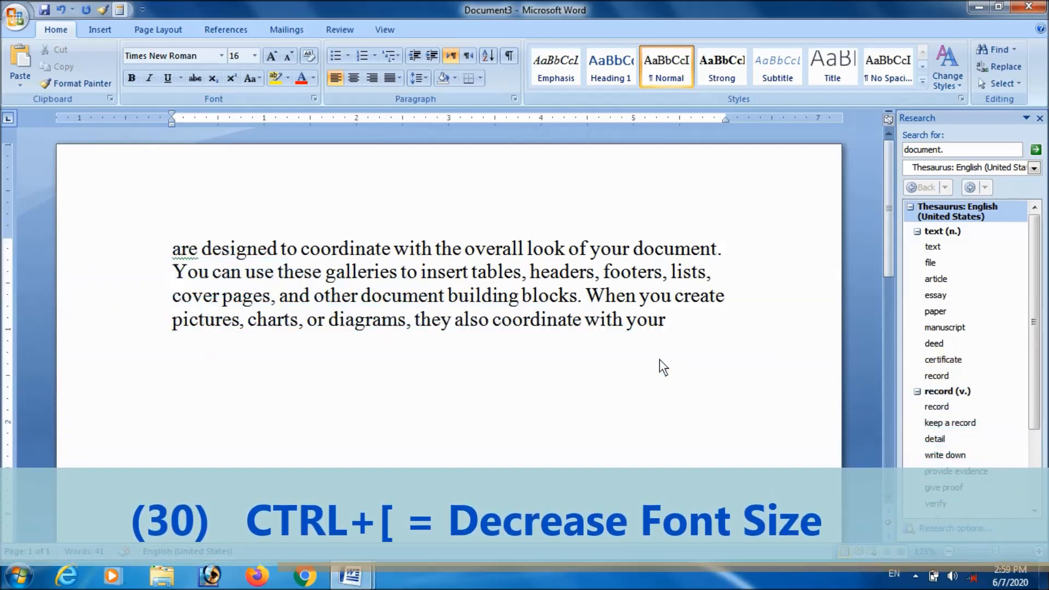
# Decrease the font size of the last line, "pictures, charts, or diagrams, they also coordinate with your", to 14 points and increase it to 17
pyautogui.click(682, 326)
pyautogui.moveTo(683, 326); pyautogui.dragTo(176, 371)
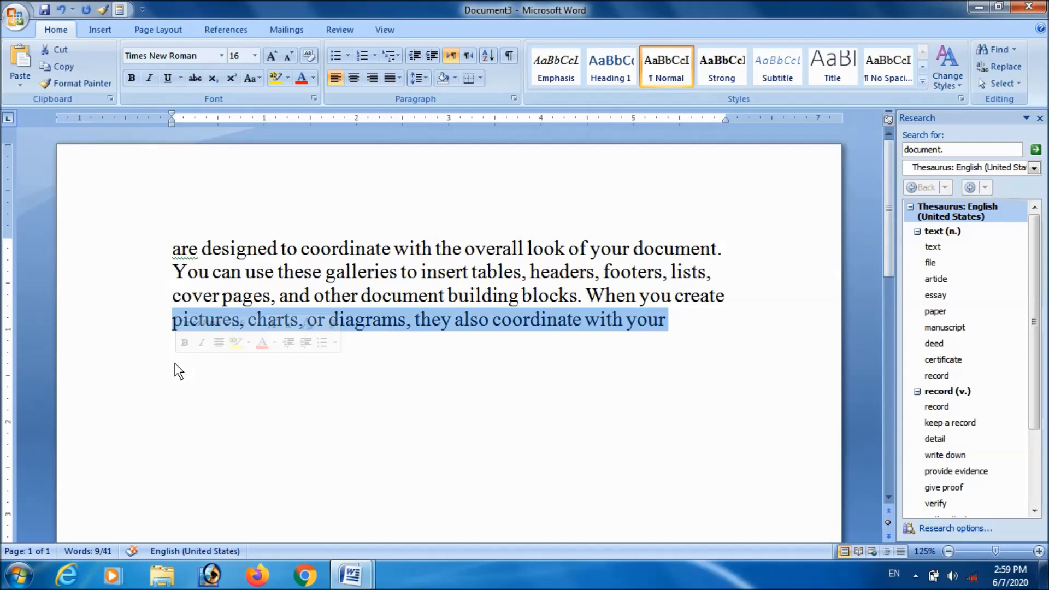
pyautogui.hotkey('ctrl', '[')
pyautogui.hotkey('ctrl', '[')
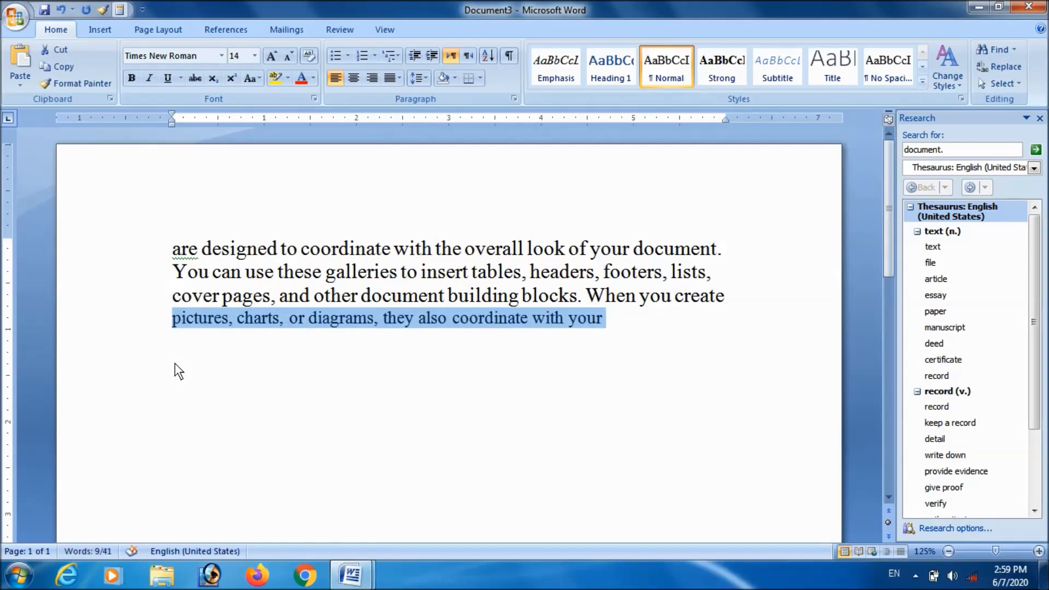
pyautogui.hotkey('ctrl', ']')
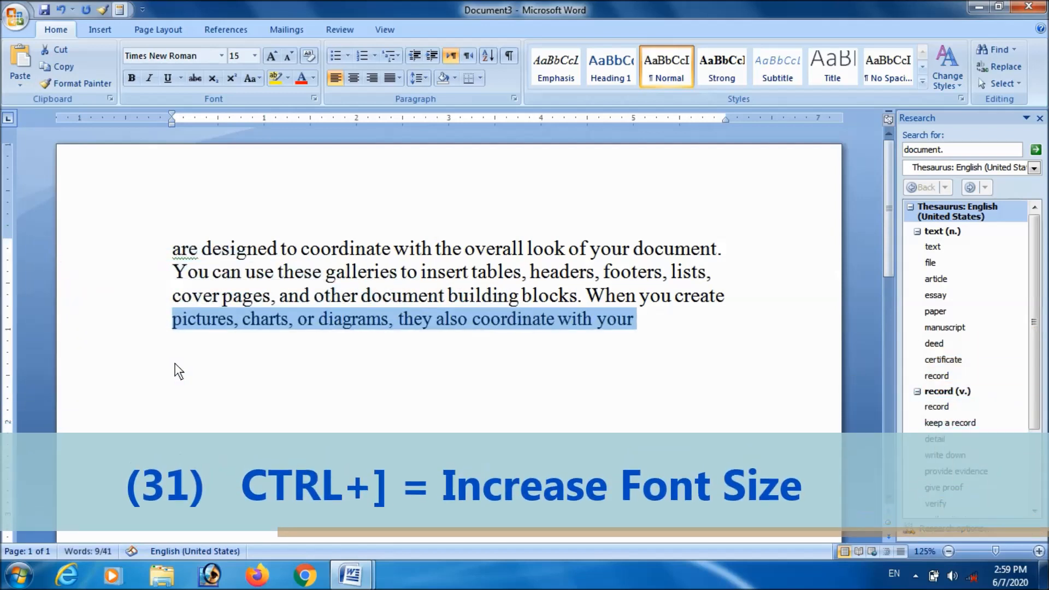
pyautogui.hotkey('ctrl', ']')
pyautogui.hotkey('ctrl', ']')
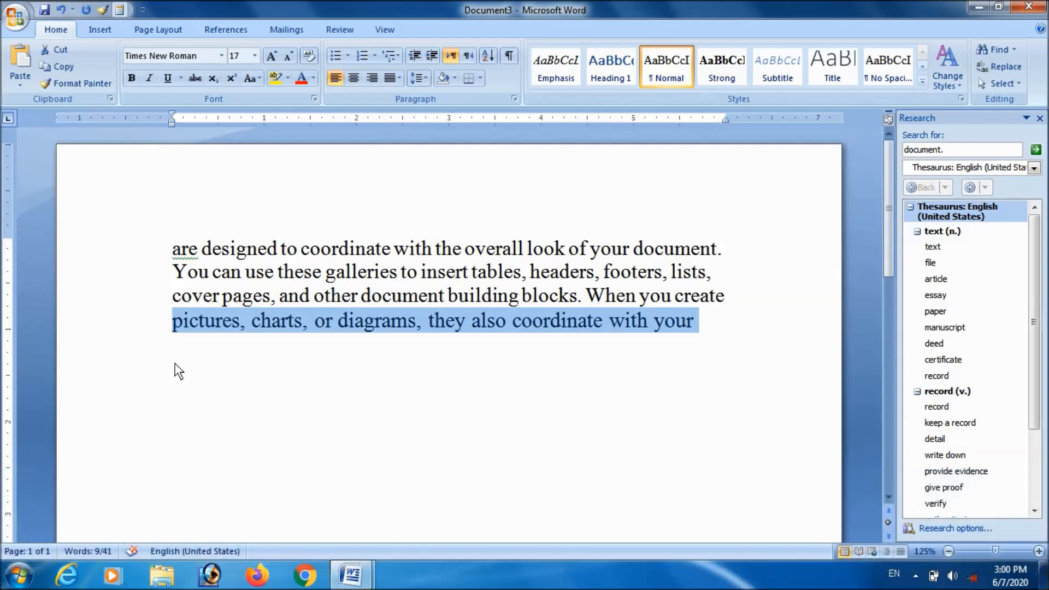
# Reduce the selected last line's font size by two points, and raise it to 19 points
pyautogui.hotkey('ctrl', '[')
pyautogui.hotkey('ctrl', '[')
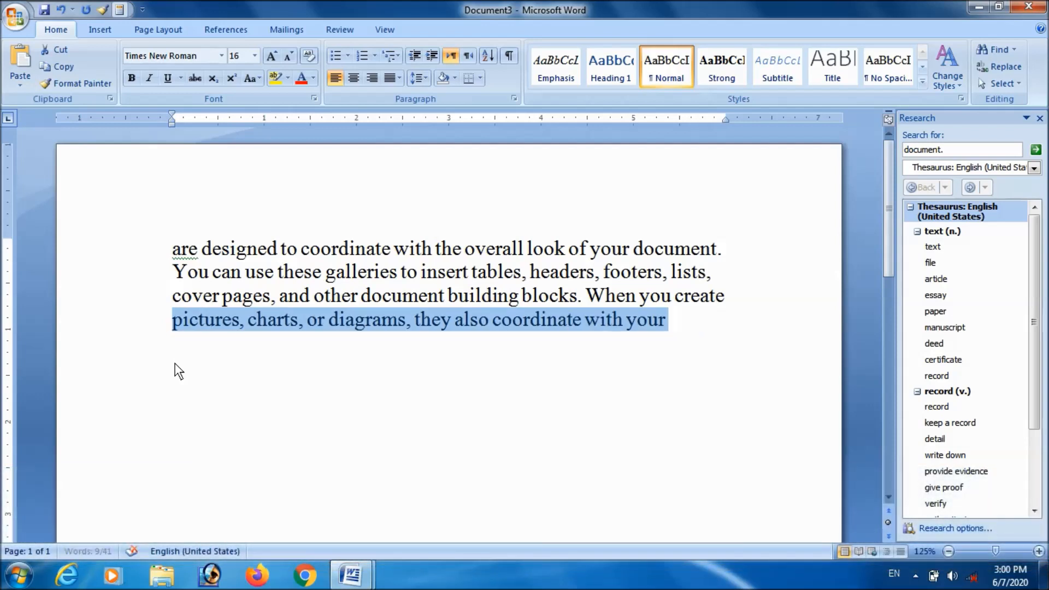
pyautogui.hotkey('ctrl', ']')
pyautogui.hotkey('ctrl', ']')
pyautogui.hotkey('ctrl', ']')
pyautogui.hotkey('ctrl', ']')
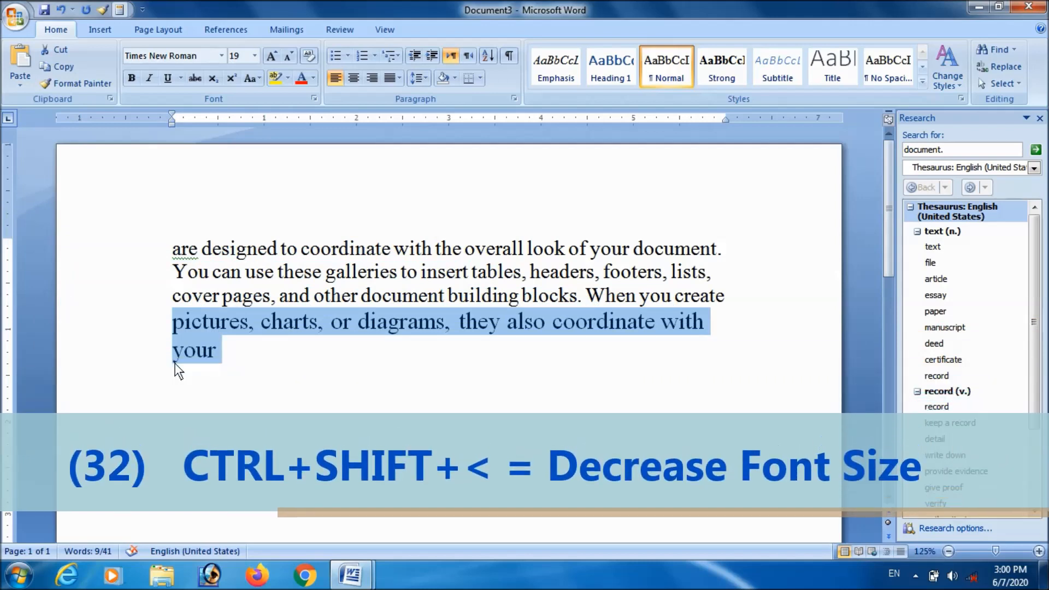
# Grow the last line's font past 20 points in preset size steps, and shrink it back to 20 points
pyautogui.hotkey('ctrl', 'shift', '.')
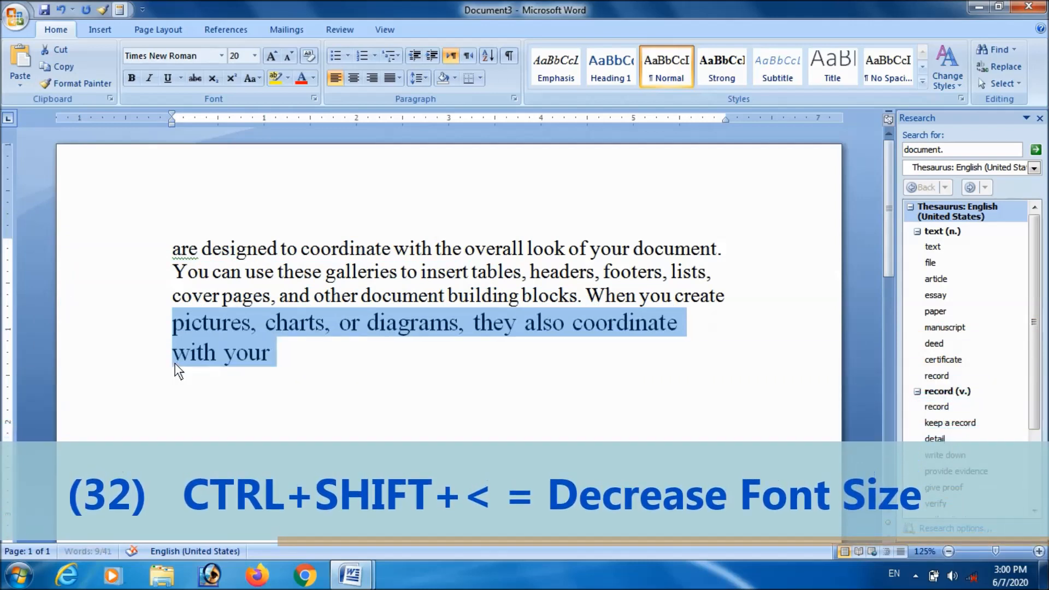
pyautogui.hotkey('ctrl', 'shift', '.')
pyautogui.hotkey('ctrl', 'shift', ',')
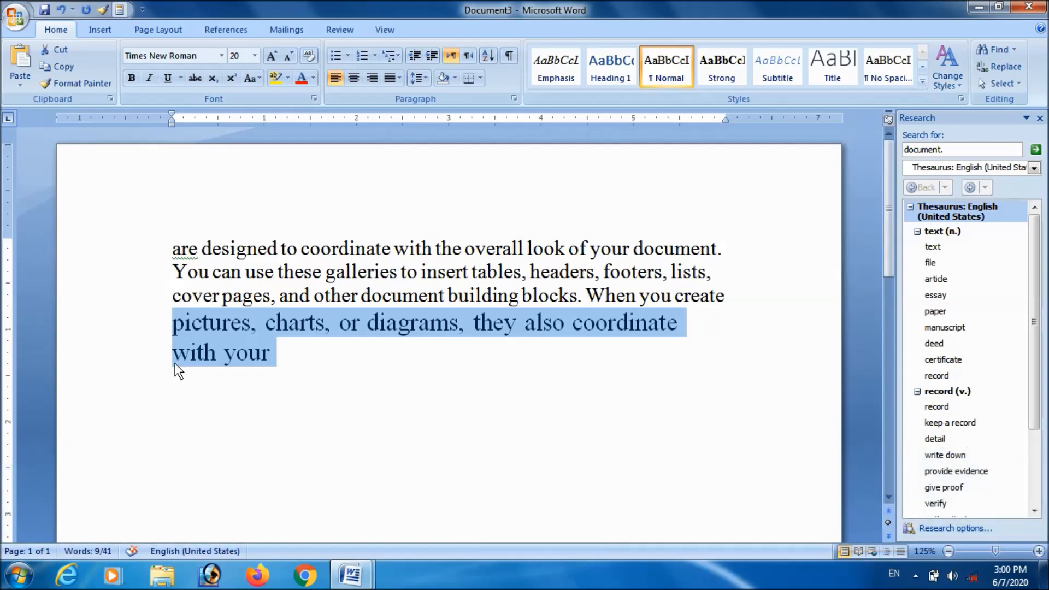
# Shrink the selected last line's font to 14 points in preset size steps, and grow it to 28 points the same way
pyautogui.hotkey('ctrl', 'shift', ',')
pyautogui.hotkey('ctrl', 'shift', ',')
pyautogui.hotkey('ctrl', 'shift', ',')
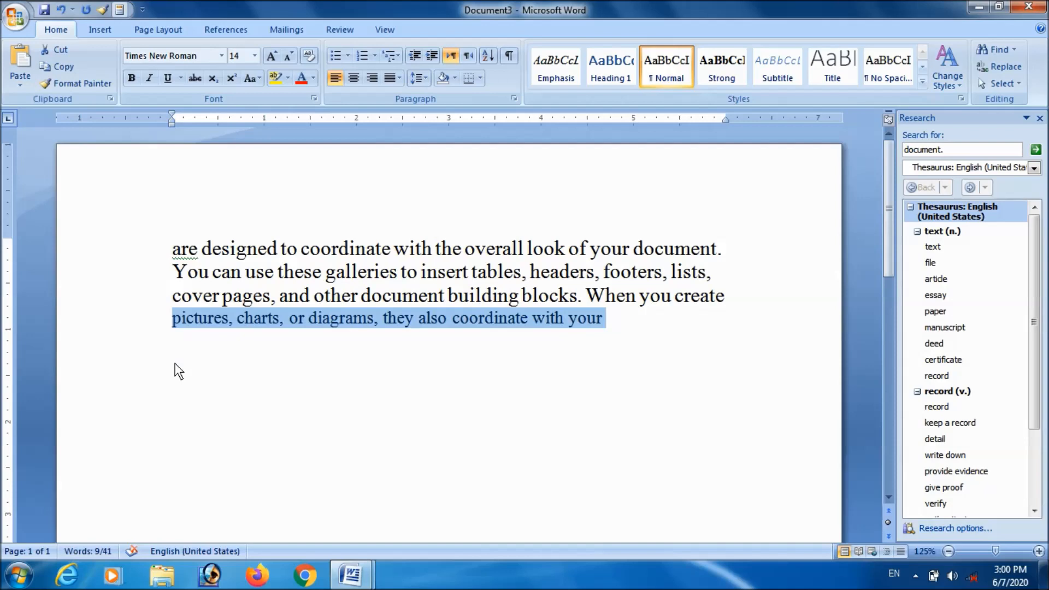
pyautogui.hotkey('ctrl', 'shift', '.')
pyautogui.hotkey('ctrl', 'shift', '.')
pyautogui.hotkey('ctrl', 'shift', '.')
pyautogui.hotkey('ctrl', 'shift', '.')
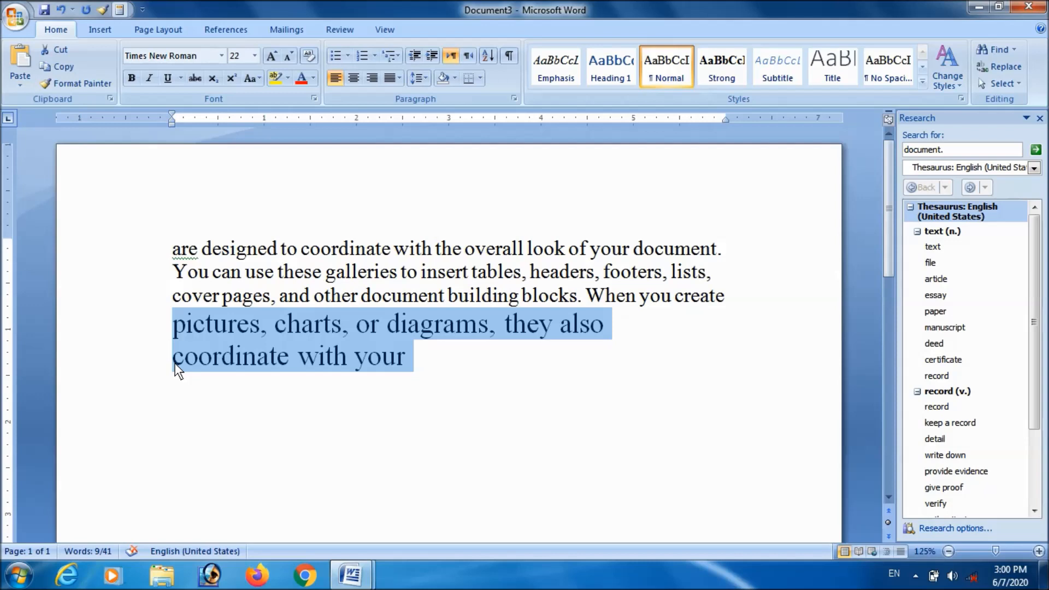
pyautogui.hotkey('ctrl', 'shift', '.')
pyautogui.hotkey('ctrl', 'shift', '.')
pyautogui.hotkey('ctrl', 'shift', '.')
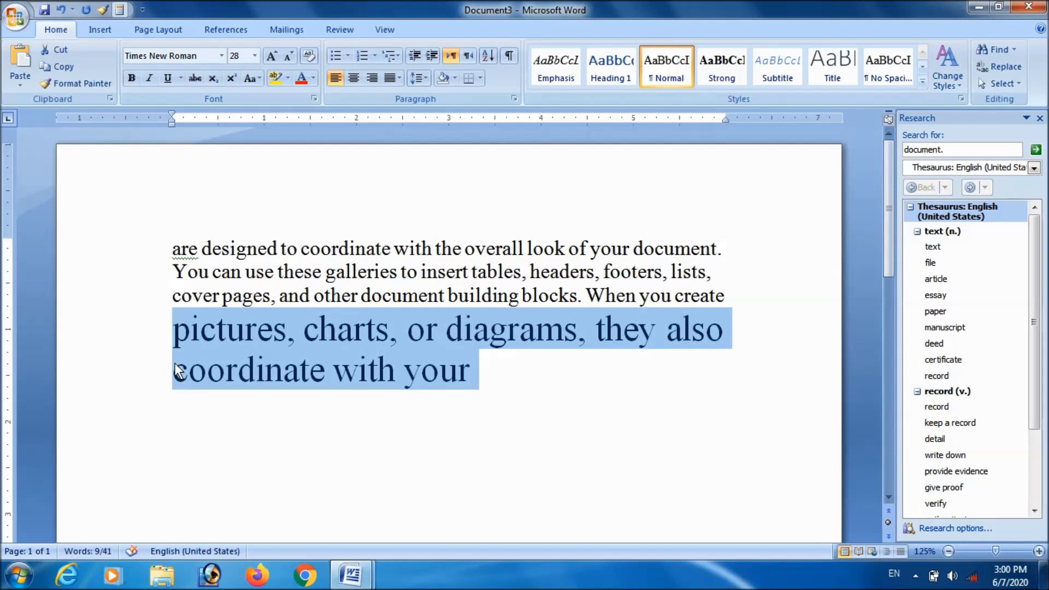
# Raise the last line's font size to 31 points and lower it to 18 points, changing it one point at a time
pyautogui.hotkey('ctrl', ']')
pyautogui.hotkey('ctrl', ']')
pyautogui.hotkey('ctrl', ']')
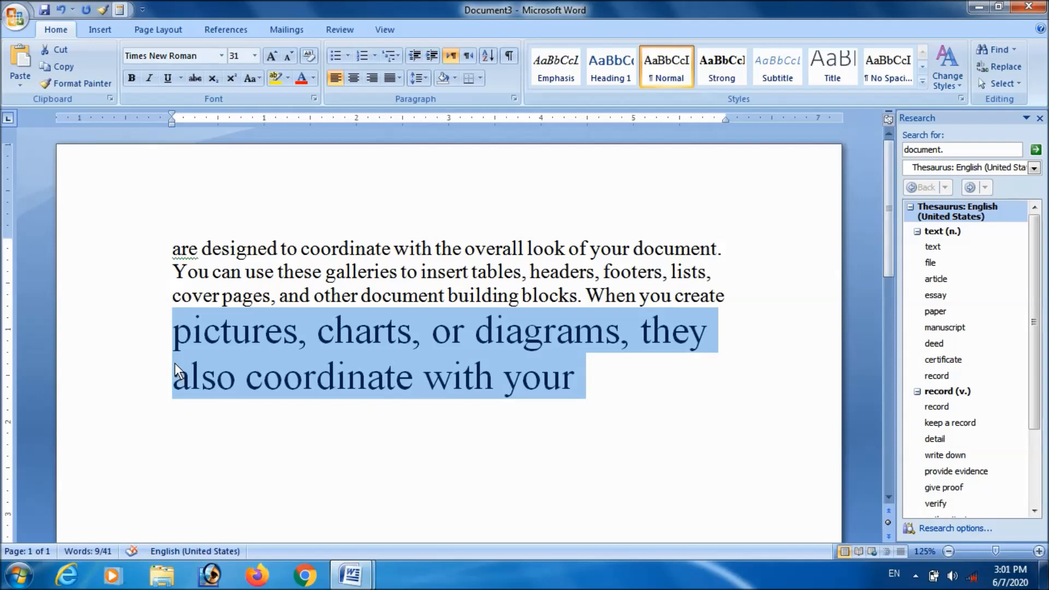
pyautogui.hotkey('ctrl', '[')
pyautogui.hotkey('ctrl', '[')
pyautogui.hotkey('ctrl', '[')
pyautogui.hotkey('ctrl', '[')
pyautogui.hotkey('ctrl', '[')
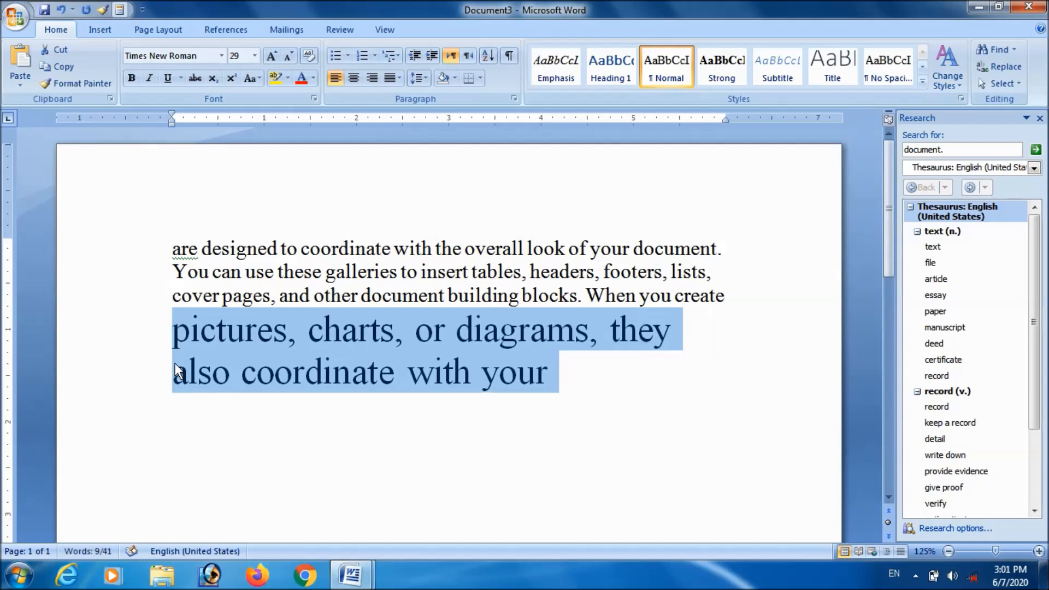
pyautogui.hotkey('ctrl', '[')
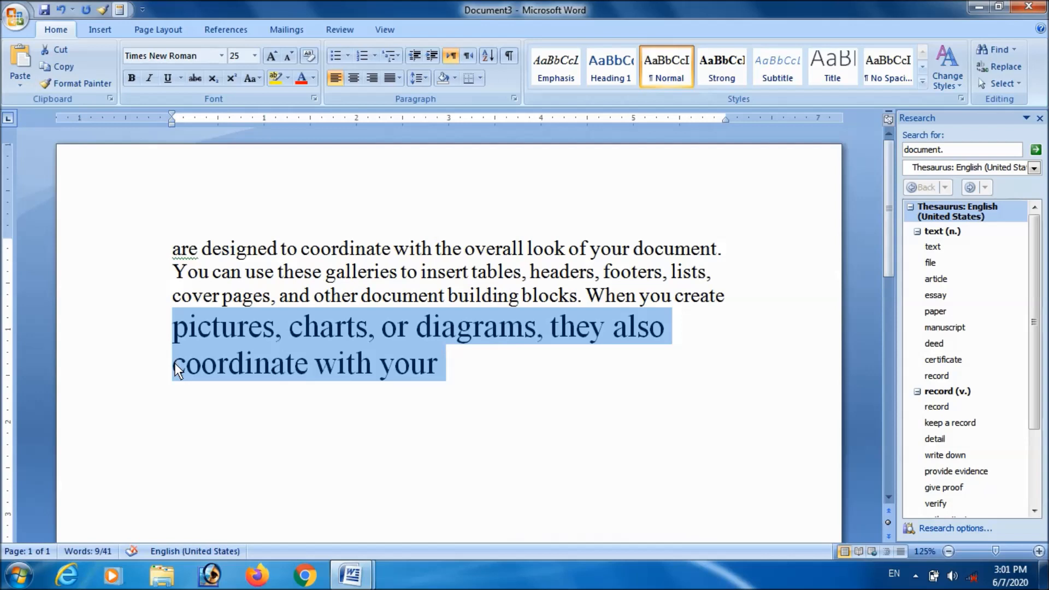
pyautogui.hotkey('ctrl', '[')
pyautogui.hotkey('ctrl', '[')
pyautogui.hotkey('ctrl', '[')
pyautogui.hotkey('ctrl', '[')
pyautogui.hotkey('ctrl', '[')
pyautogui.hotkey('ctrl', '[')
pyautogui.hotkey('ctrl', '[')
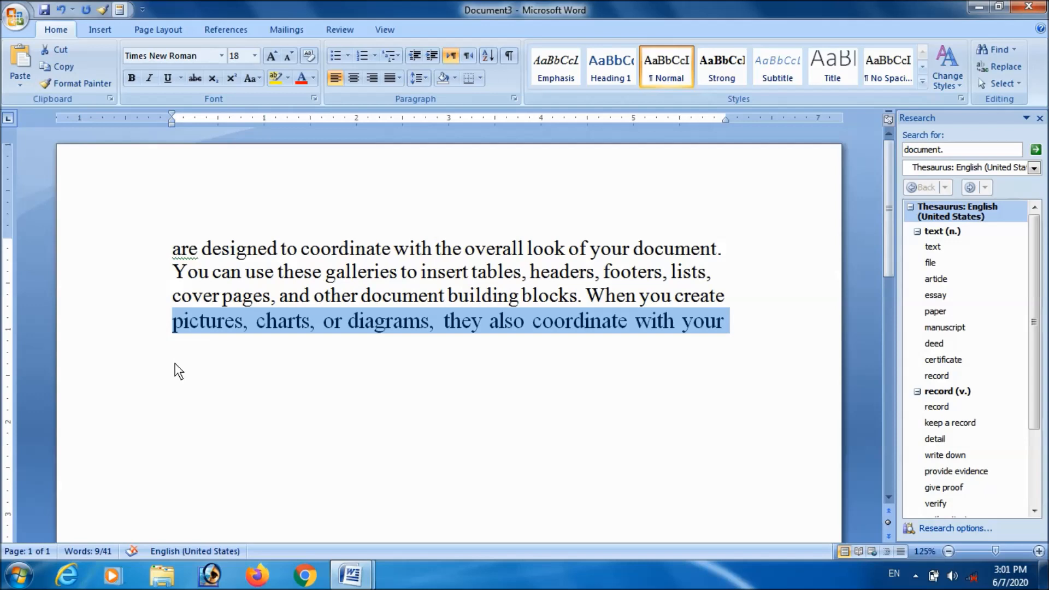
# Increase the last line's font size one point at a time to 27 points
pyautogui.hotkey('ctrl', ']')
pyautogui.hotkey('ctrl', ']')
pyautogui.hotkey('ctrl', ']')
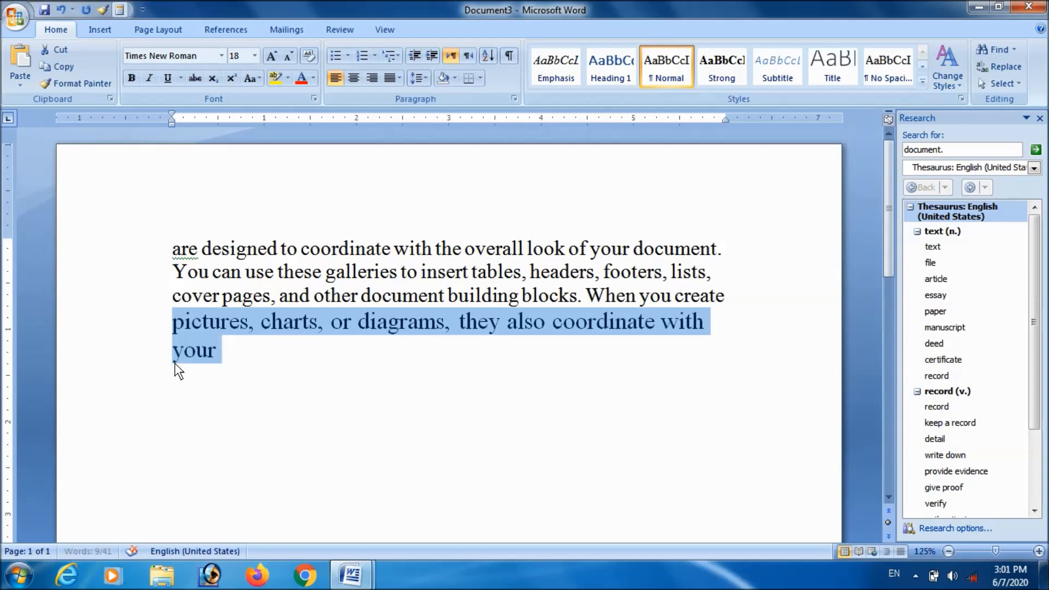
pyautogui.hotkey('ctrl', ']')
pyautogui.hotkey('ctrl', ']')
pyautogui.hotkey('ctrl', ']')
pyautogui.hotkey('ctrl', ']')
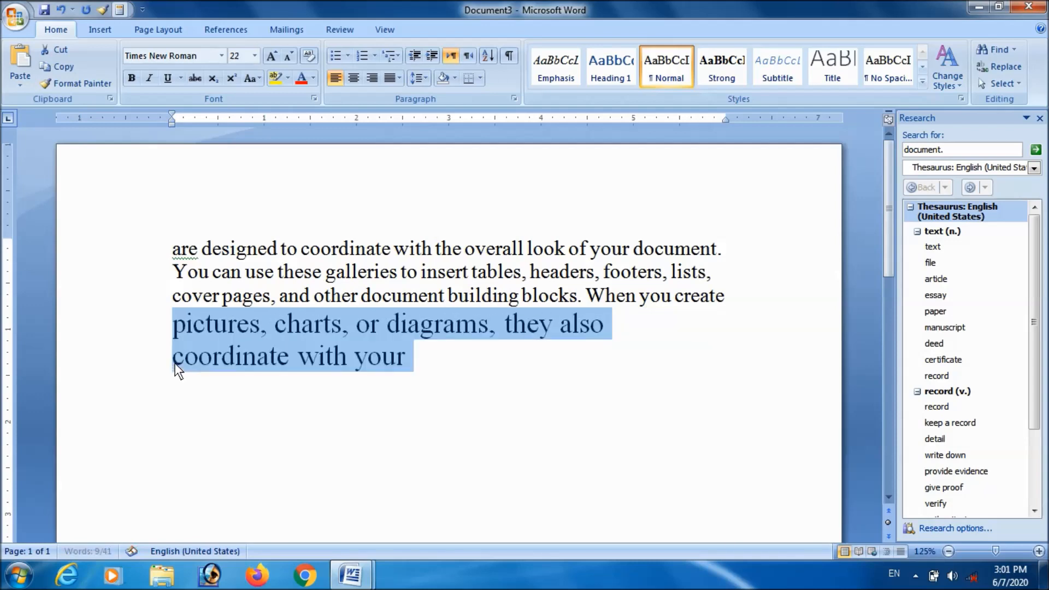
pyautogui.hotkey('ctrl', ']')
pyautogui.hotkey('ctrl', ']')
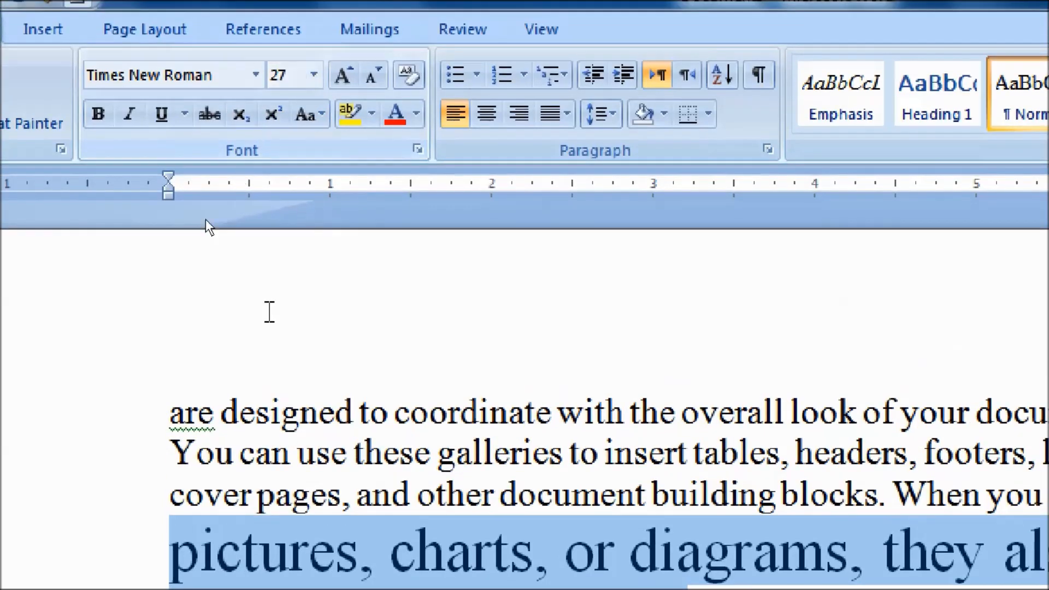
# Increase the font size of "are designed to coordinate" in the first line one point at a time to 22 points
pyautogui.moveTo(160, 416); pyautogui.dragTo(428, 432)
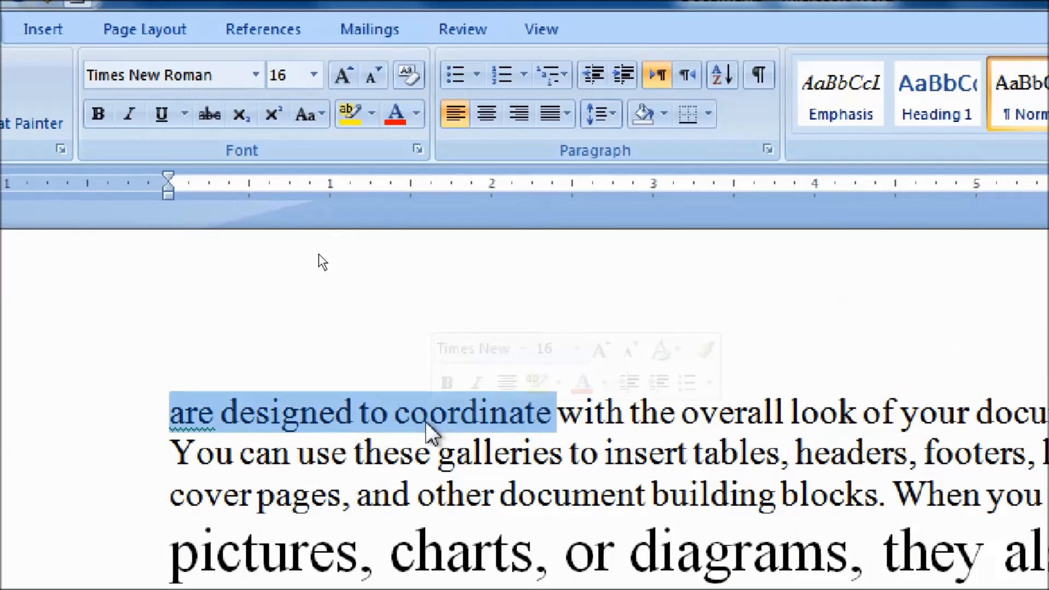
pyautogui.hotkey('ctrl', ']')
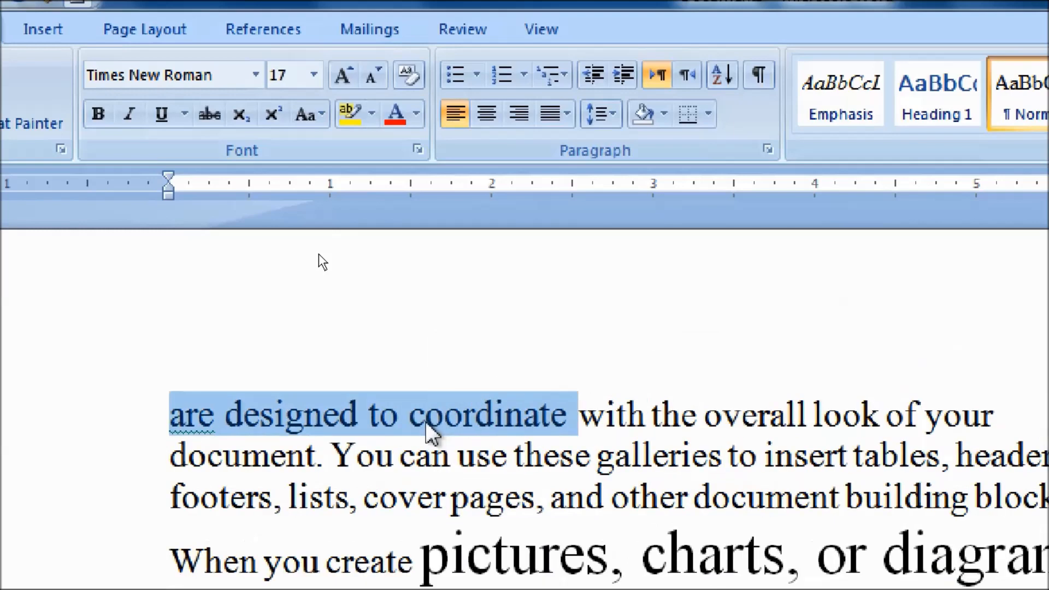
pyautogui.hotkey('ctrl', ']')
pyautogui.hotkey('ctrl', ']')
pyautogui.hotkey('ctrl', ']')
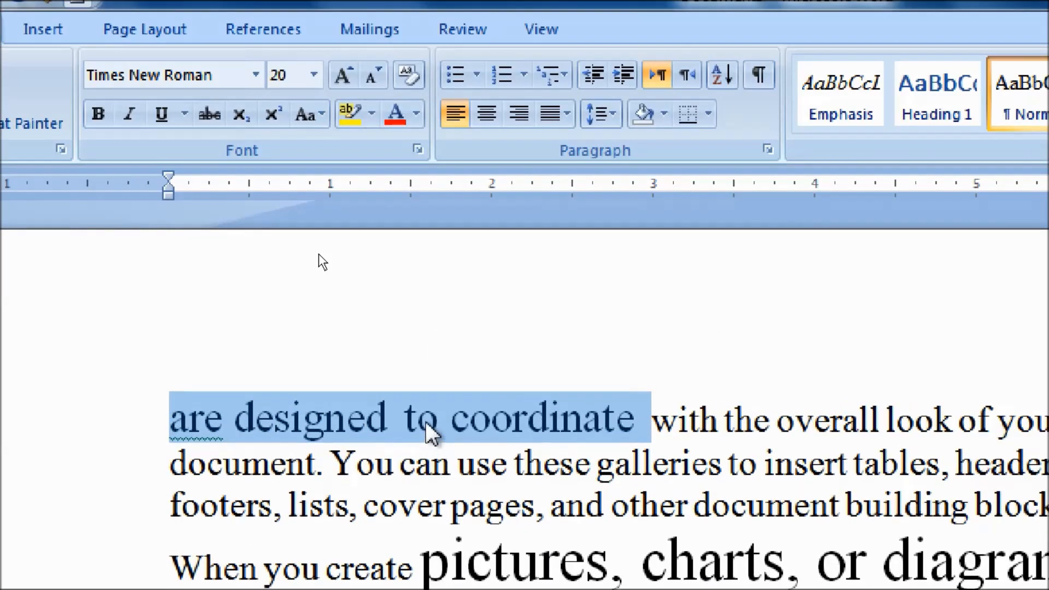
pyautogui.hotkey('ctrl', ']')
pyautogui.hotkey('ctrl', ']')
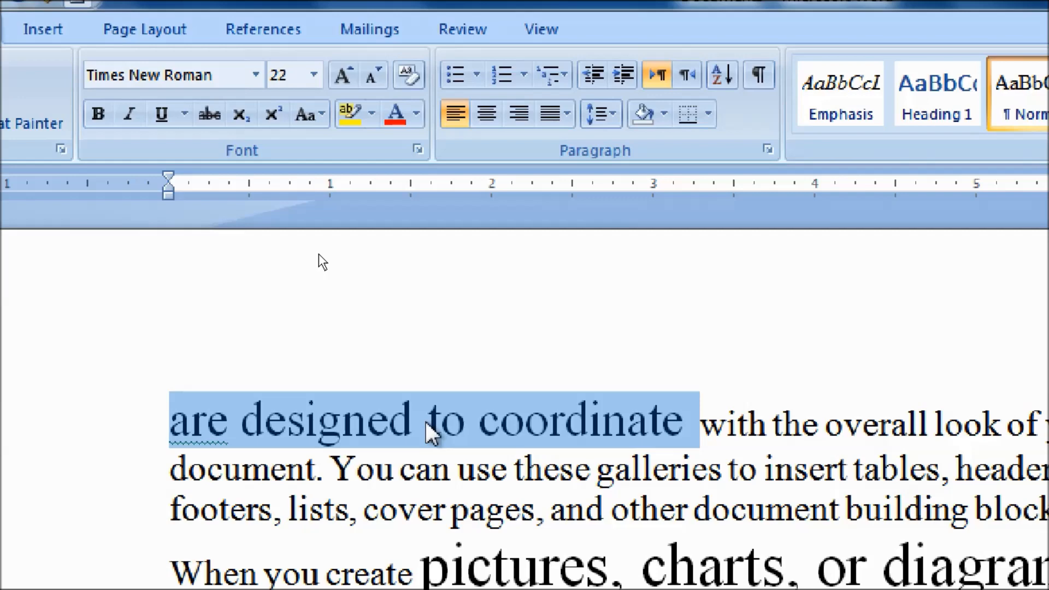
# Grow the font of "are designed to coordinate" in preset size steps to 48 points
pyautogui.hotkey('ctrl', 'shift', '.')
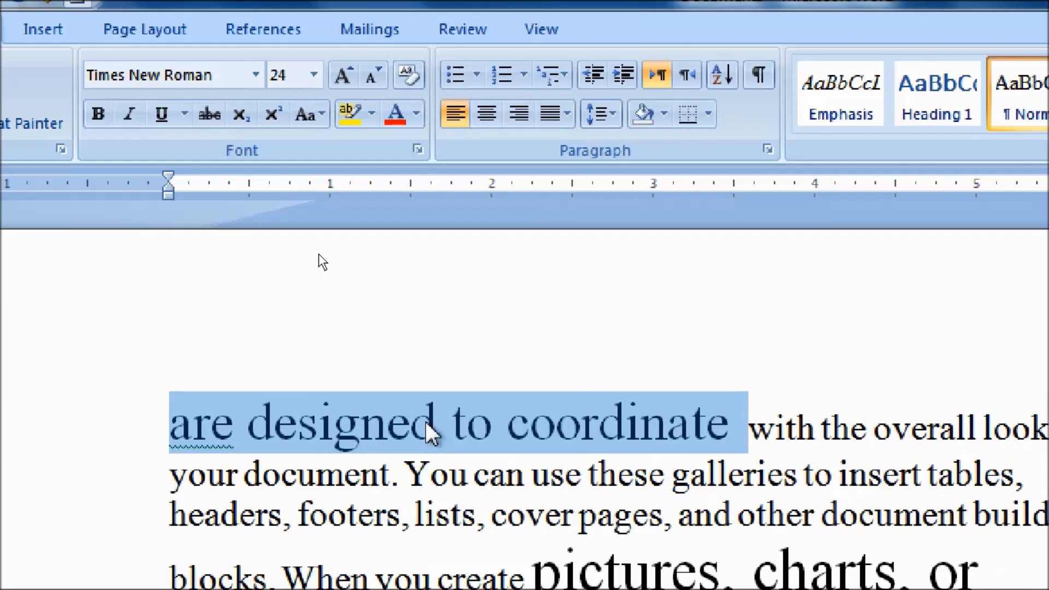
pyautogui.hotkey('ctrl', 'shift', '.')
pyautogui.hotkey('ctrl', 'shift', '.')
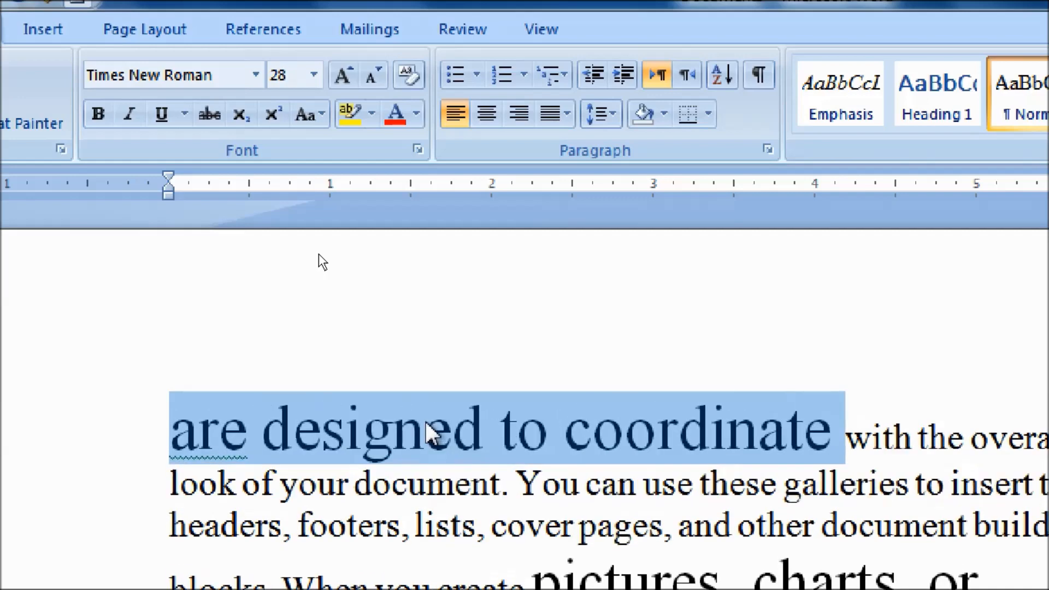
pyautogui.hotkey('ctrl', 'shift', '.')
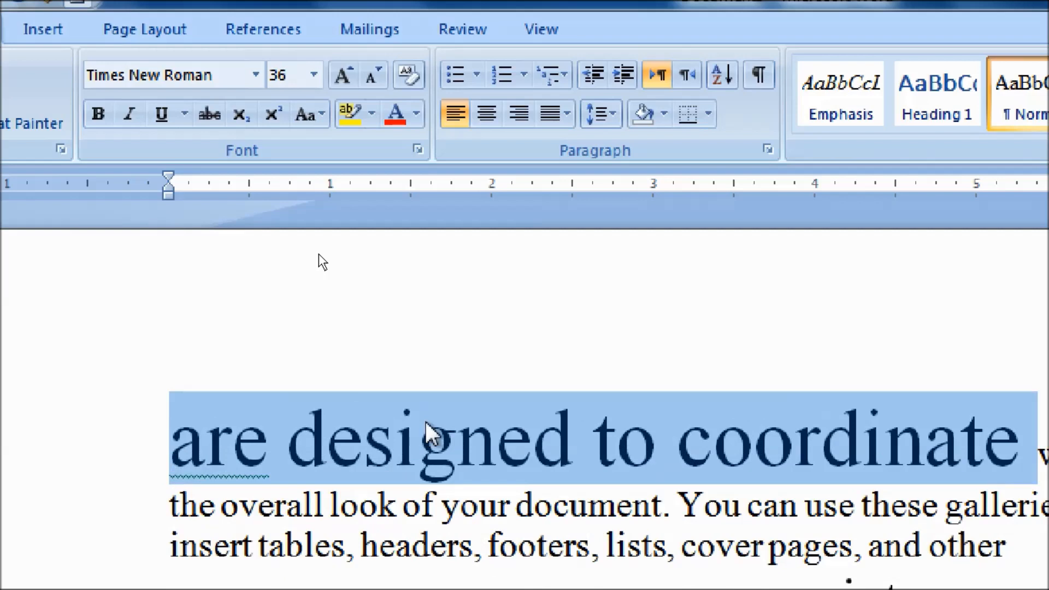
pyautogui.hotkey('ctrl', 'shift', '.')
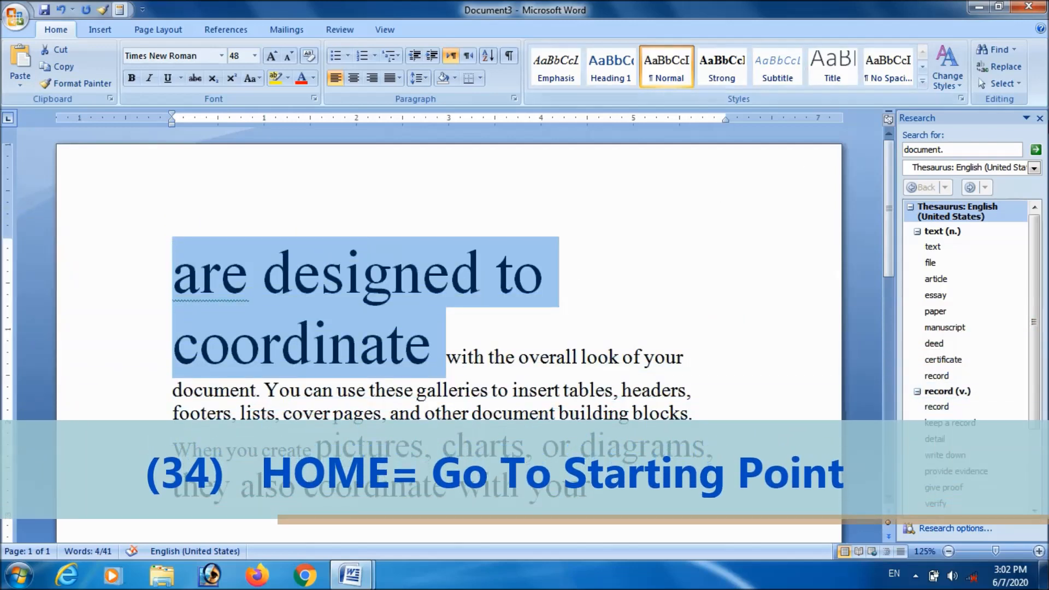
# Close the Research pane and replace all the document's text with sample paragraphs generated by =rand()
pyautogui.click(1039, 119)
pyautogui.click(388, 390)
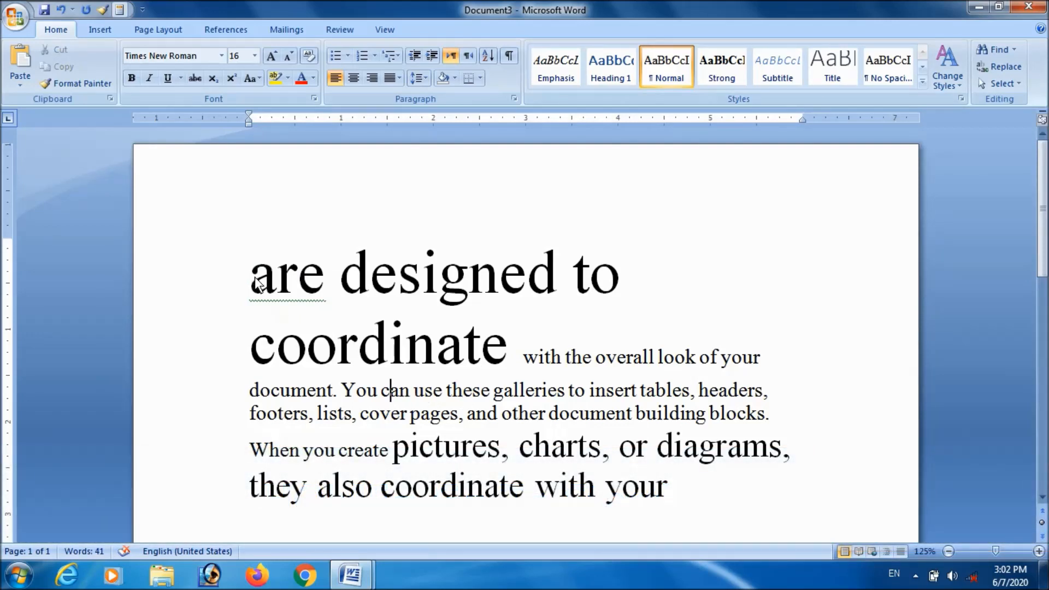
pyautogui.moveTo(247, 280); pyautogui.dragTo(675, 480)
pyautogui.press('Delete')
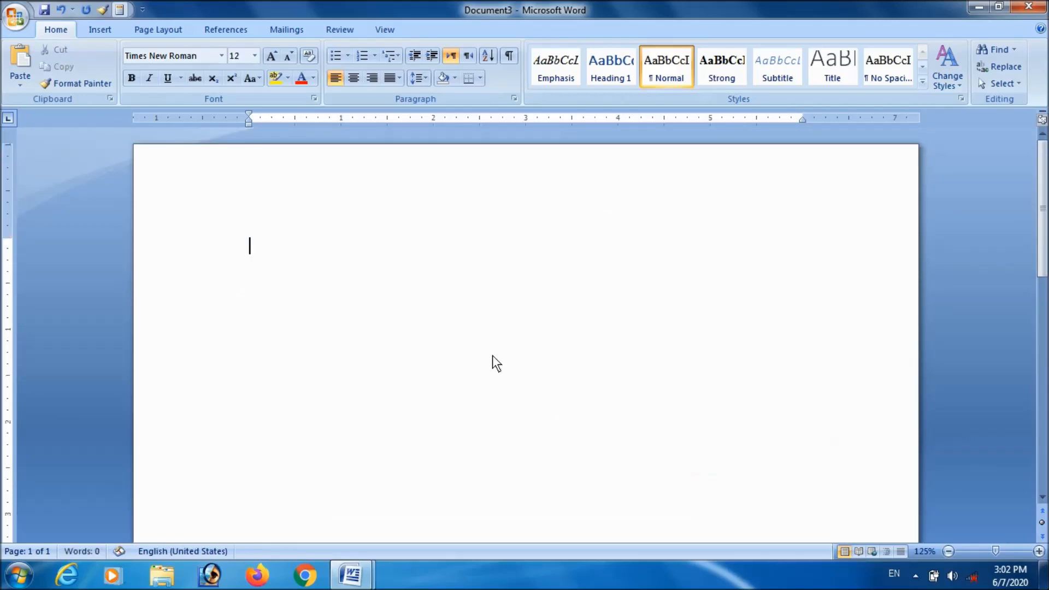
pyautogui.write('=rand()')
pyautogui.press('Return')
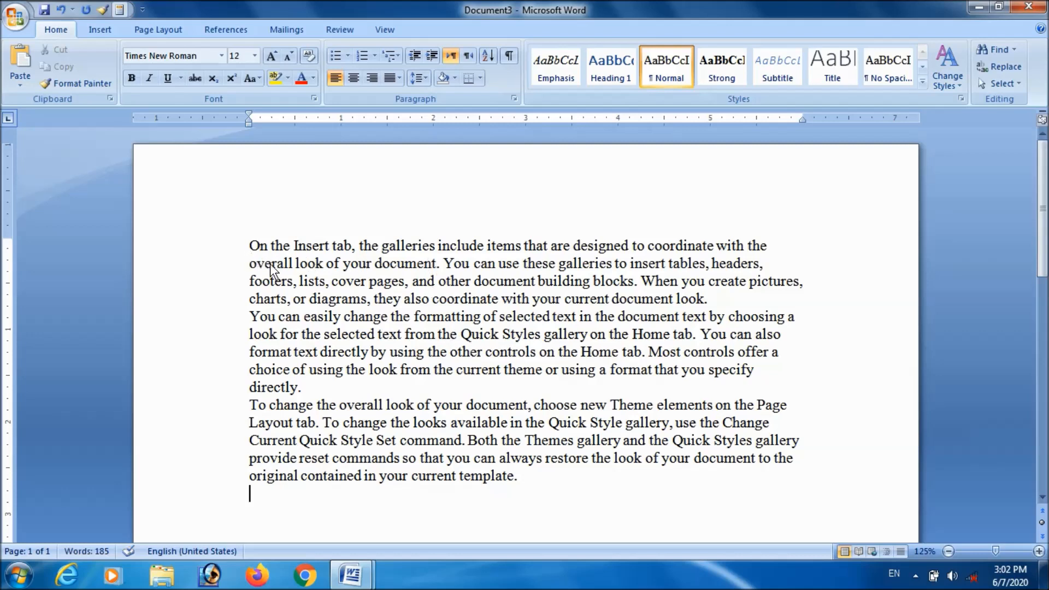
# Jump from the end of the first paragraph to the start of its last line, and from the first line's end to its start
pyautogui.click(251, 249)
pyautogui.click(752, 294)
pyautogui.press('Home')
pyautogui.click(776, 246)
pyautogui.press('Home')
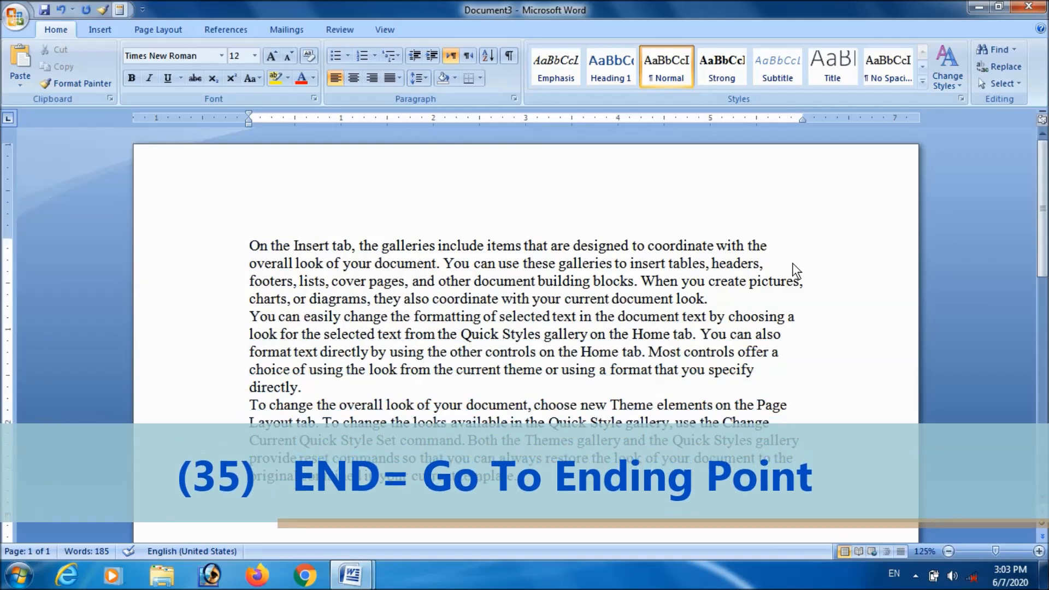
# Jump the insertion point to the end of the first line, back to its start, and to its end again
pyautogui.press('End')
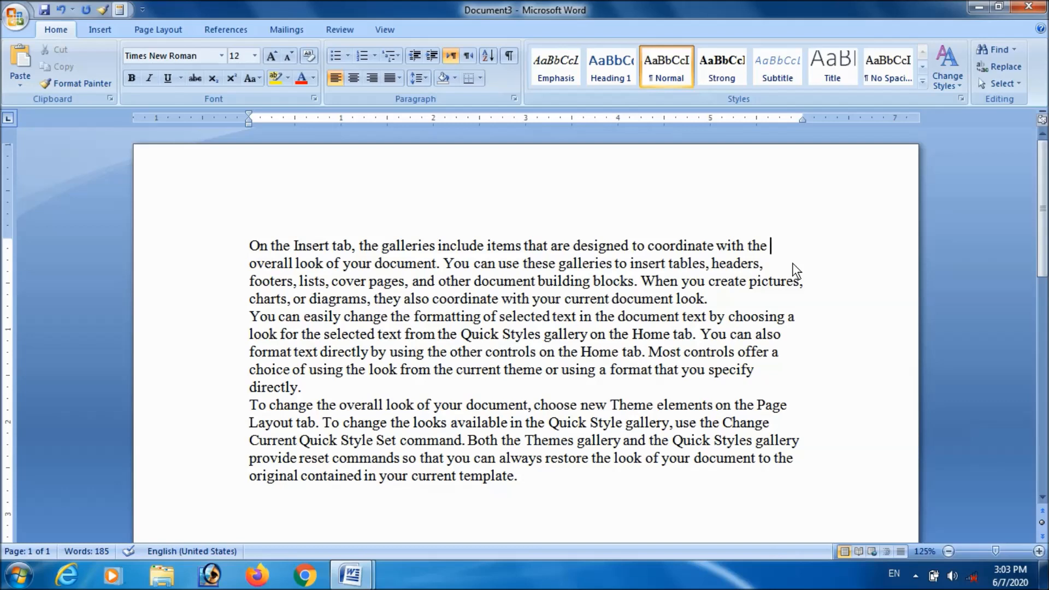
pyautogui.press('Home')
pyautogui.press('End')
# Select the first line from its start to its end, clear the selection, and select it again the same way
pyautogui.press('Home')
pyautogui.hotkey('shift', 'End')
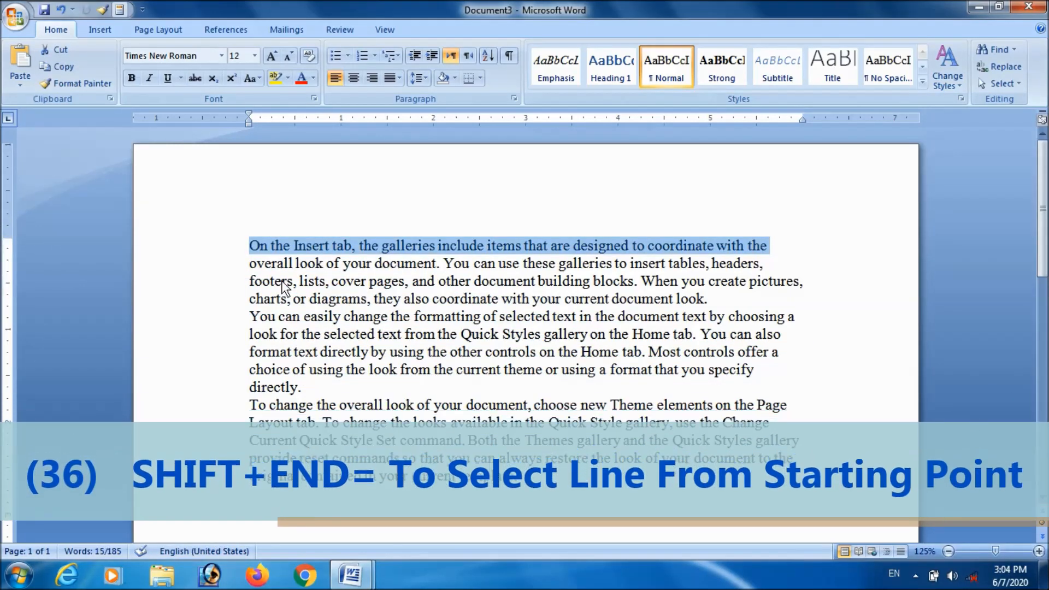
pyautogui.click(282, 282)
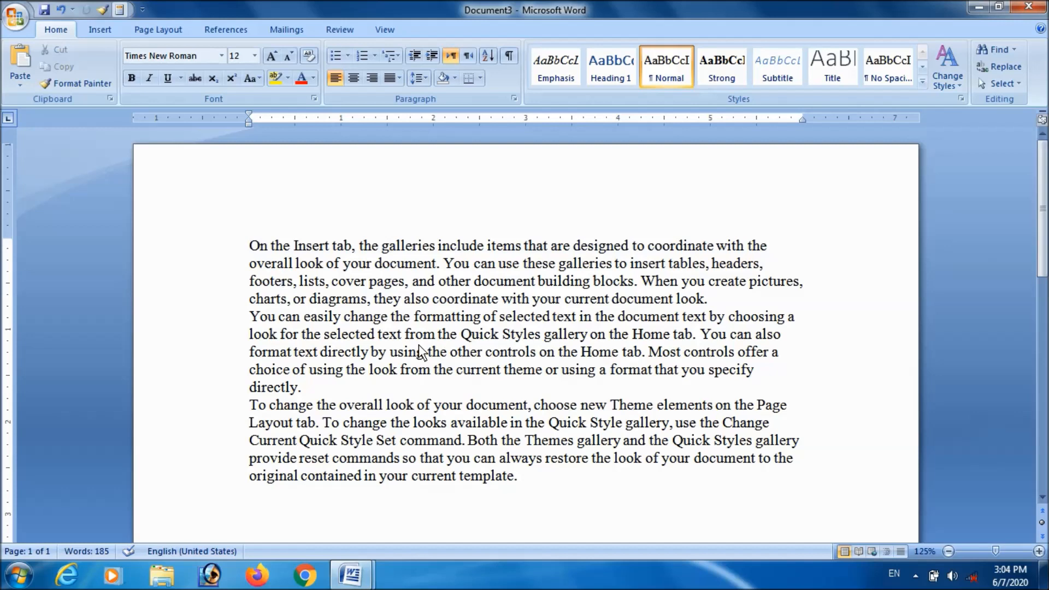
pyautogui.click(249, 249)
pyautogui.hotkey('shift', 'End')
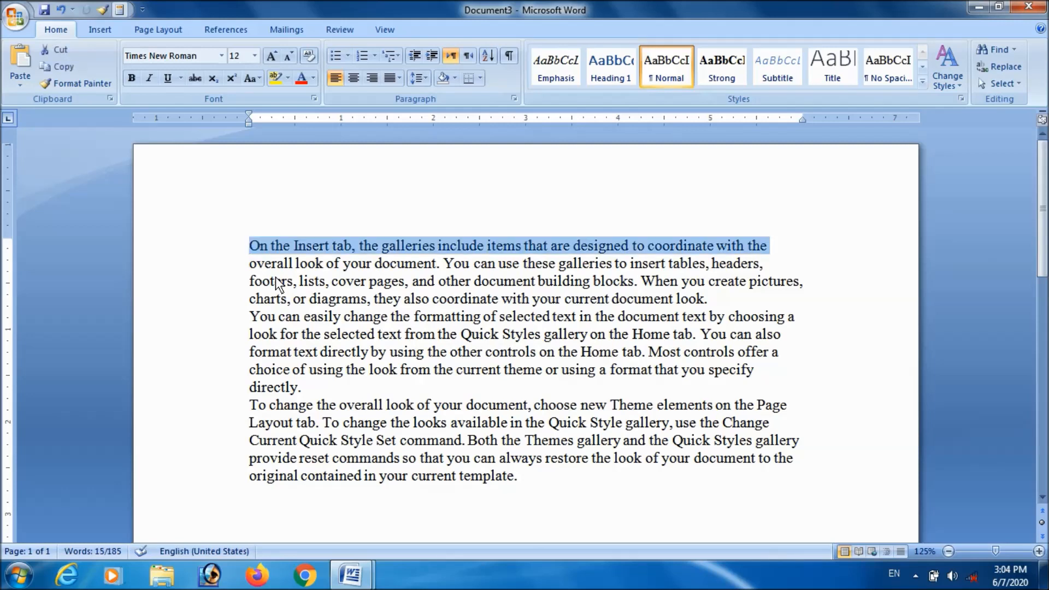
# Select the first line backwards, from its end to its start
pyautogui.click(774, 270)
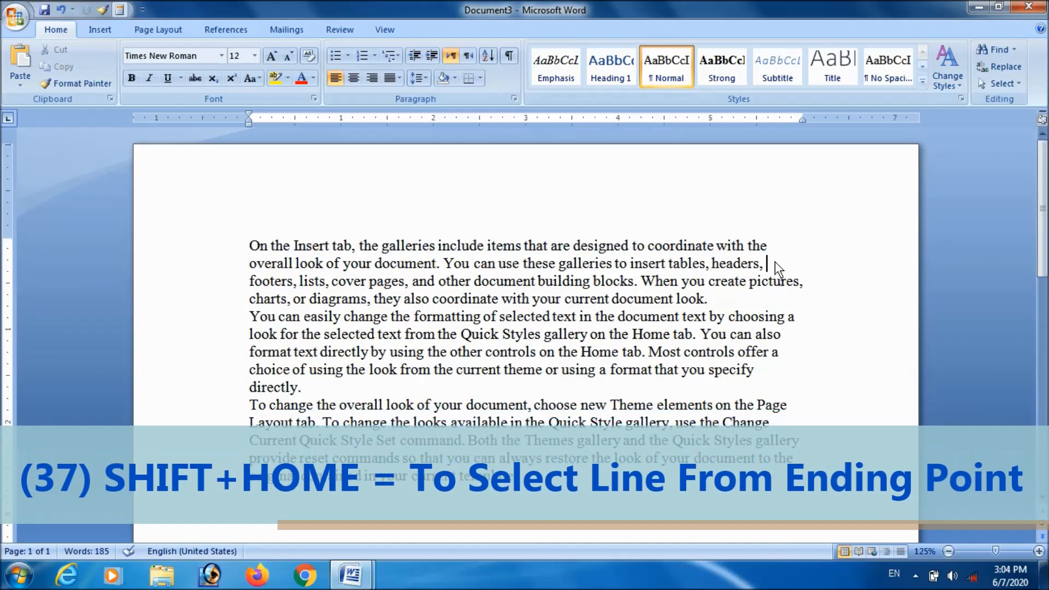
pyautogui.click(775, 250)
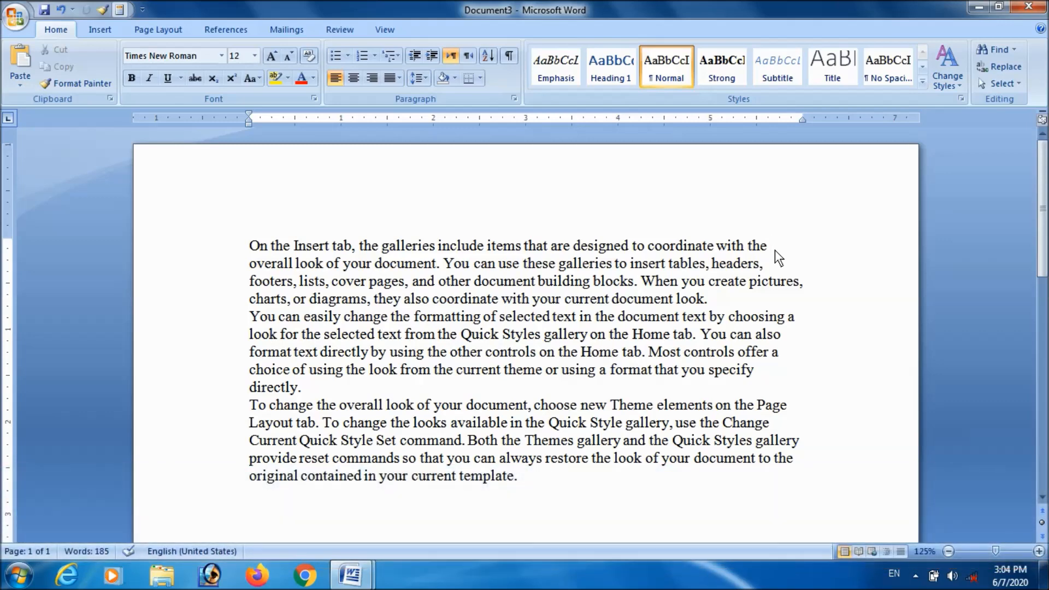
pyautogui.hotkey('shift', 'Home')
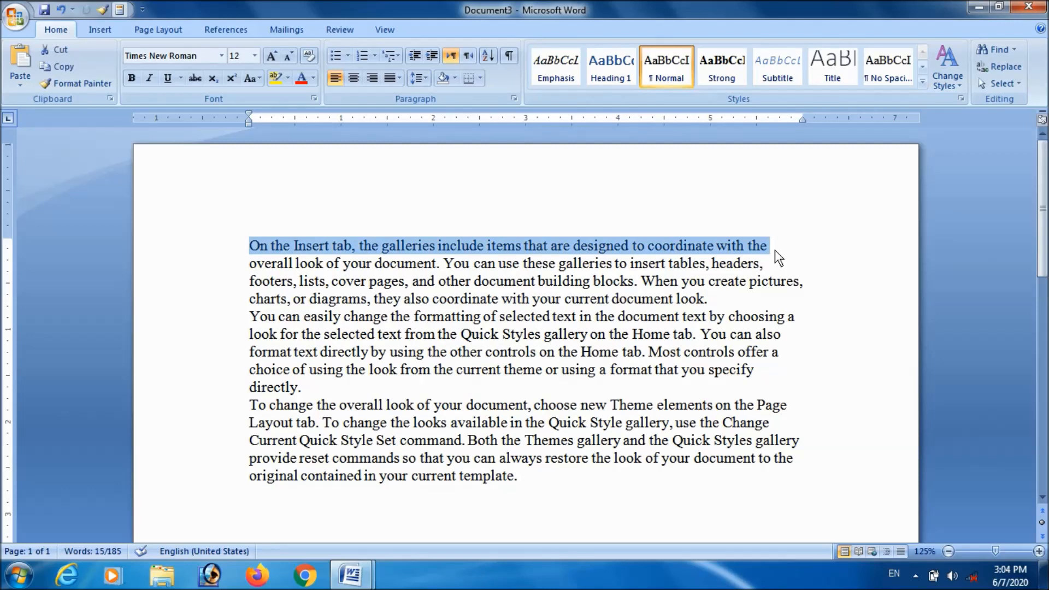
# From the start of the text, page down through the document and back up to the beginning, twice
pyautogui.click(253, 247)
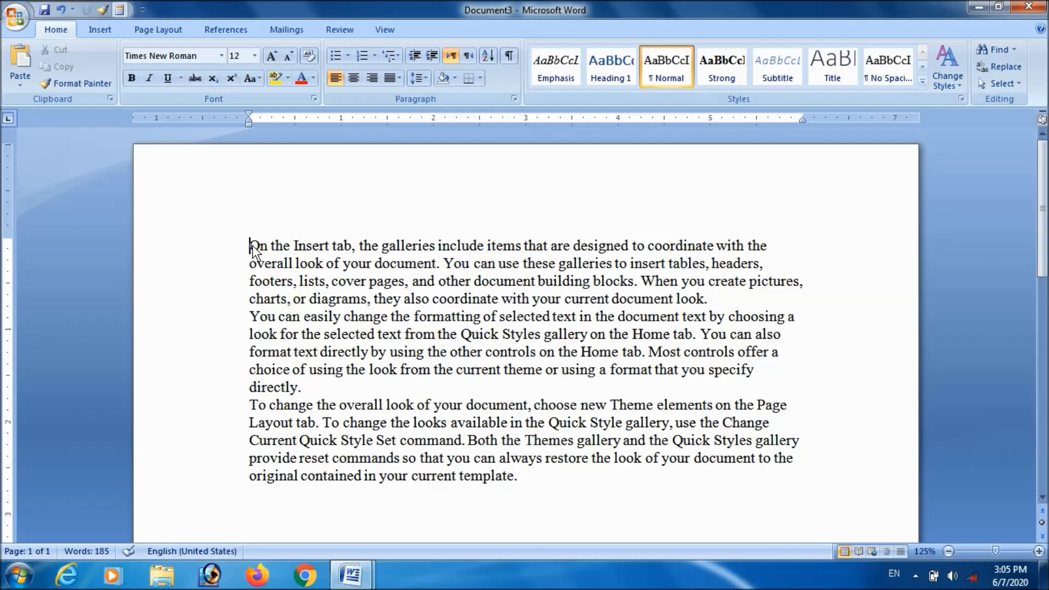
pyautogui.press('pagedown')
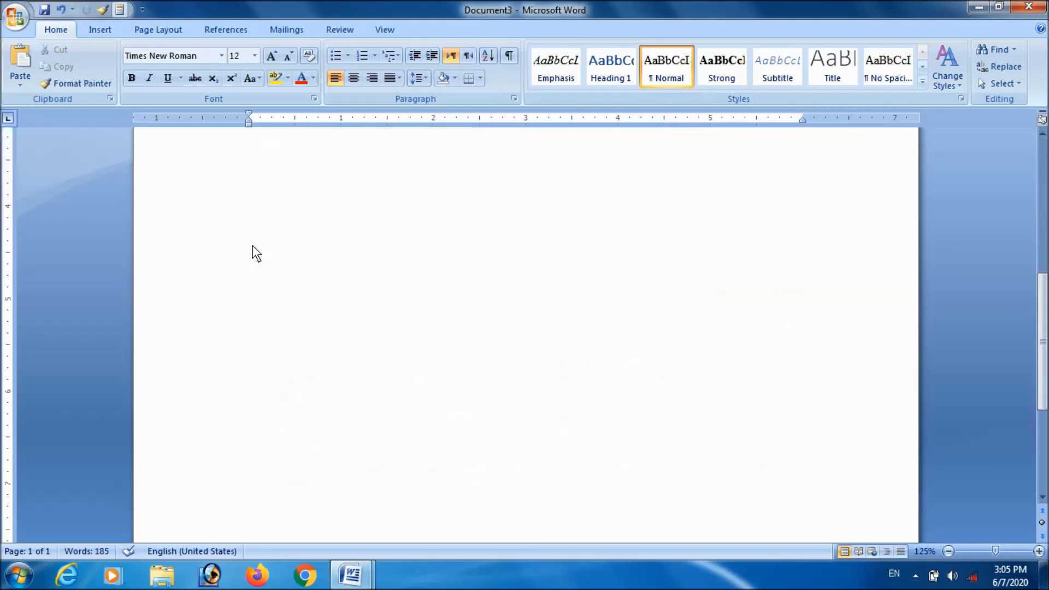
pyautogui.press('pagedown')
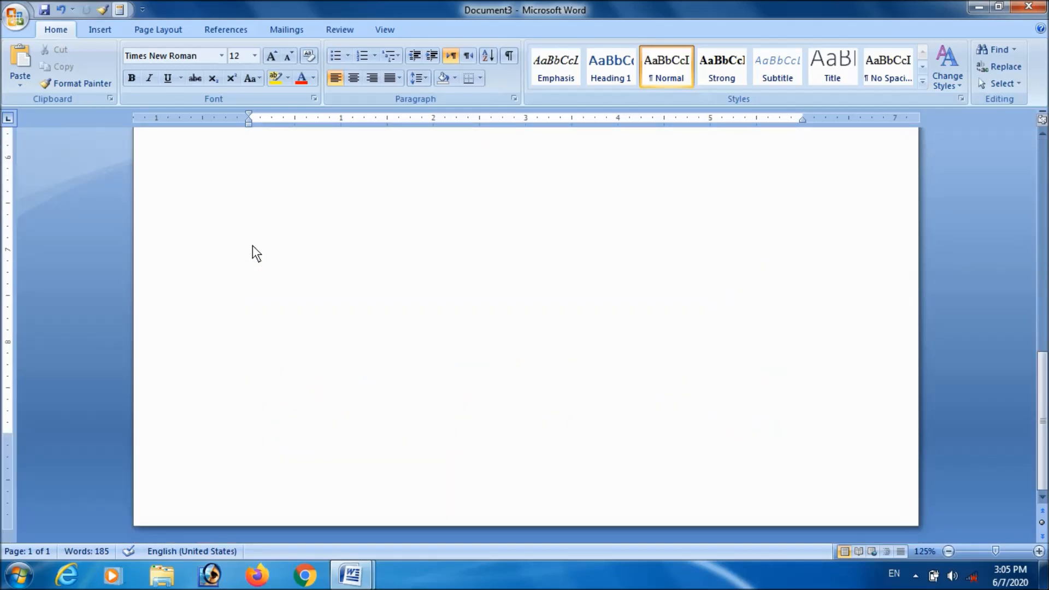
pyautogui.press('pageup')
pyautogui.press('pageup')
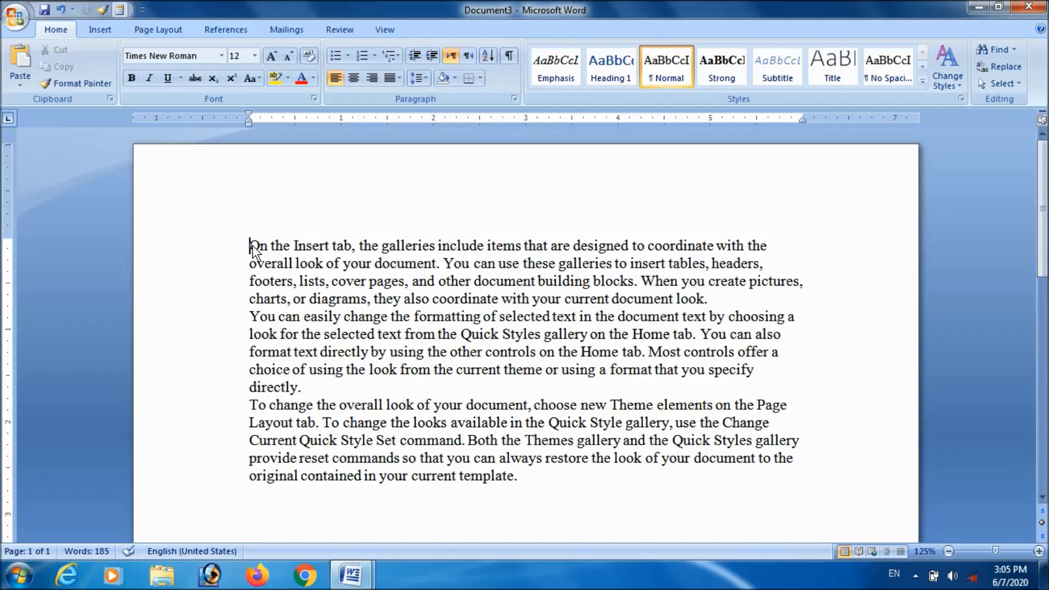
pyautogui.press('pagedown')
pyautogui.press('pagedown')
pyautogui.press('pageup')
pyautogui.press('pageup')
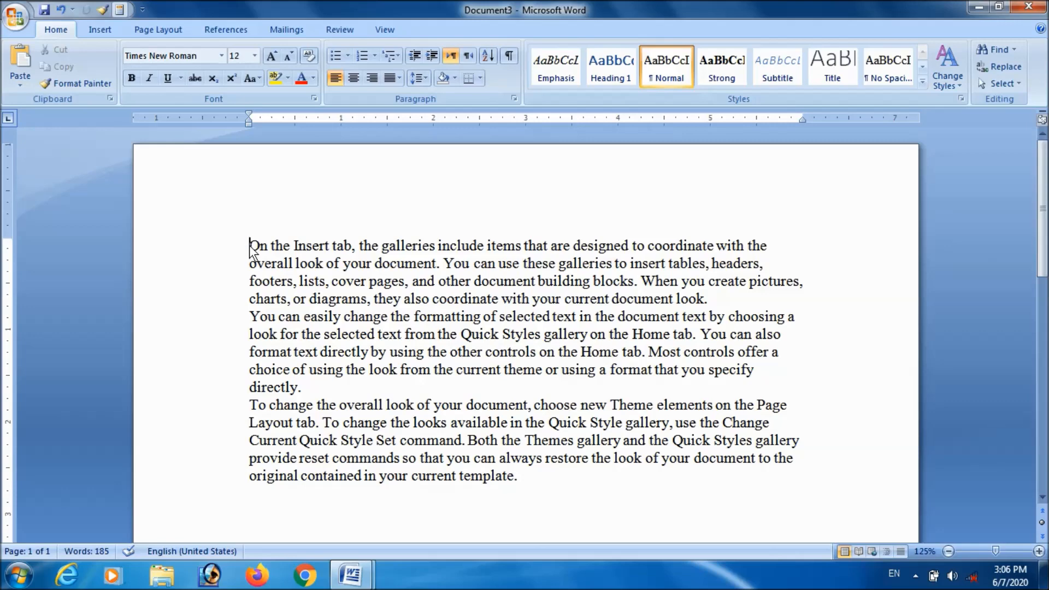
# Select the whole document, clear the selection, and select everything from the start of the third paragraph to the document's end
pyautogui.hotkey('ctrl', 'a')
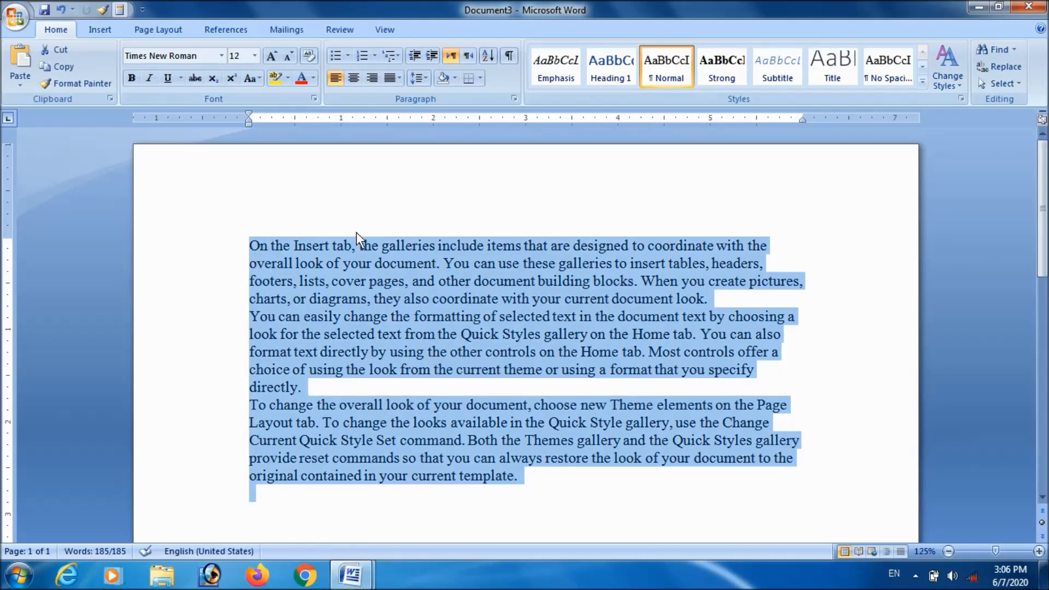
pyautogui.click(432, 412)
pyautogui.click(251, 407)
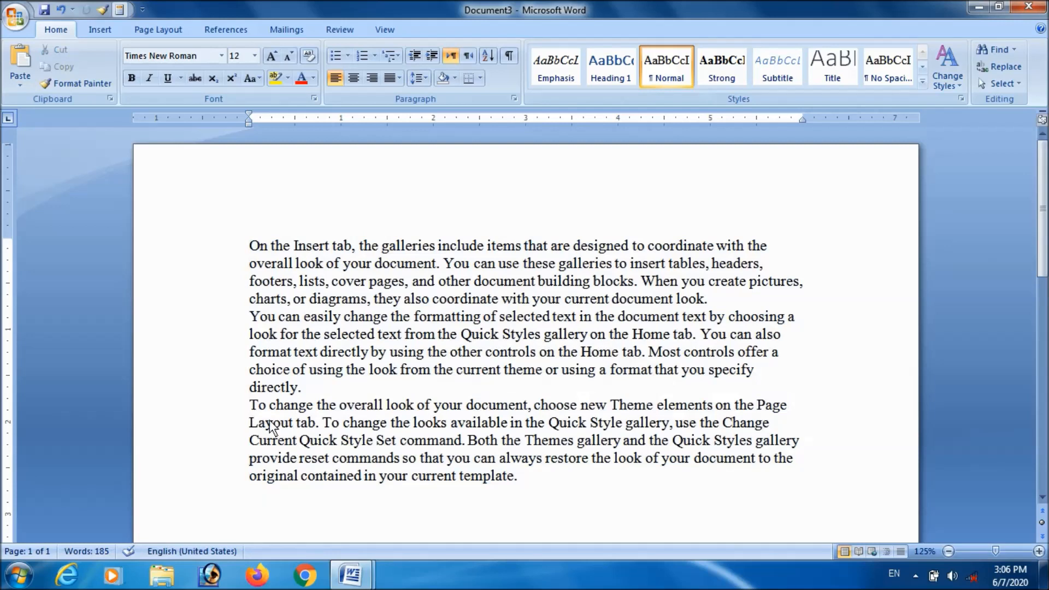
pyautogui.hotkey('ctrl', 'shift', 'End')
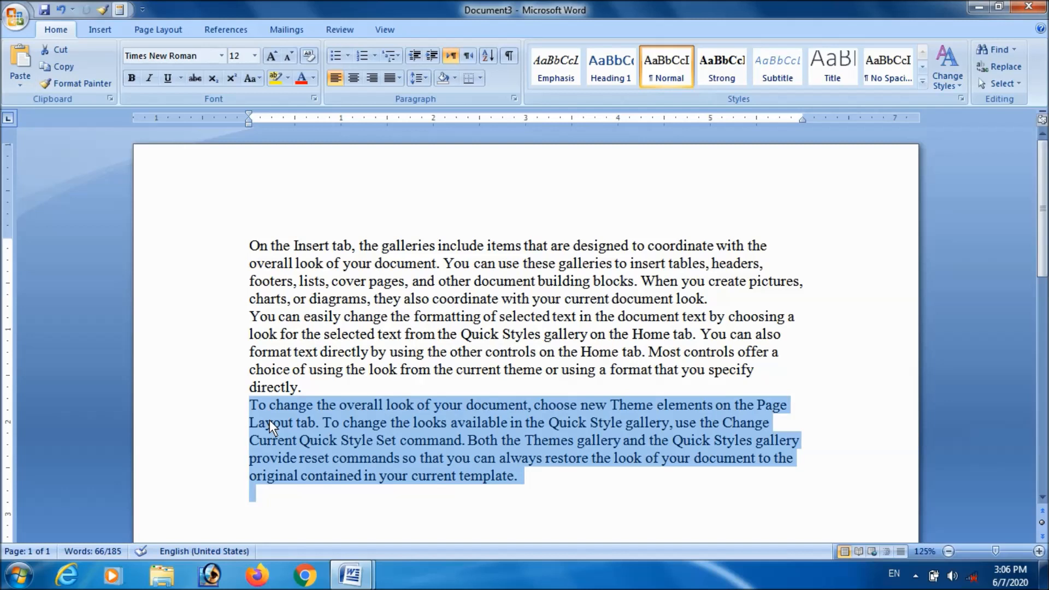
# Select everything from the end of the second paragraph back to the document's beginning, and clear the selection
pyautogui.click(356, 391)
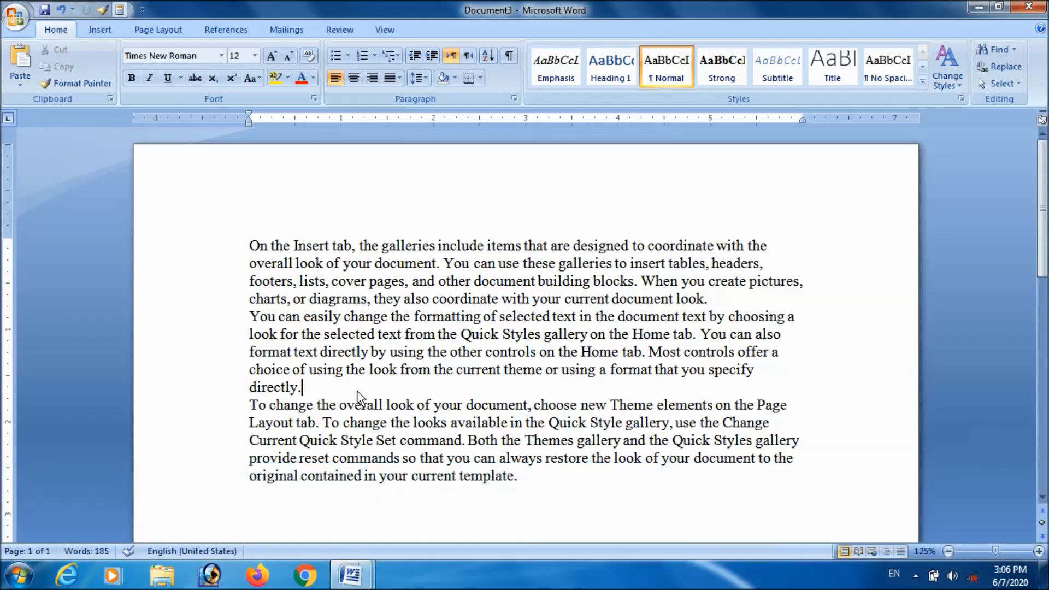
pyautogui.hotkey('ctrl', 'shift', 'Home')
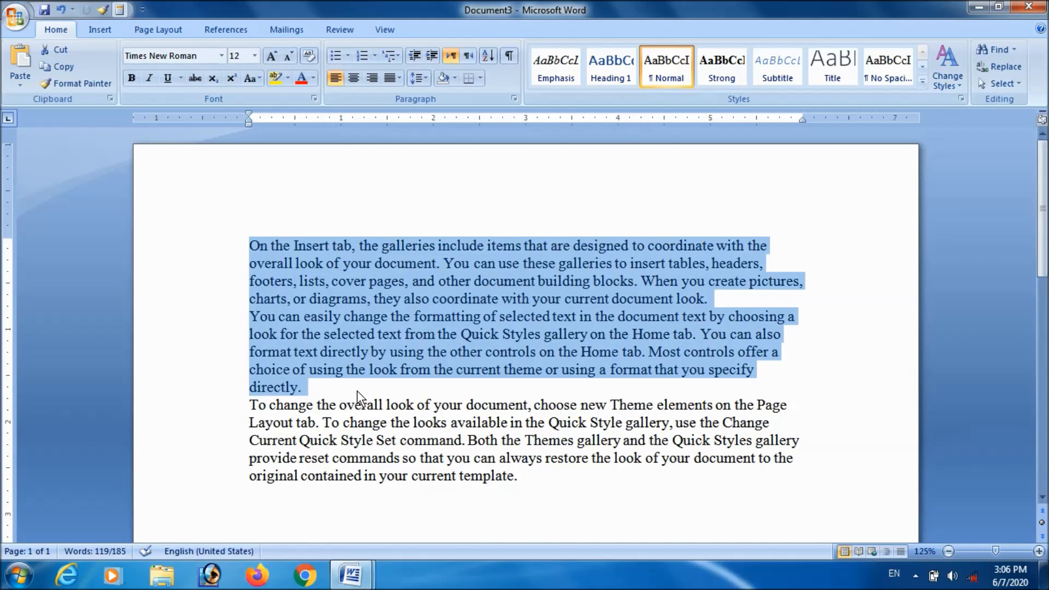
pyautogui.click(362, 404)
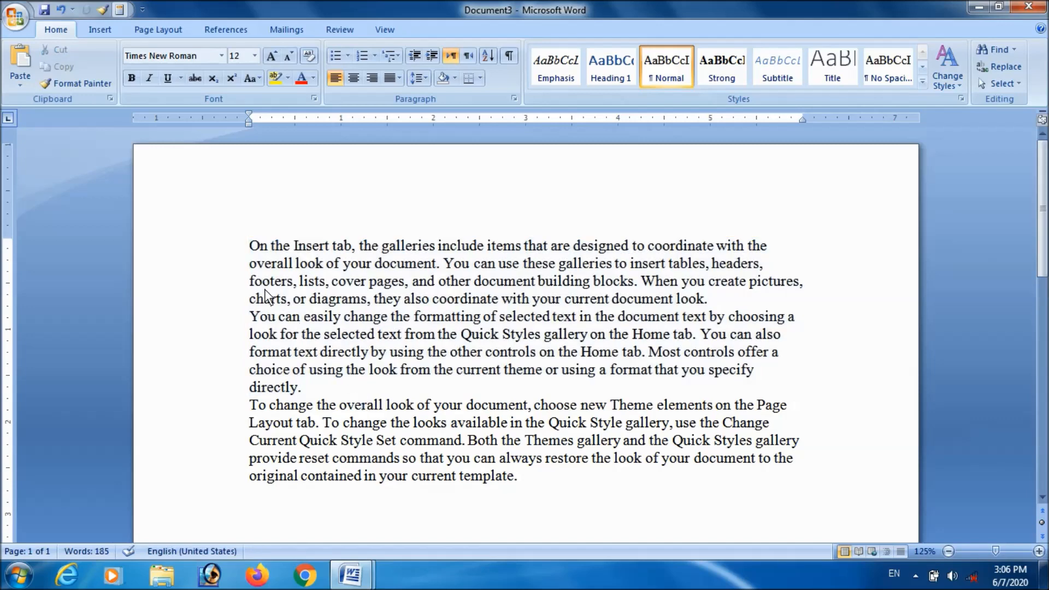
# Select the first paragraph and extend the selection downwards one paragraph at a time through the third paragraph
pyautogui.click(249, 246)
pyautogui.tripleClick(267, 246)
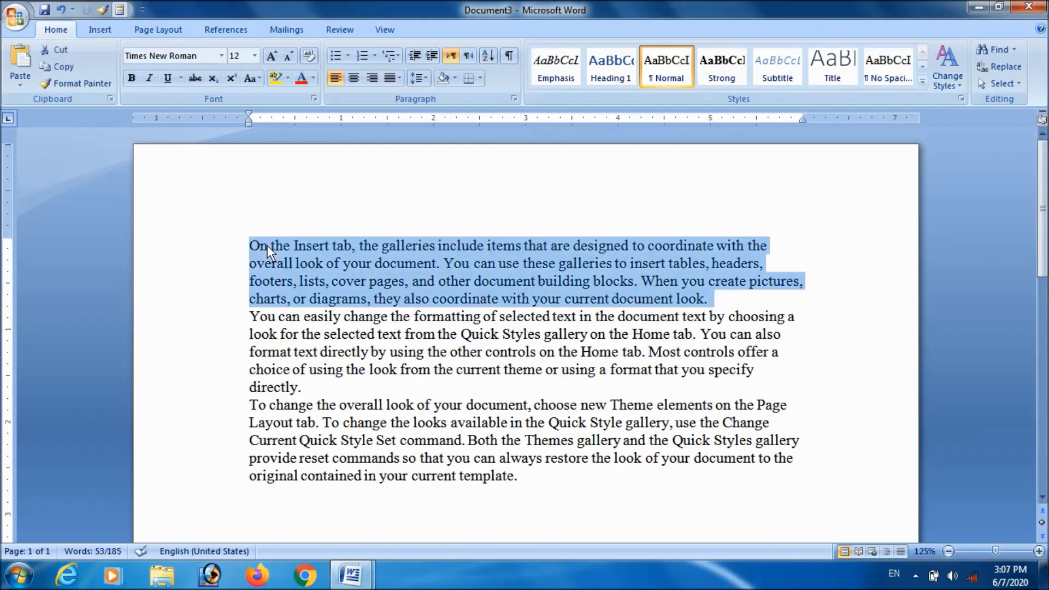
pyautogui.hotkey('ctrl', 'shift', 'Down')
pyautogui.hotkey('ctrl', 'shift', 'Down')
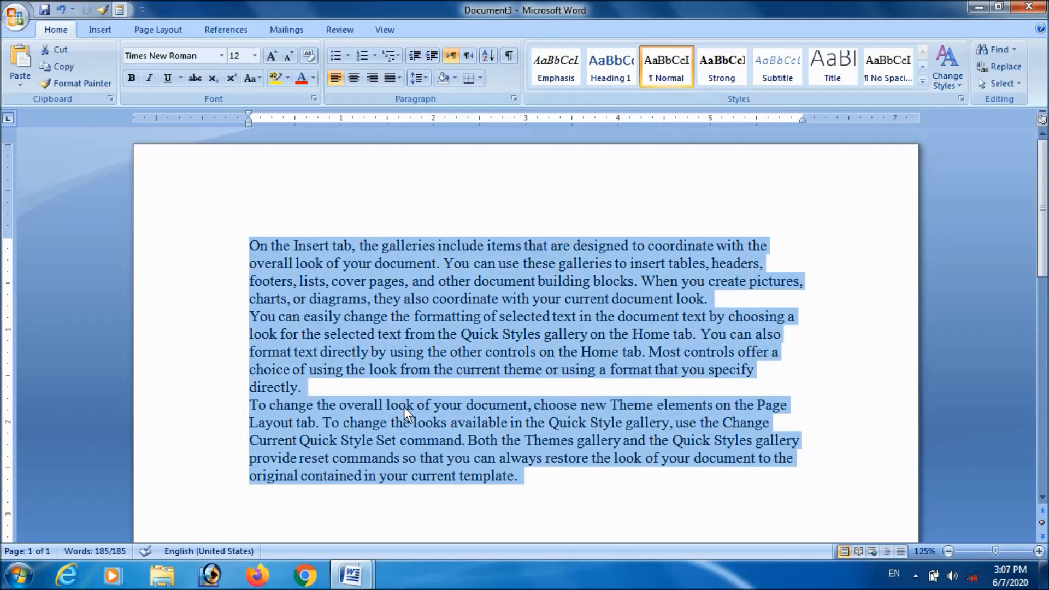
# From the end of the last paragraph, select upwards one paragraph at a time to the beginning of the text
pyautogui.click(527, 480)
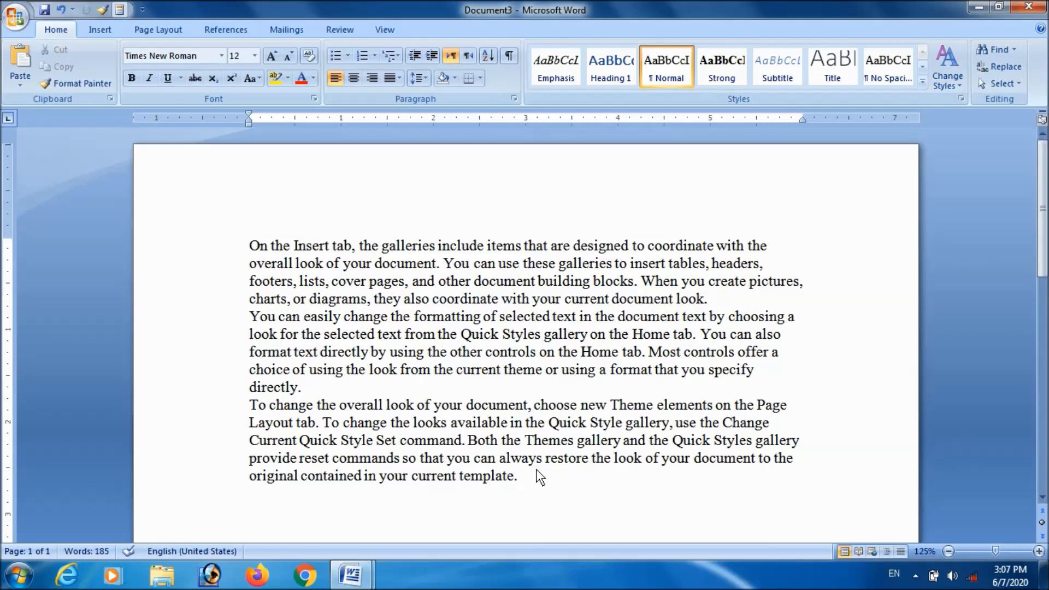
pyautogui.hotkey('ctrl', 'shift', 'Up')
pyautogui.hotkey('ctrl', 'shift', 'Up')
pyautogui.hotkey('ctrl', 'shift', 'Up')
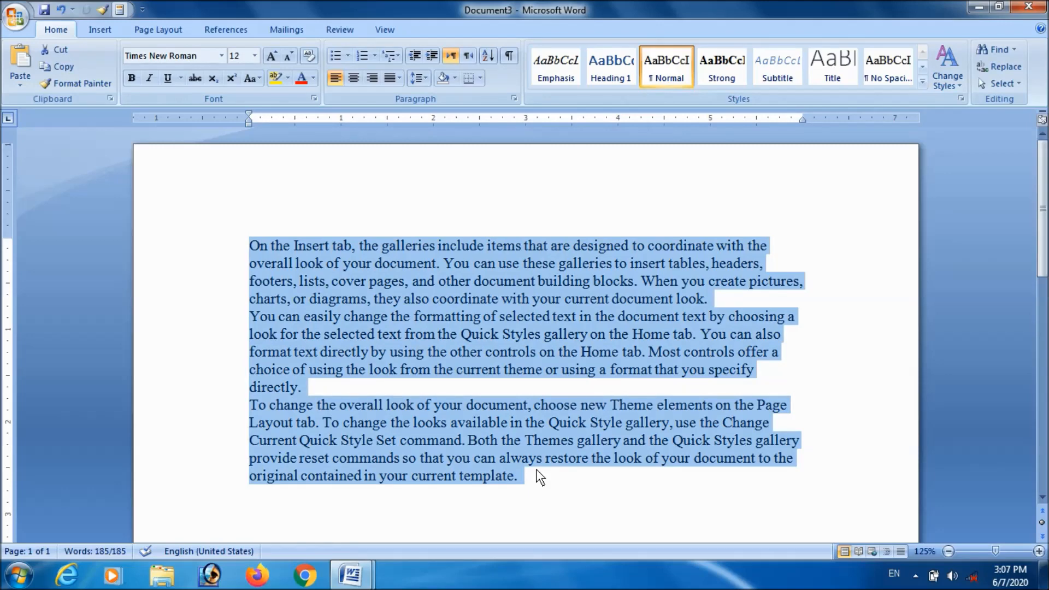
# Jump to the last editing location, add "Last working" at the end of the second paragraph, and return to the text's start
pyautogui.hotkey('shift', 'F5')
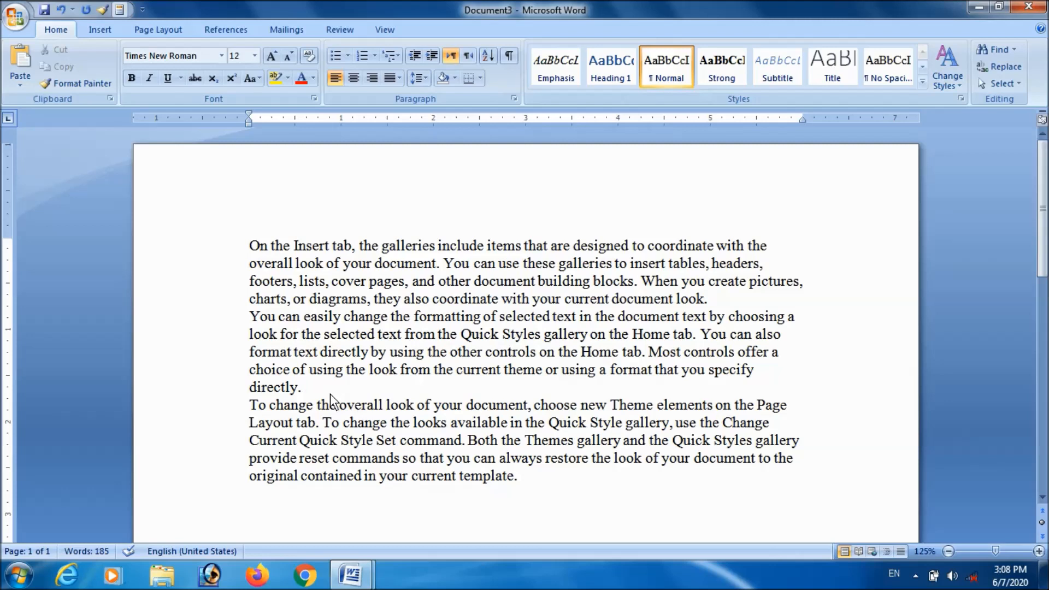
pyautogui.write('Last working')
pyautogui.click(248, 246)
# Delete "ate." from the end of the last paragraph backwards, one character at a time
pyautogui.click(528, 480)
pyautogui.press('BackSpace')
pyautogui.press('BackSpace')
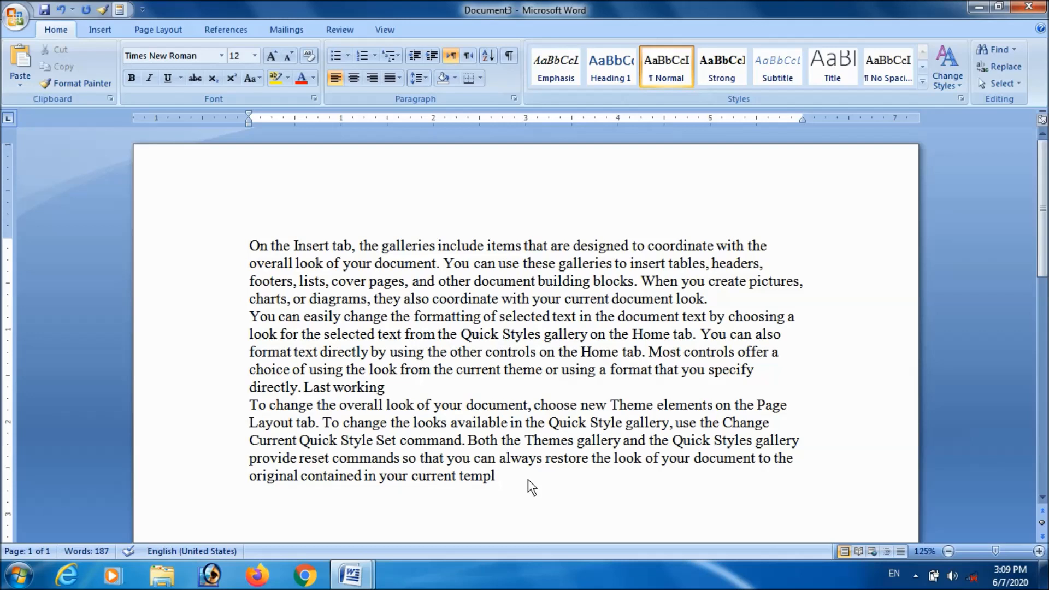
# Delete backwards word by word in the last line until only "original" is left
pyautogui.hotkey('ctrl', 'BackSpace')
pyautogui.hotkey('ctrl', 'BackSpace')
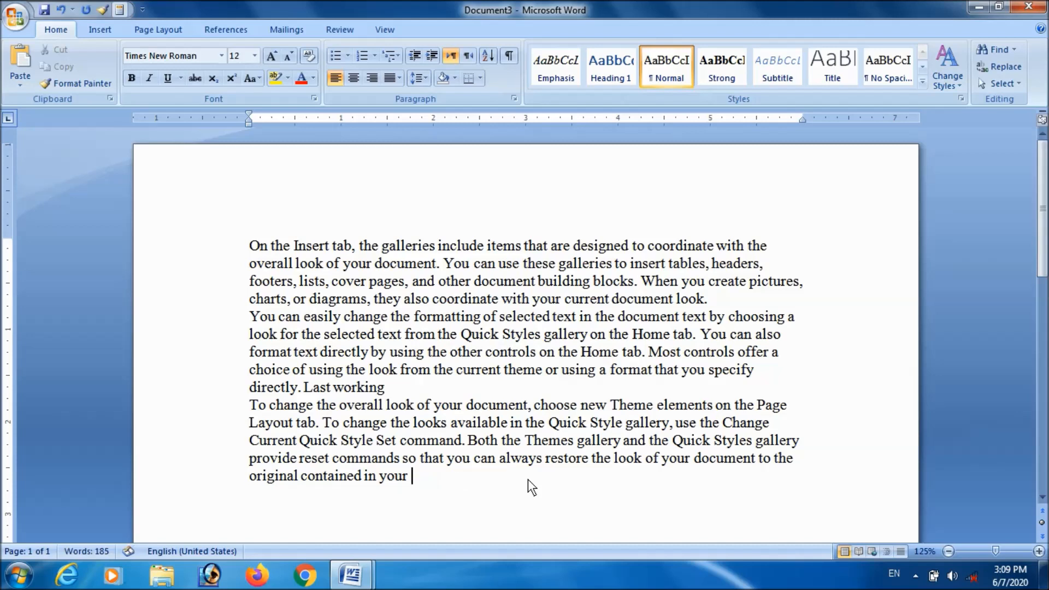
pyautogui.hotkey('ctrl', 'BackSpace')
pyautogui.hotkey('ctrl', 'BackSpace')
pyautogui.hotkey('ctrl', 'BackSpace')
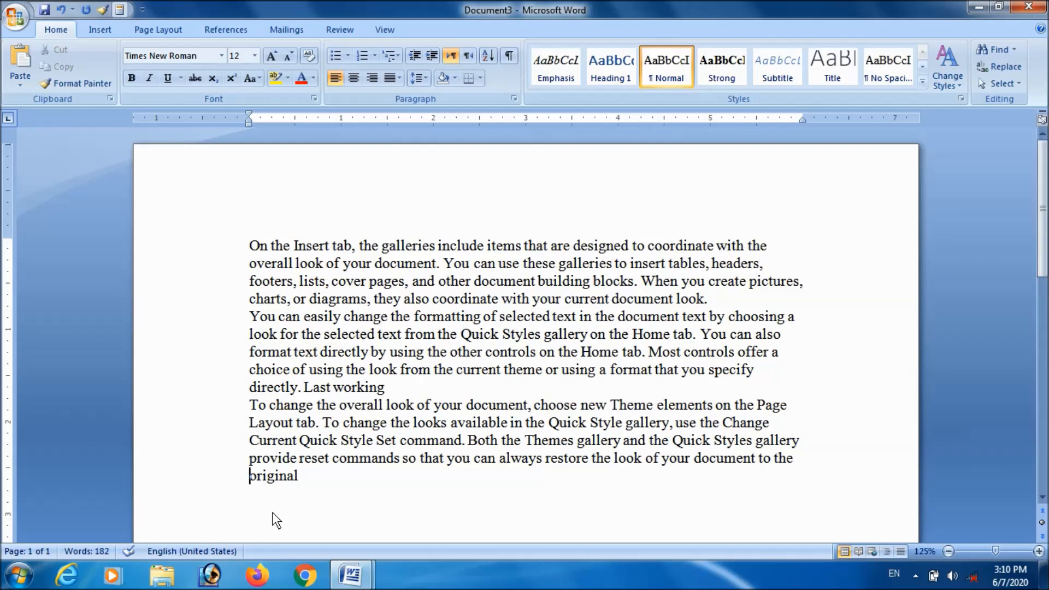
# Delete "original" forwards from its start, removing "ori" character by character and the rest as a whole word
pyautogui.press('Delete')
pyautogui.press('Delete')
pyautogui.press('Delete')
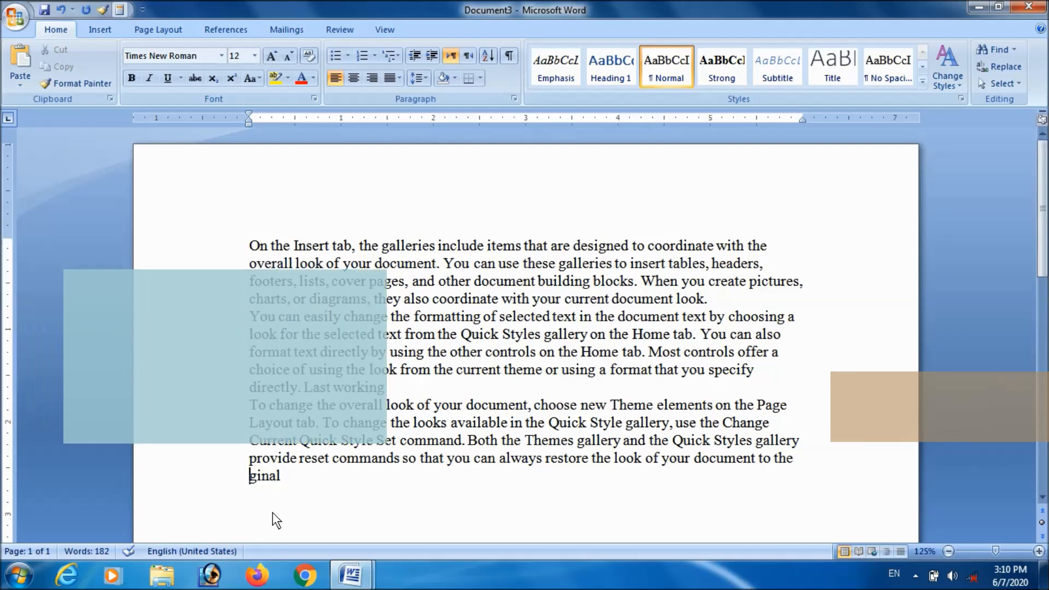
pyautogui.hotkey('ctrl', 'Delete')
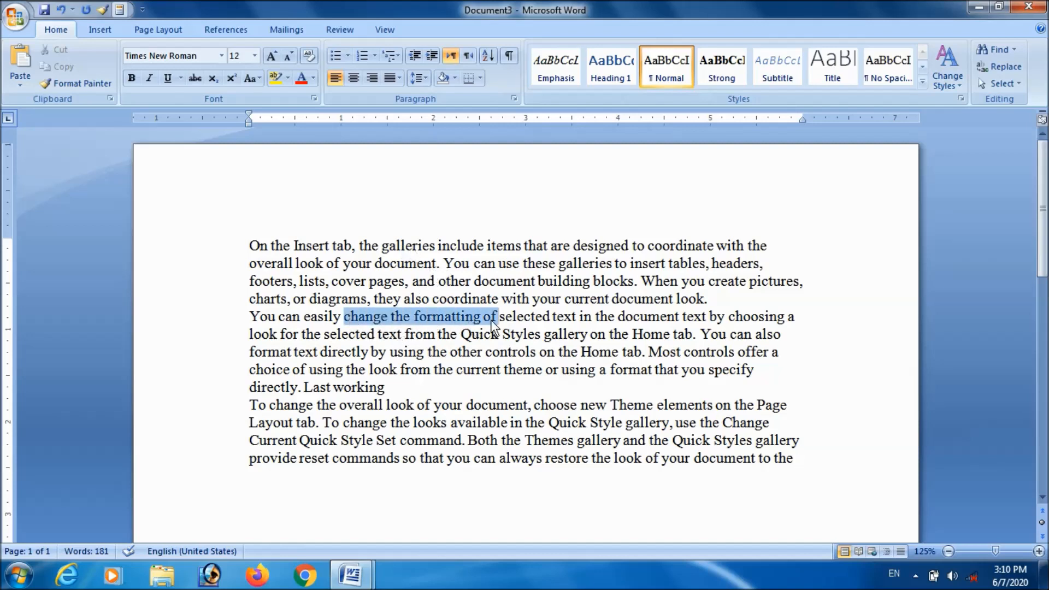
# Cut "change the formatting of selected" from the second paragraph and "commands so that you can" from the last paragraph to the Spike
pyautogui.moveTo(533, 319); pyautogui.dragTo(533, 320)
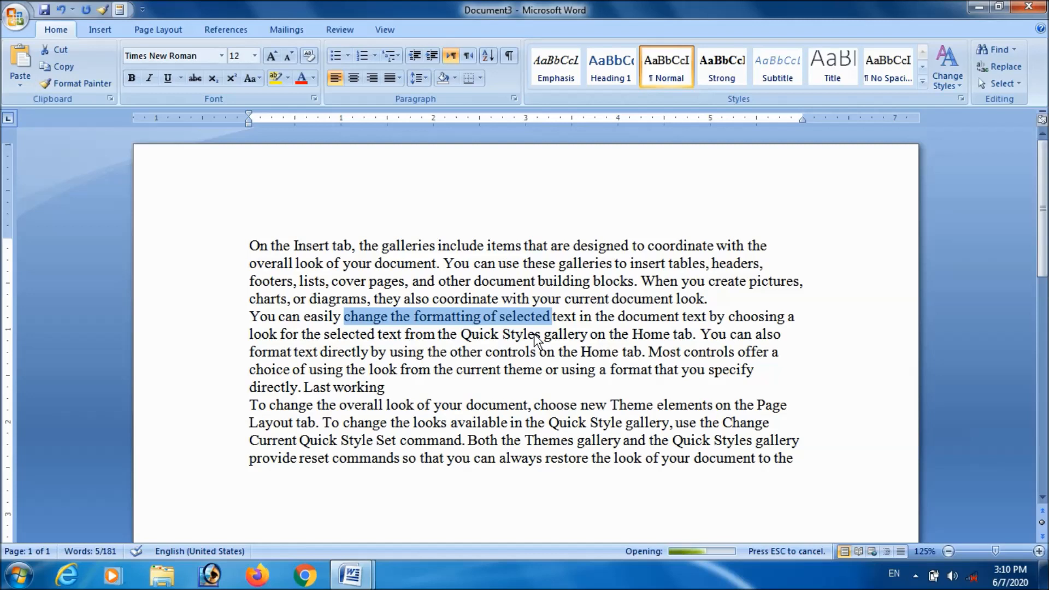
pyautogui.press('Delete')
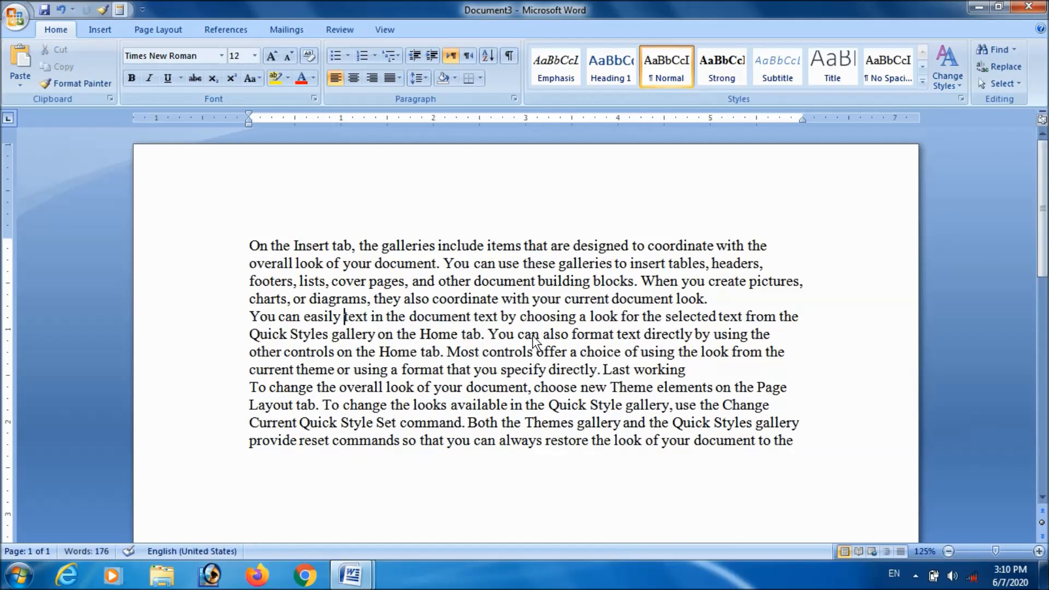
pyautogui.moveTo(339, 441); pyautogui.dragTo(496, 443)
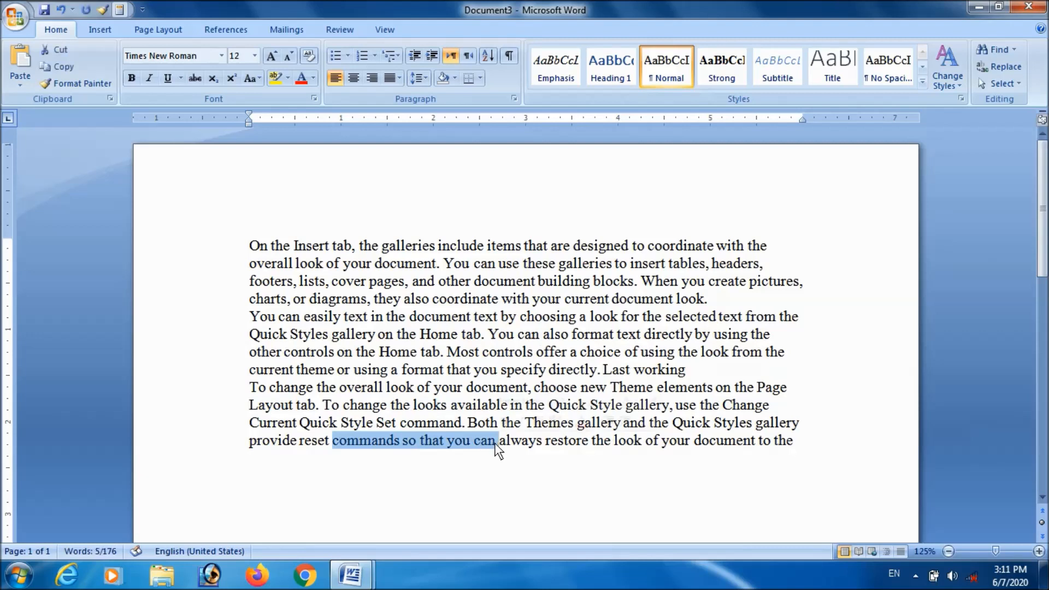
pyautogui.press('Delete')
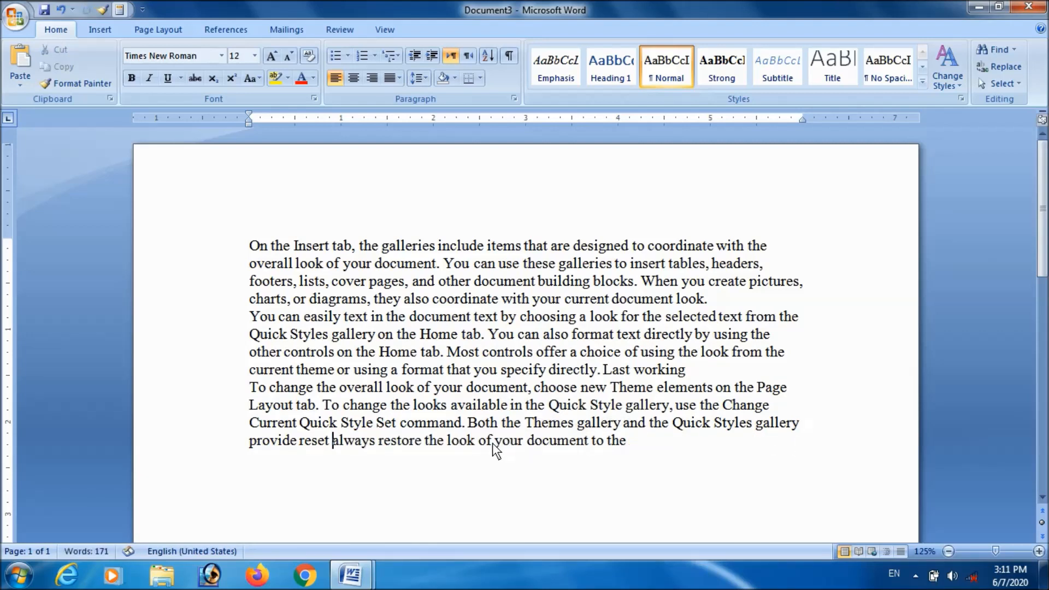
# Paste the Spike contents on a new line below the last paragraph
pyautogui.click(651, 452)
pyautogui.press('Return')
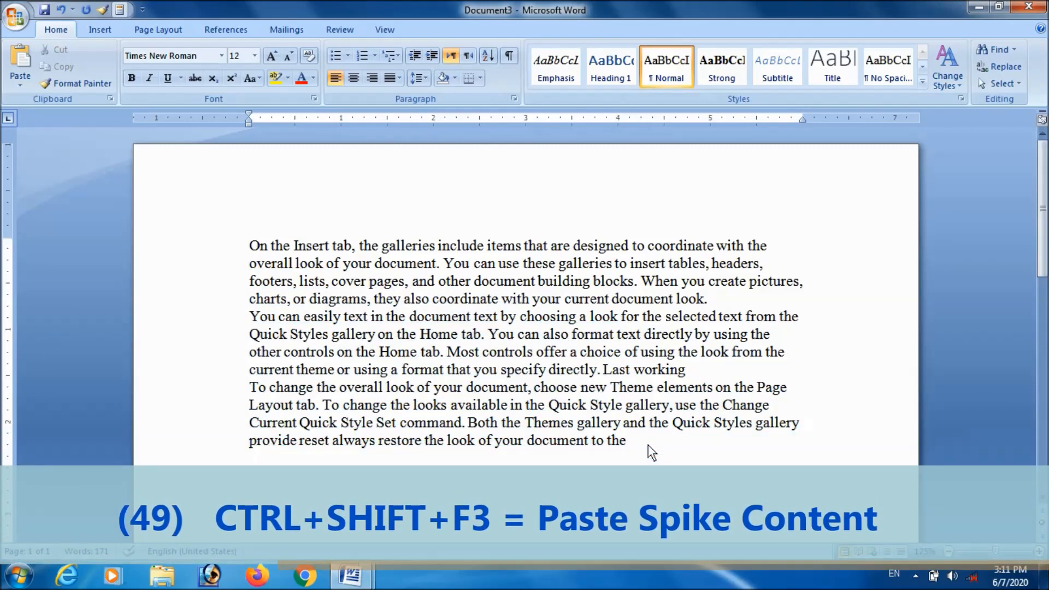
pyautogui.hotkey('ctrl', 'shift', 'F3')
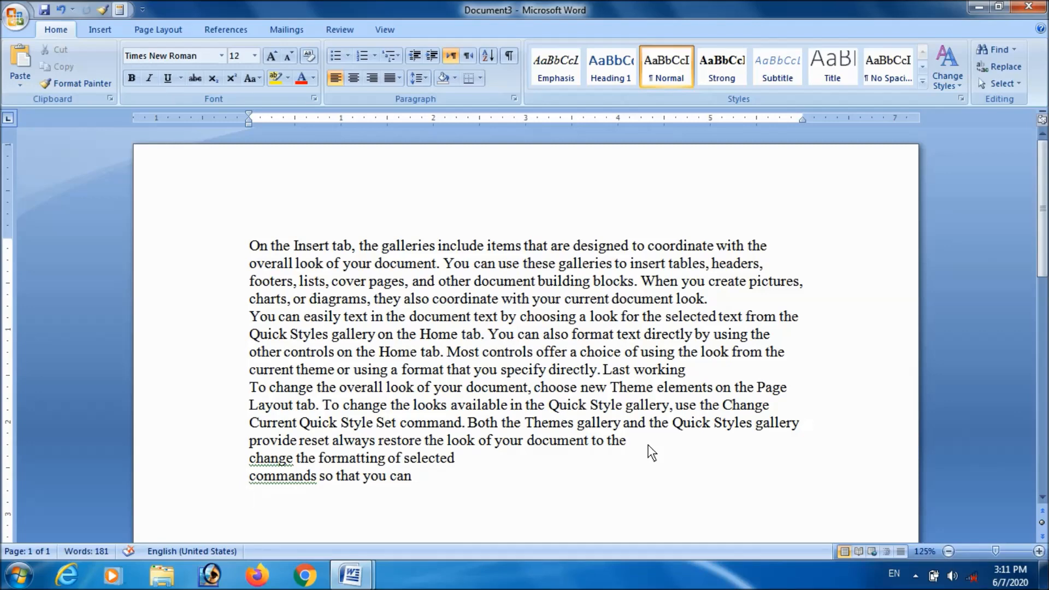
# Enter mango, orange and apple on three separate lines below the pasted text
pyautogui.scroll(-2, 283, 401)
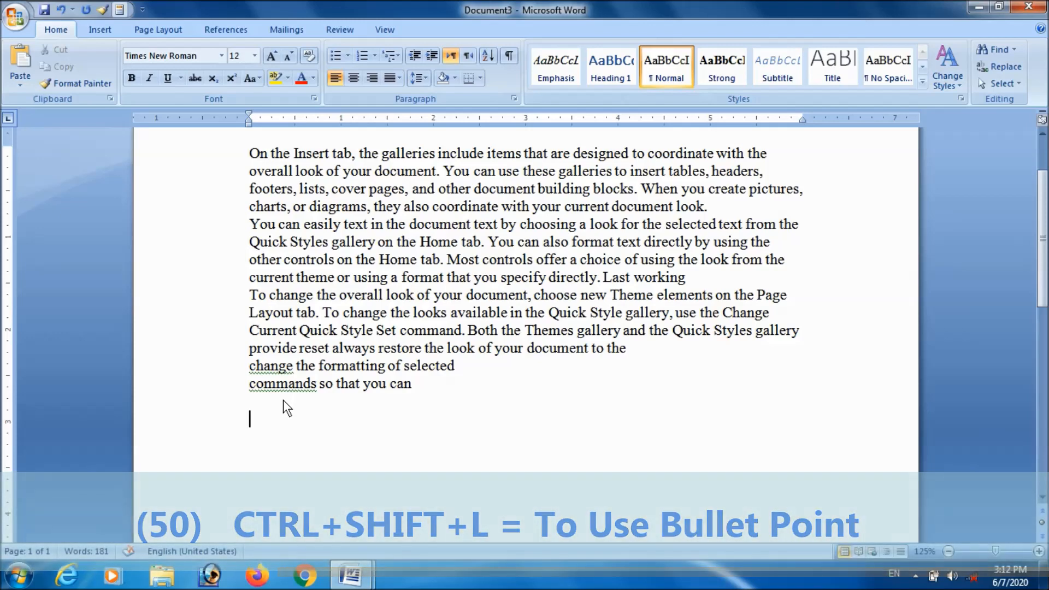
pyautogui.write('mango')
pyautogui.press('Return')
pyautogui.write('orange')
pyautogui.press('Return')
pyautogui.write('apple')
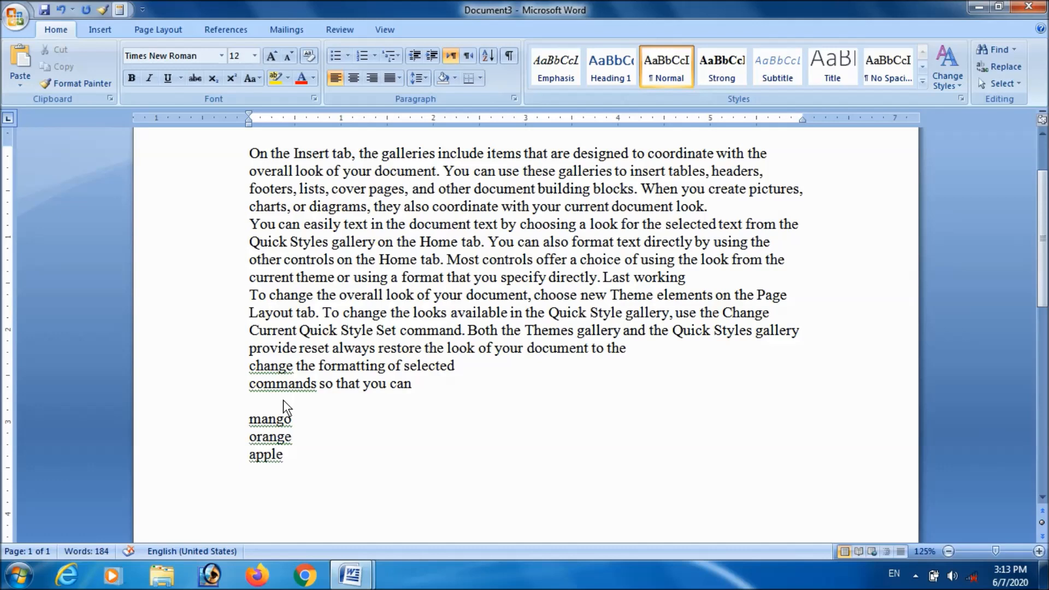
# Format the three fruit lines as a bulleted list and change their case so each word starts with a capital
pyautogui.moveTo(290, 461); pyautogui.dragTo(253, 424)
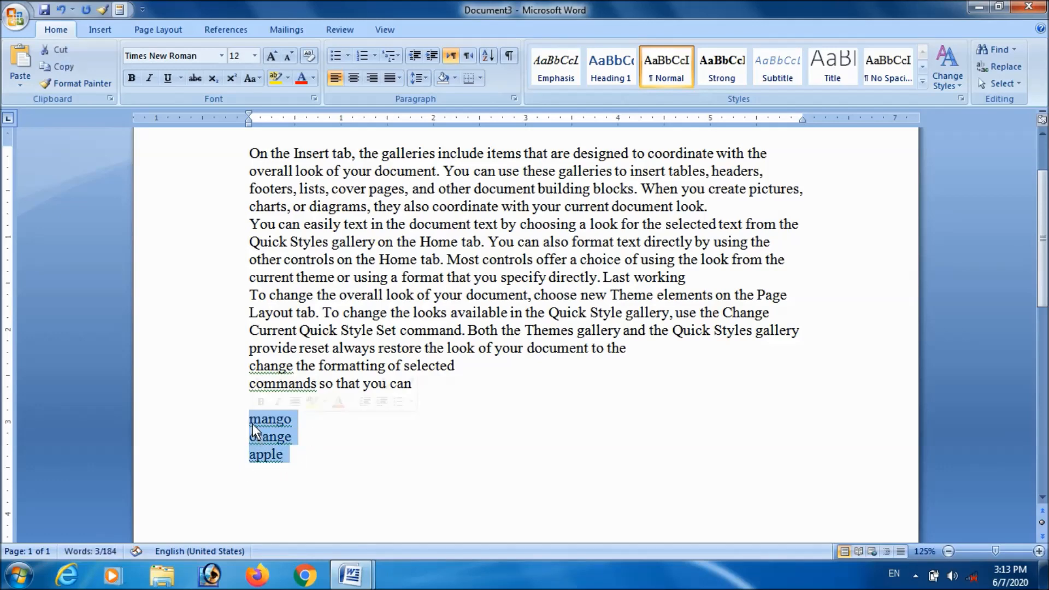
pyautogui.hotkey('ctrl', 'shift', 'l')
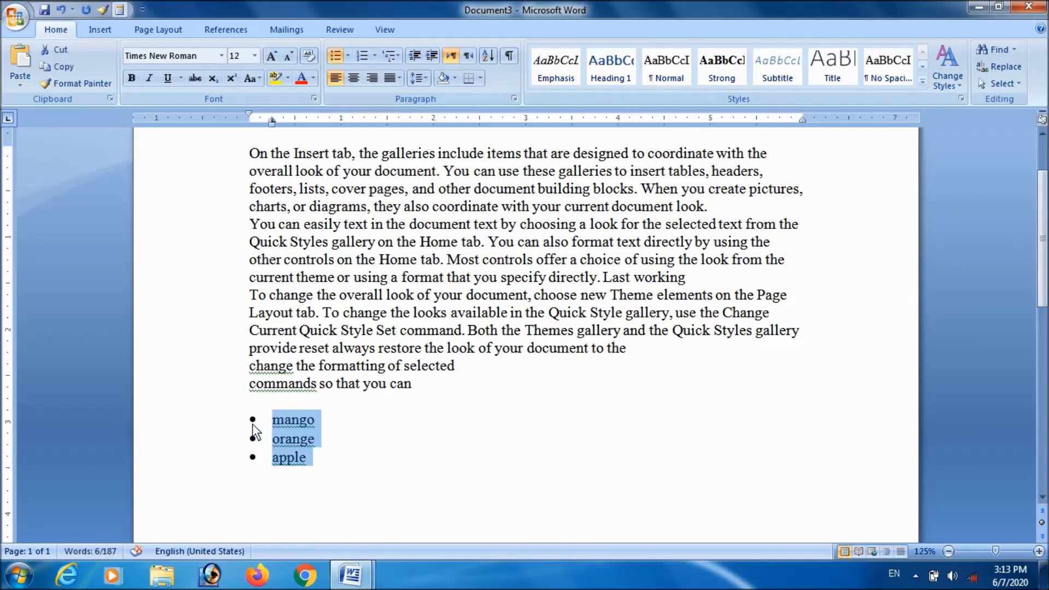
pyautogui.hotkey('shift', 'F3')
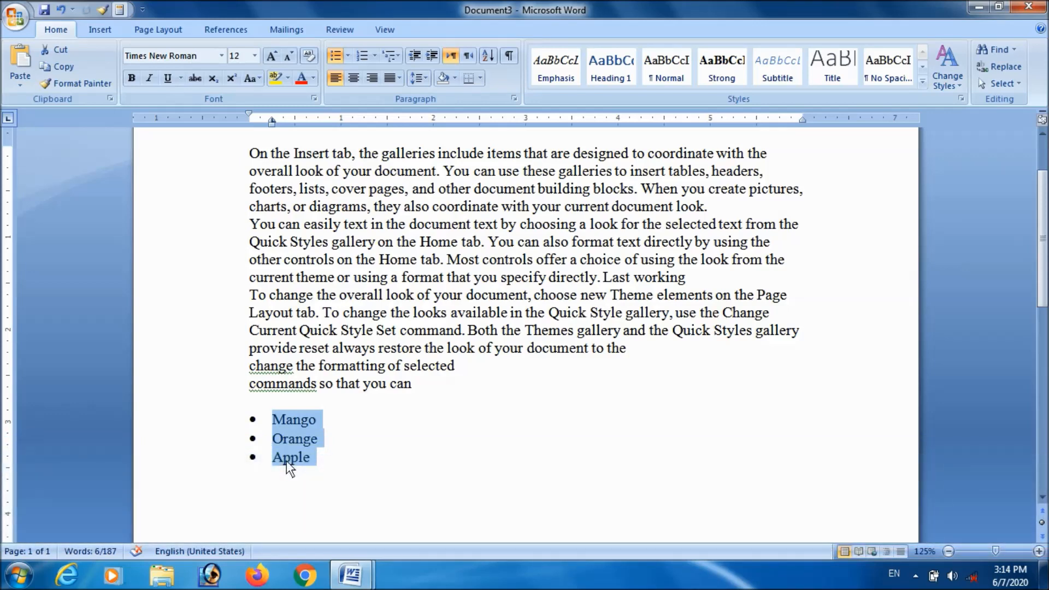
# Open the Font dialog for the selected fruit list, cancel it, and open it again with the other font command
pyautogui.hotkey('ctrl', 'shift', 'p')
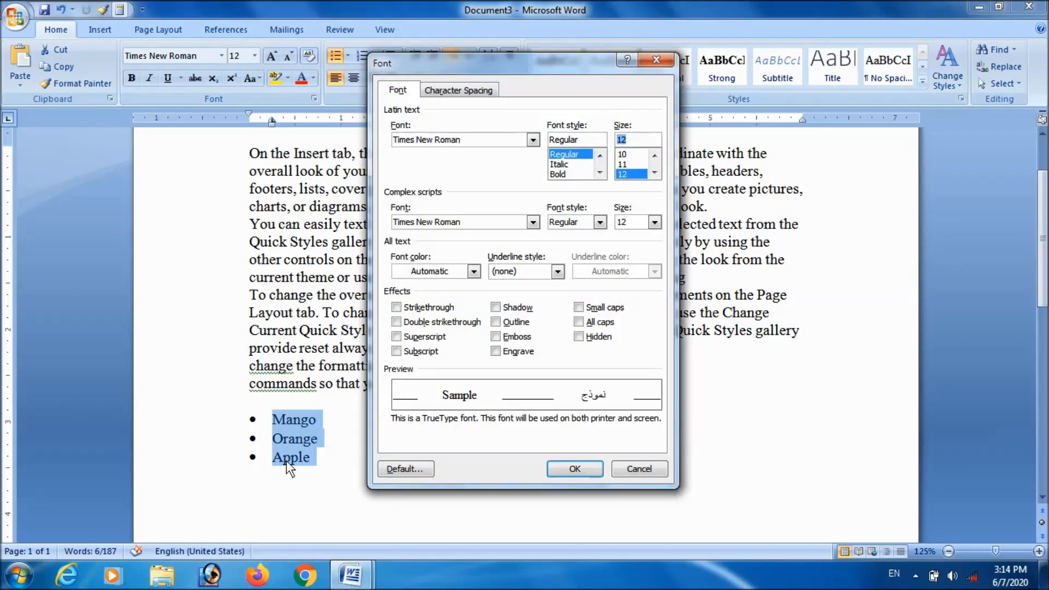
pyautogui.press('Escape')
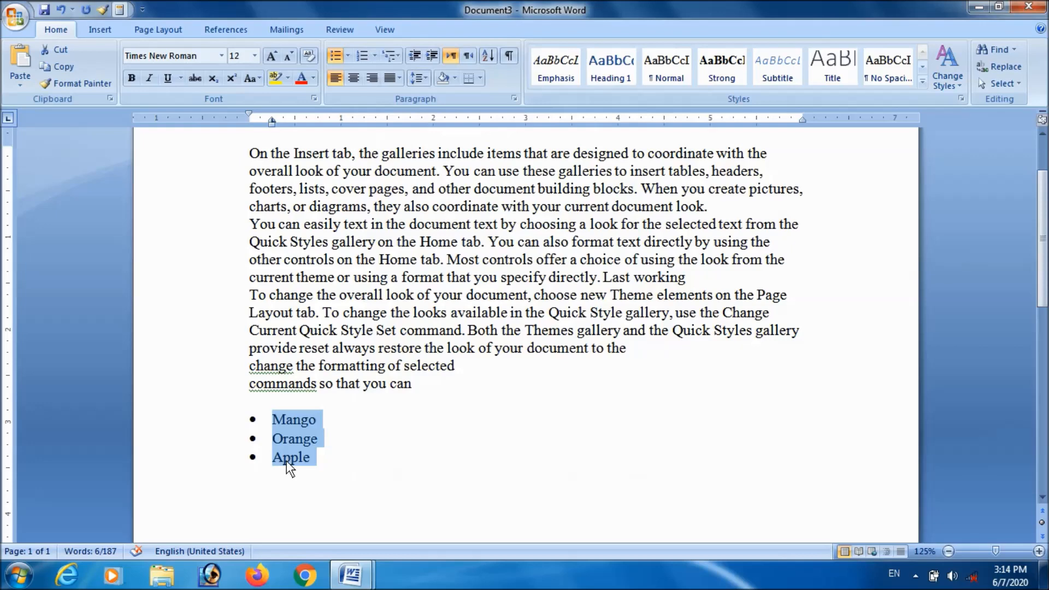
pyautogui.hotkey('ctrl', 'd')
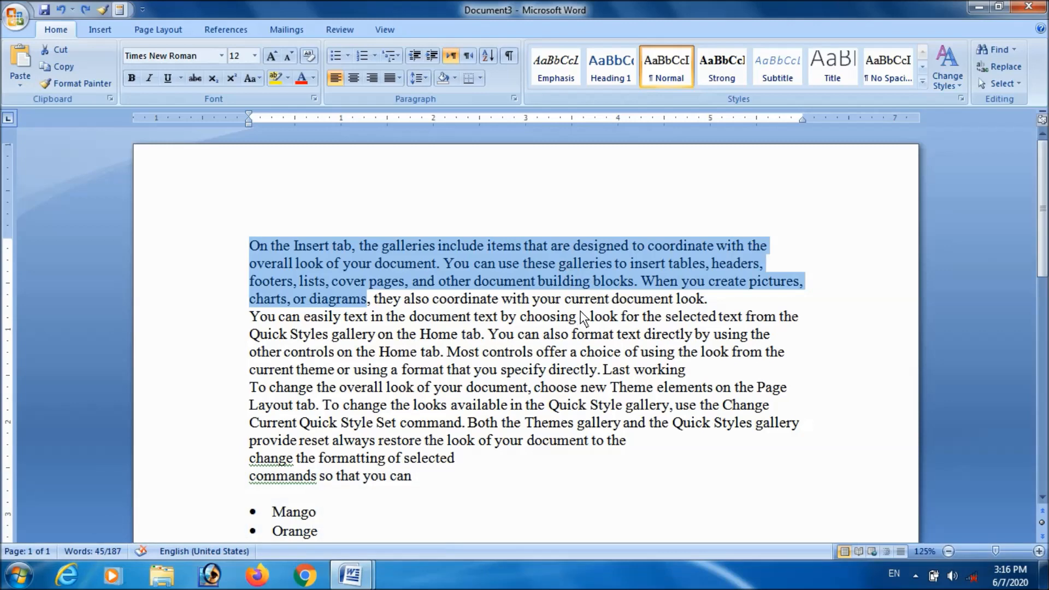
# Set the first paragraph's line spacing to double, back to single, and finally to 1.5 lines
pyautogui.hotkey('ctrl', '2')
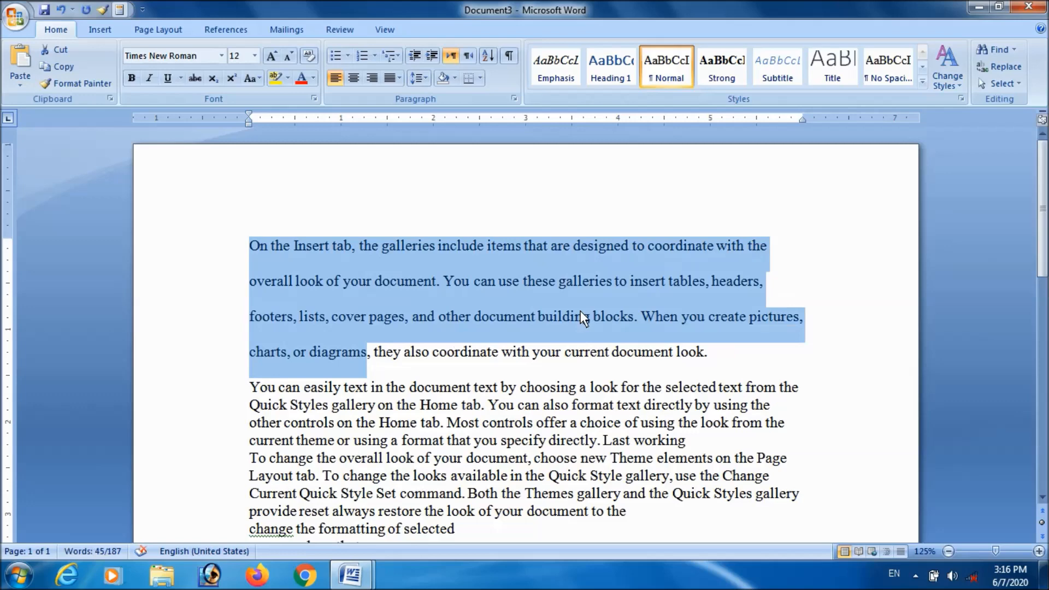
pyautogui.hotkey('ctrl', '1')
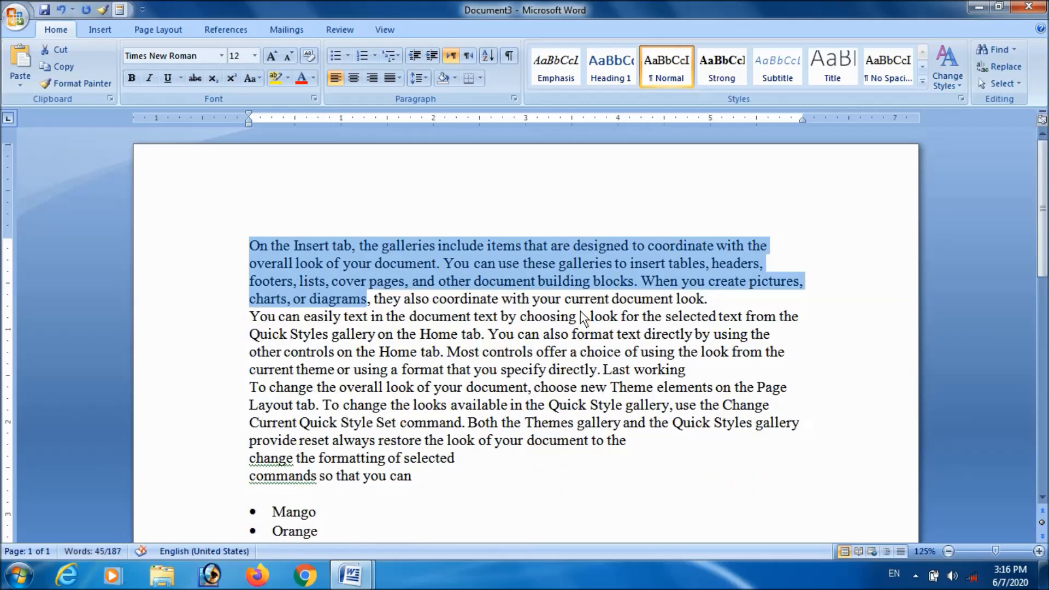
pyautogui.hotkey('ctrl', '5')
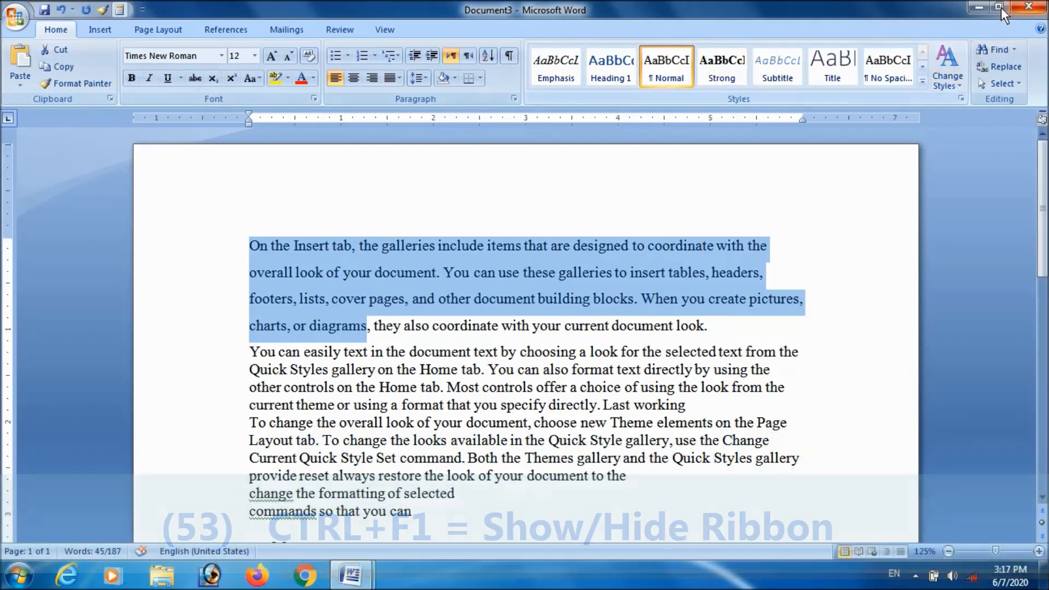
# Clear the selection in the first paragraph and hide the ribbon
pyautogui.click(670, 327)
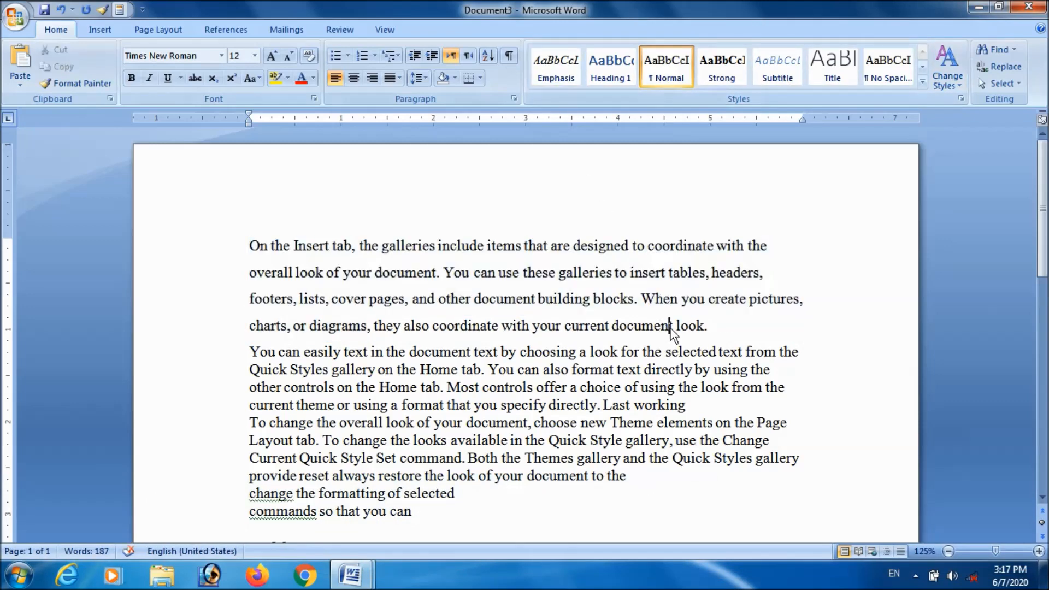
pyautogui.hotkey('ctrl', 'F1')
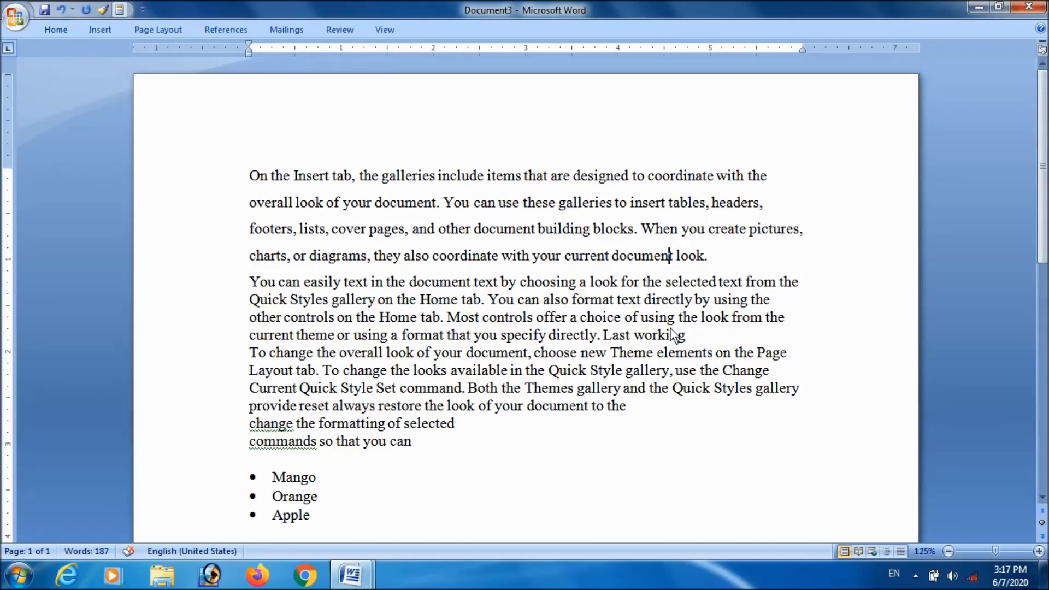
# Show the ribbon again
pyautogui.hotkey('ctrl', 'F1')
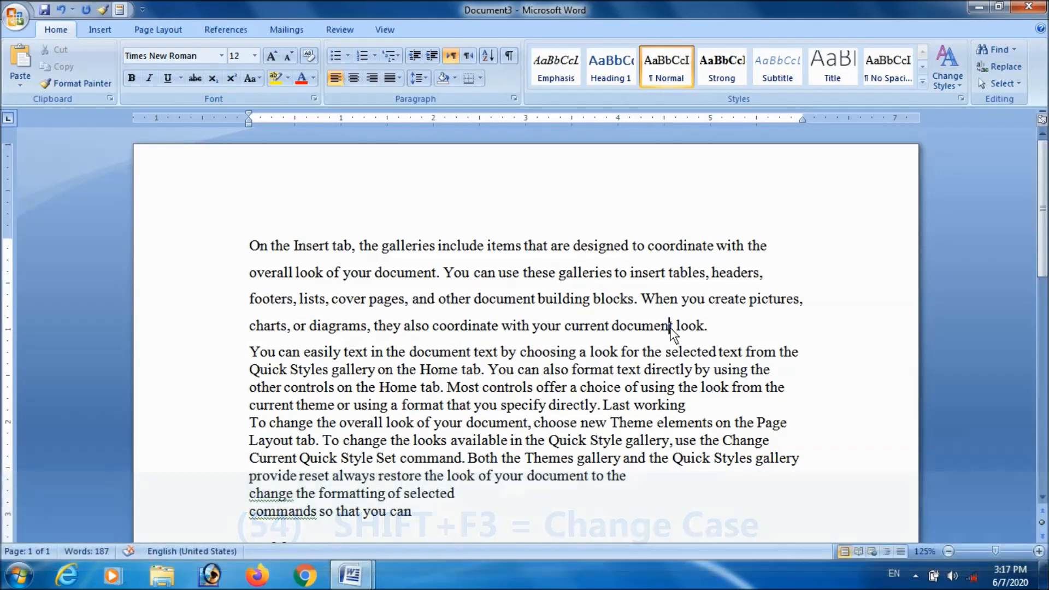
# Cycle the case of the first paragraph's first line through uppercase, lowercase and capitalized words, ending with each word capitalized
pyautogui.scroll(-3, 673, 327)
pyautogui.scroll(2, 497, 370)
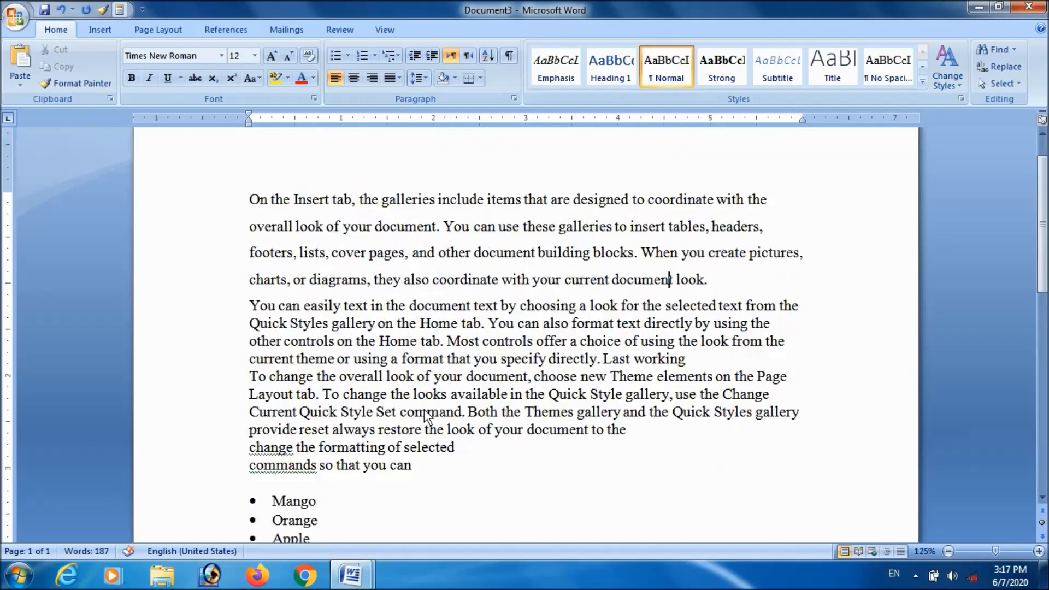
pyautogui.moveTo(250, 199); pyautogui.dragTo(752, 204)
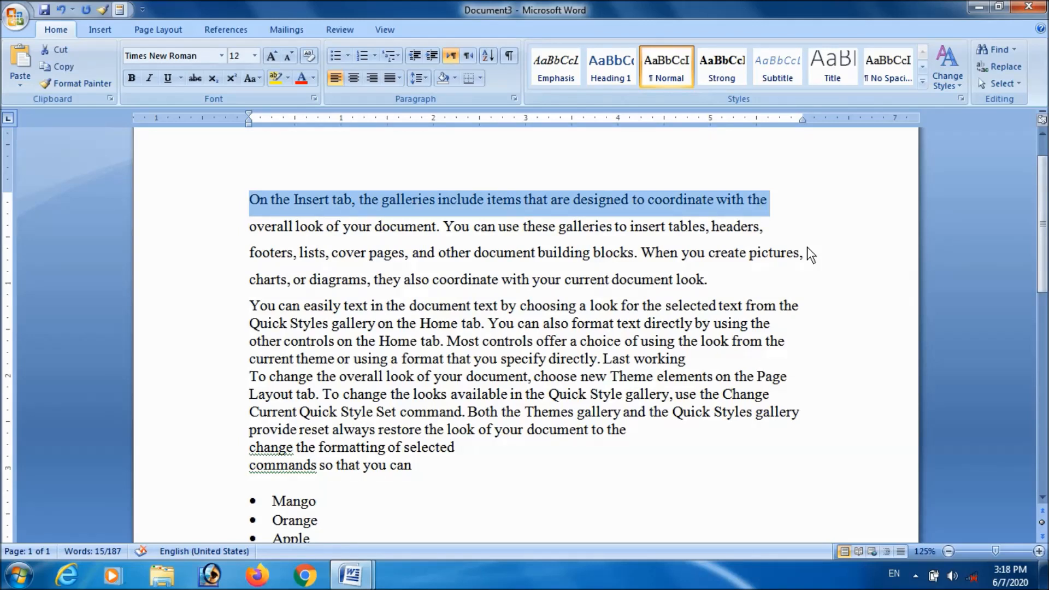
pyautogui.hotkey('shift', 'F3')
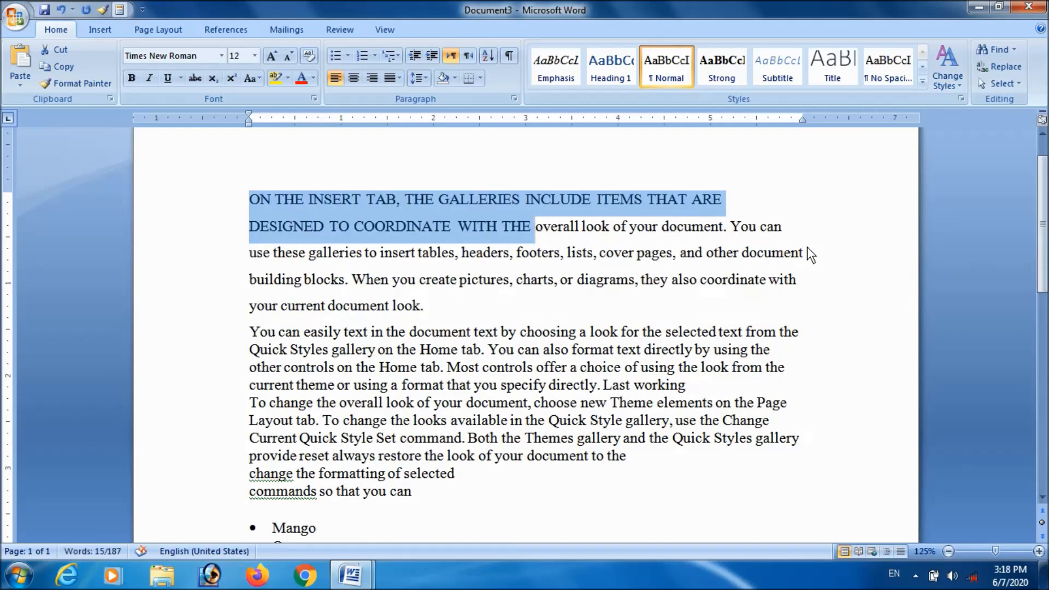
pyautogui.hotkey('shift', 'F3')
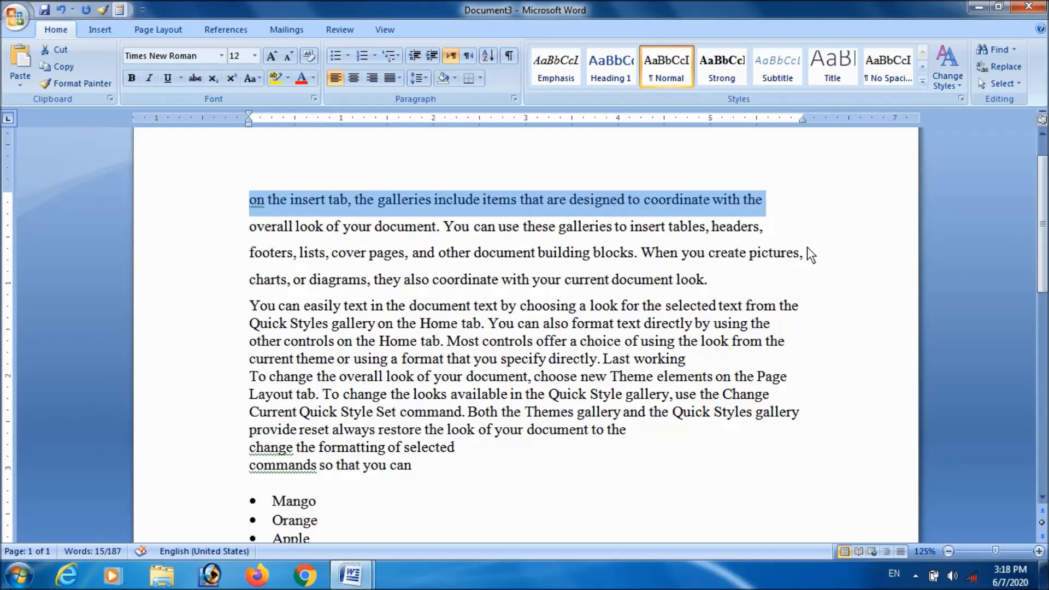
pyautogui.hotkey('shift', 'F3')
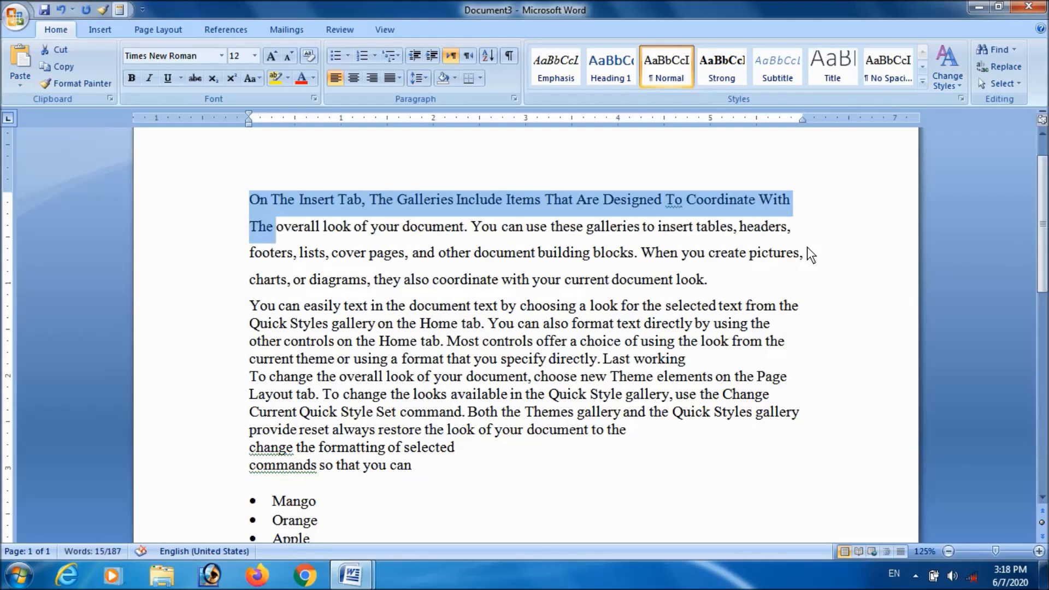
pyautogui.hotkey('shift', 'F3')
pyautogui.hotkey('shift', 'F3')
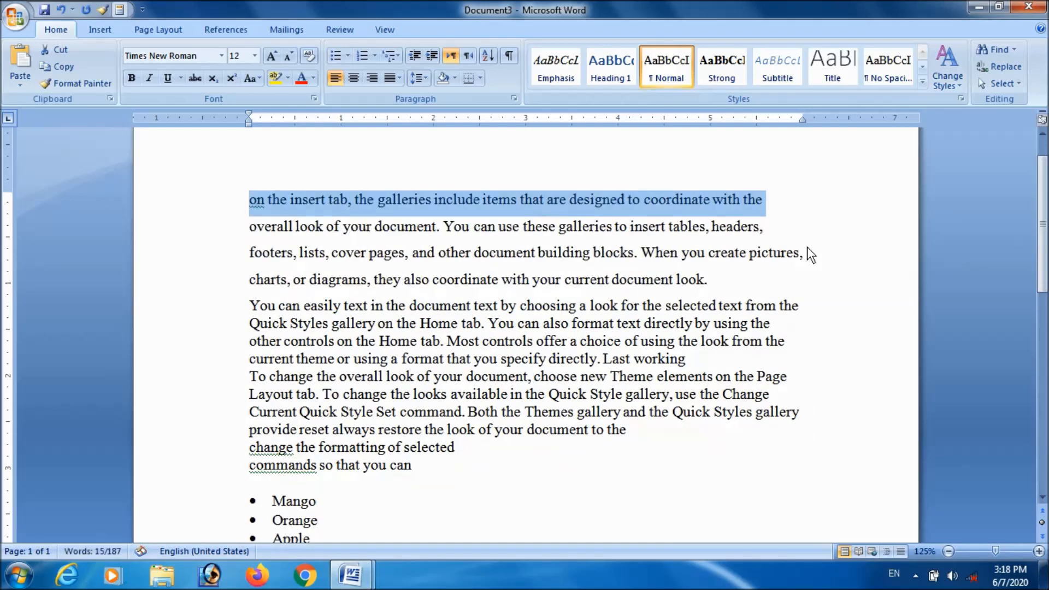
pyautogui.hotkey('shift', 'F3')
pyautogui.hotkey('shift', 'F3')
pyautogui.hotkey('shift', 'F3')
pyautogui.hotkey('shift', 'F3')
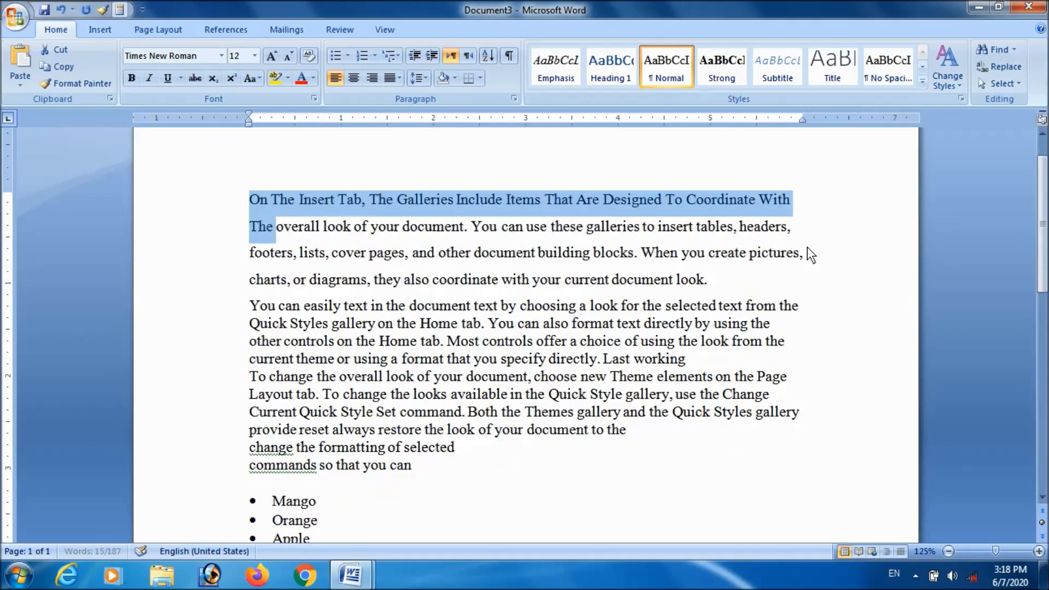
pyautogui.hotkey('shift', 'F3')
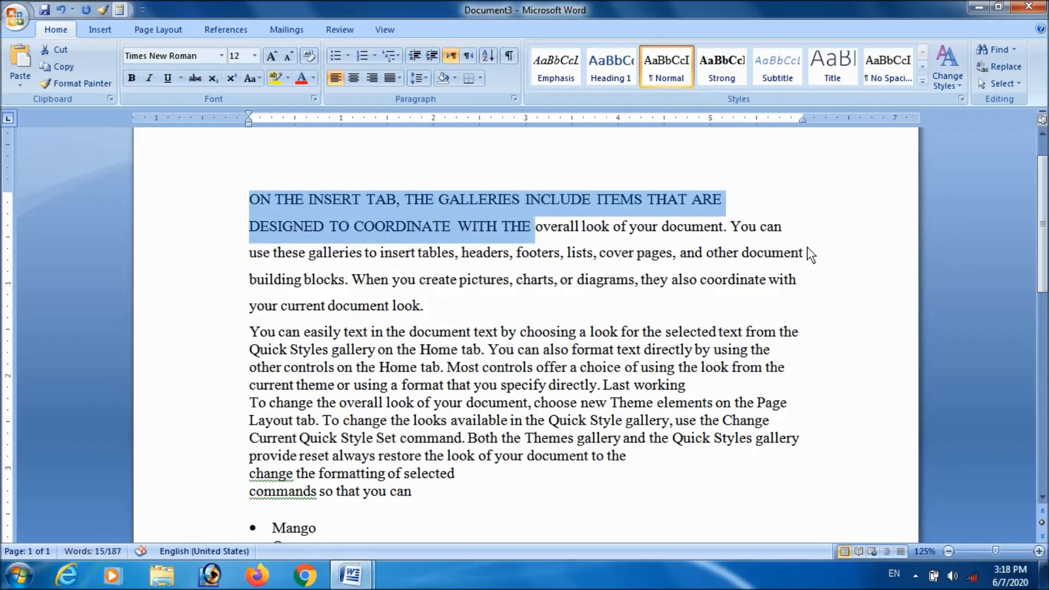
pyautogui.hotkey('shift', 'F3')
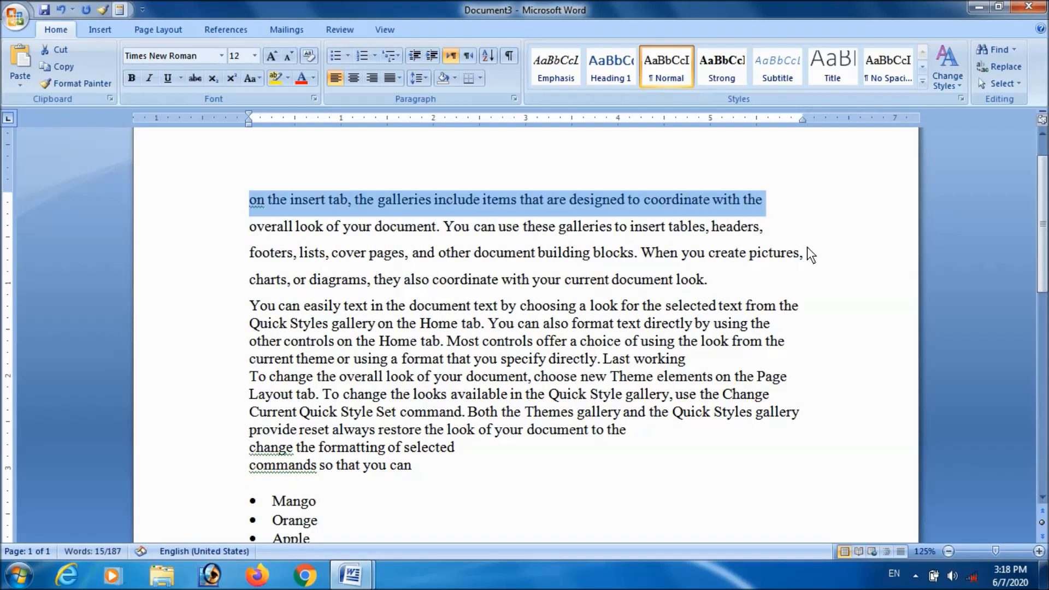
pyautogui.hotkey('shift', 'F3')
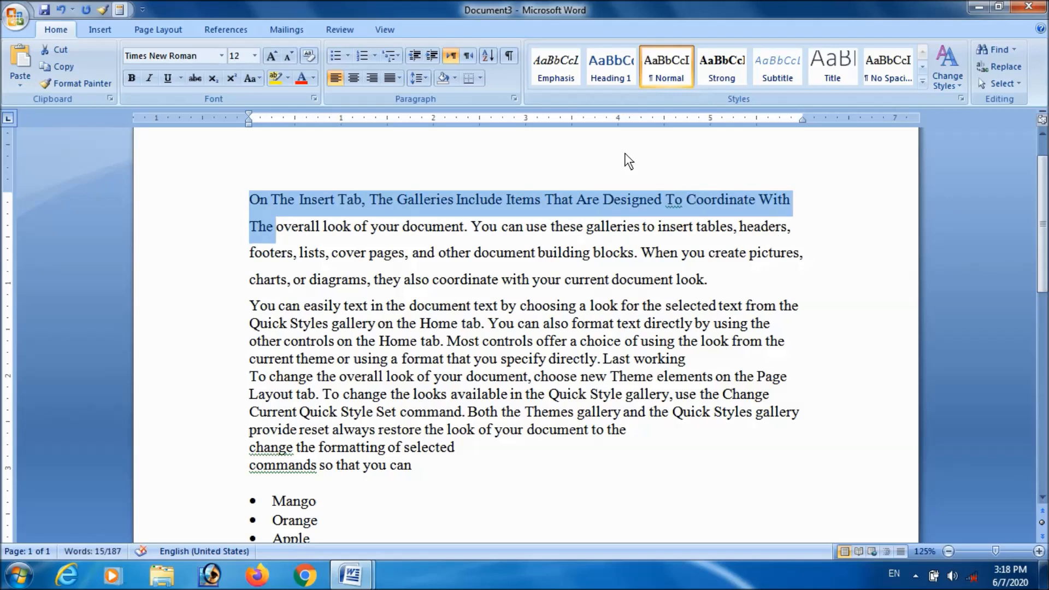
# View the Change Case options for the selected first line, close them, and cycle its case again back to capitalized words
pyautogui.click(259, 80)
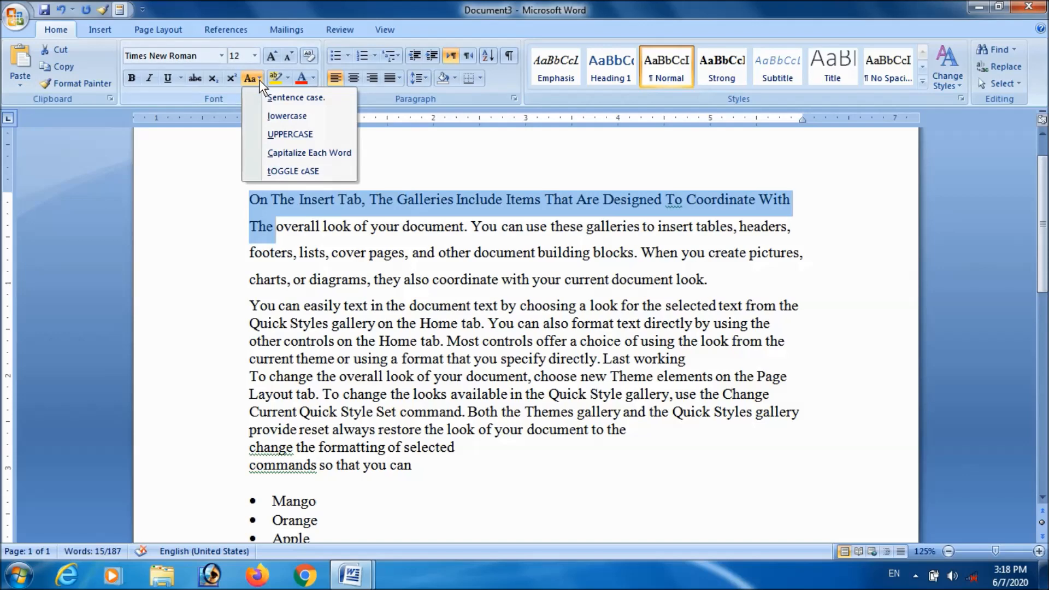
pyautogui.click(347, 208)
pyautogui.hotkey('shift', 'F3')
pyautogui.hotkey('shift', 'F3')
pyautogui.hotkey('shift', 'F3')
pyautogui.hotkey('shift', 'F3')
pyautogui.hotkey('shift', 'F3')
pyautogui.hotkey('shift', 'F3')
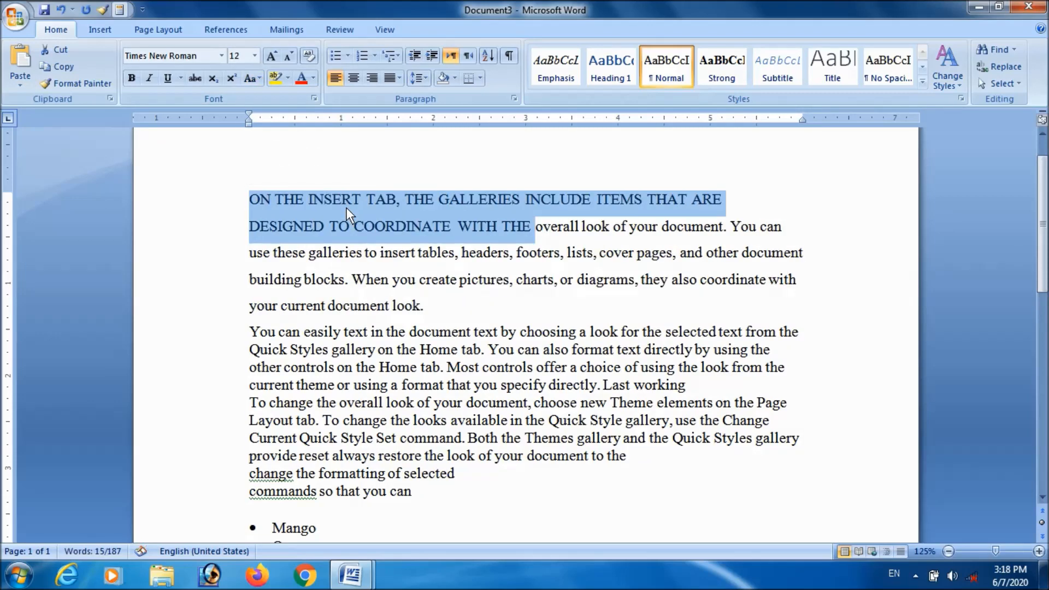
pyautogui.hotkey('shift', 'F3')
pyautogui.hotkey('shift', 'F3')
pyautogui.hotkey('shift', 'F3')
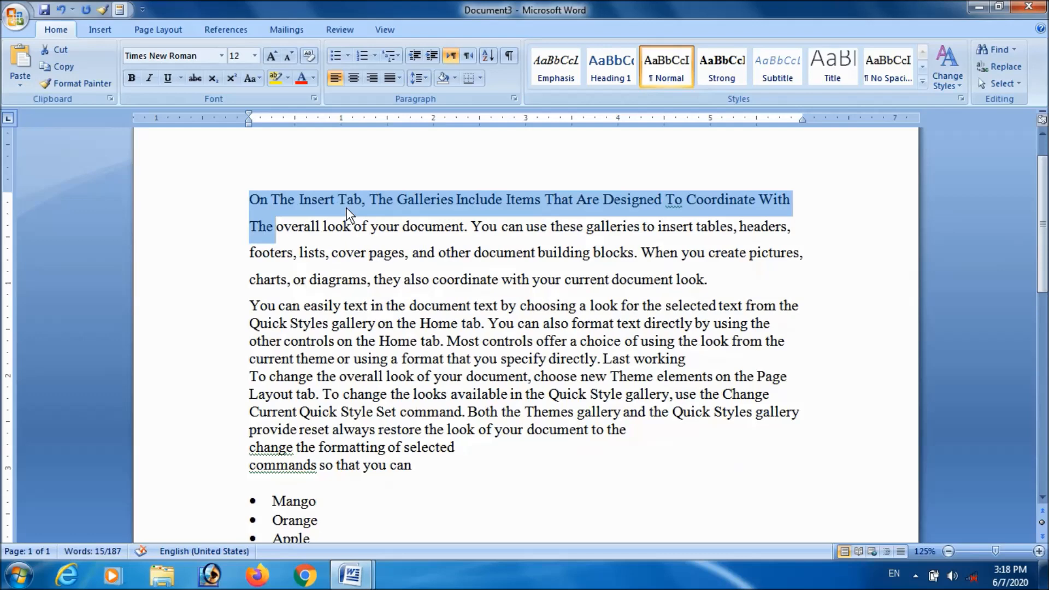
# Below the fruit list, insert the current date in 16-point text and the current time on the following line
pyautogui.scroll(-3, 410, 435)
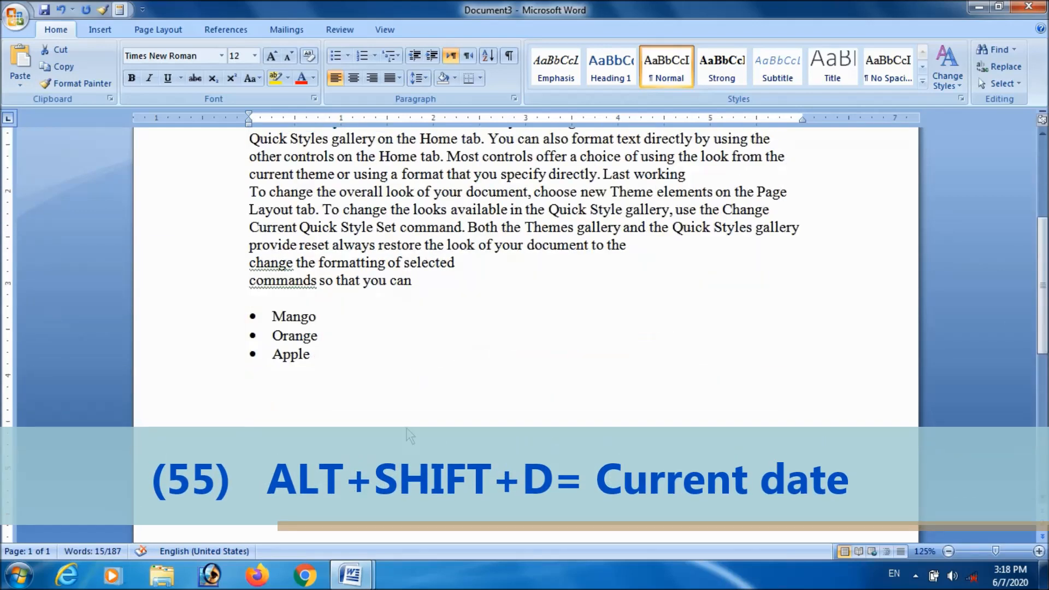
pyautogui.click(328, 400)
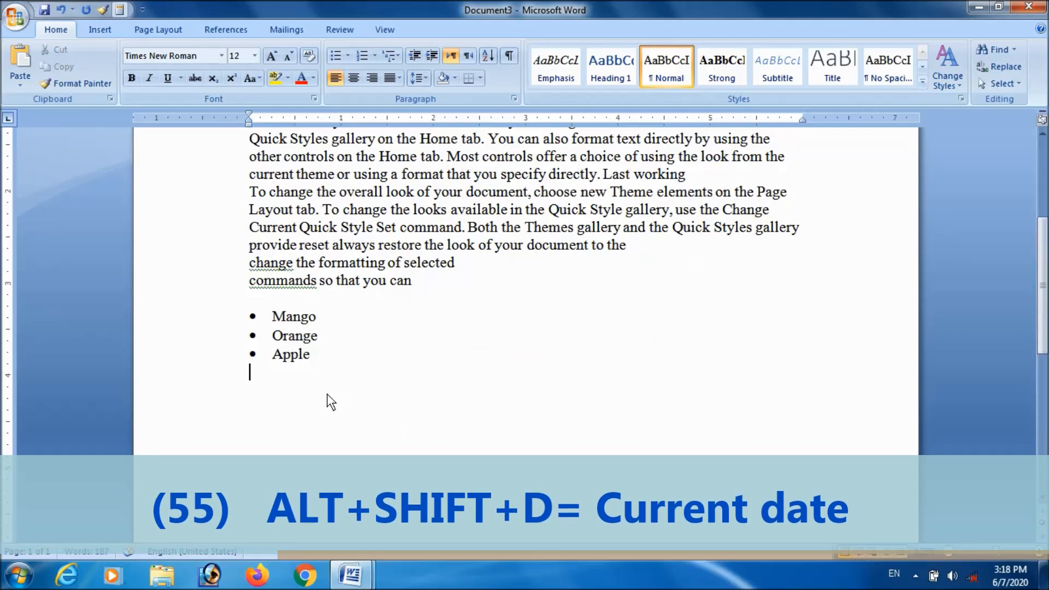
pyautogui.hotkey('ctrl', ']')
pyautogui.hotkey('ctrl', ']')
pyautogui.hotkey('ctrl', ']')
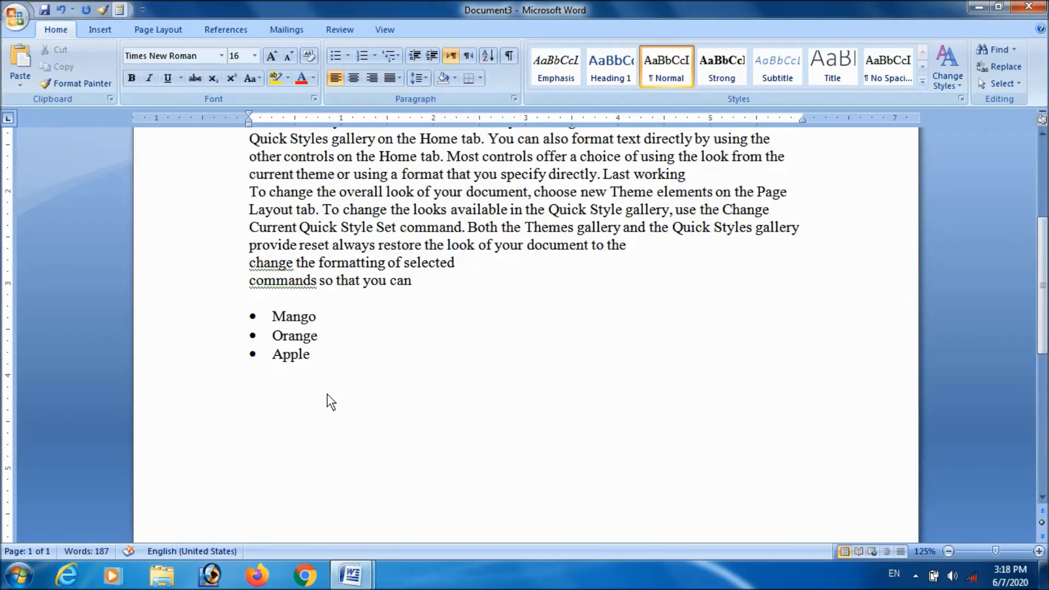
pyautogui.hotkey('alt', 'shift', 'd')
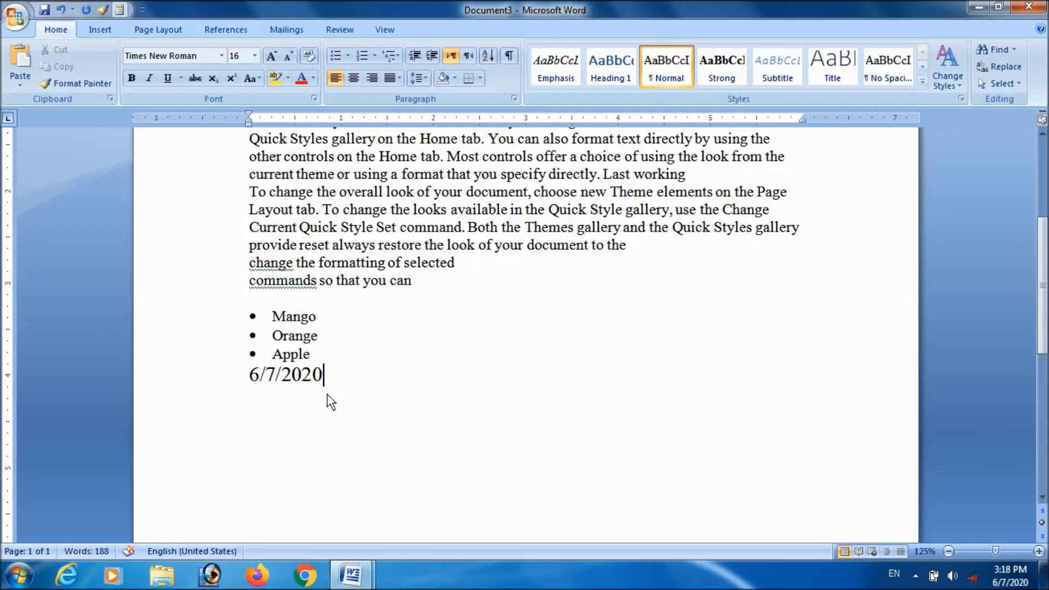
pyautogui.press('Return')
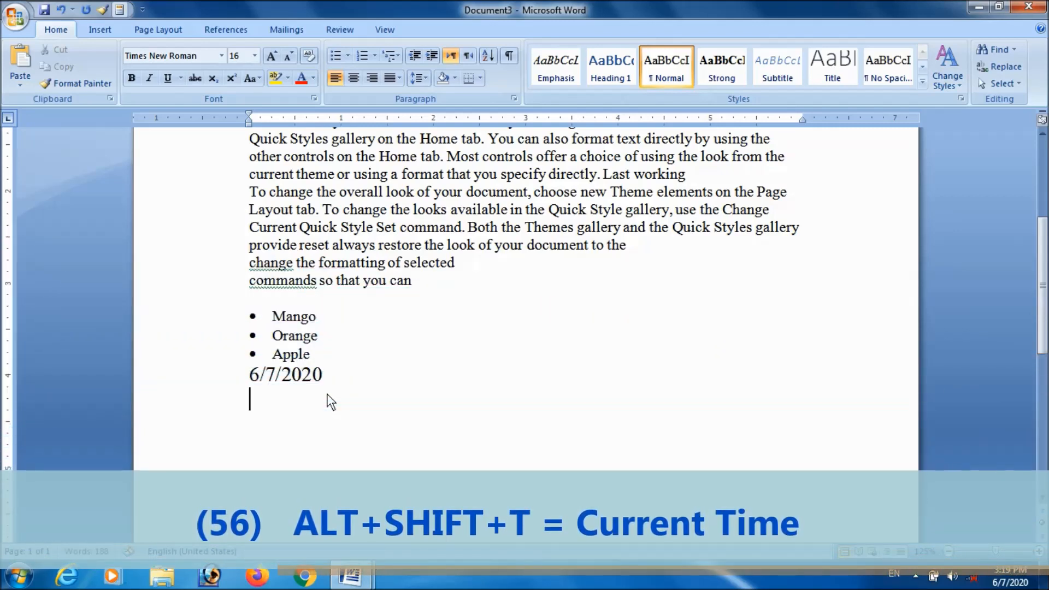
pyautogui.hotkey('alt', 'shift', 't')
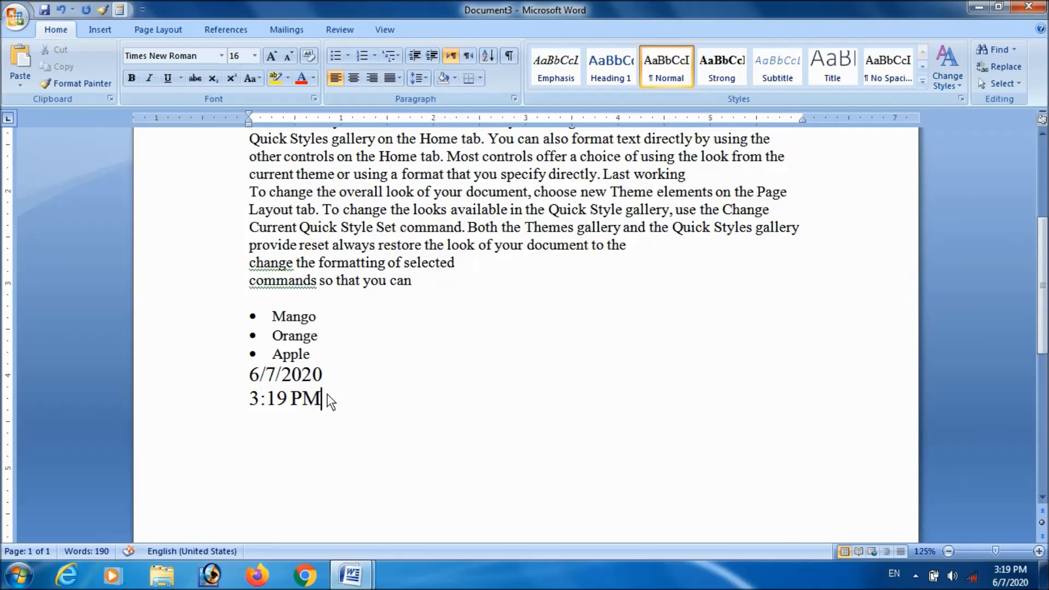
# Delete all of the document's content and set the font size to 28
pyautogui.hotkey('ctrl', 'a')
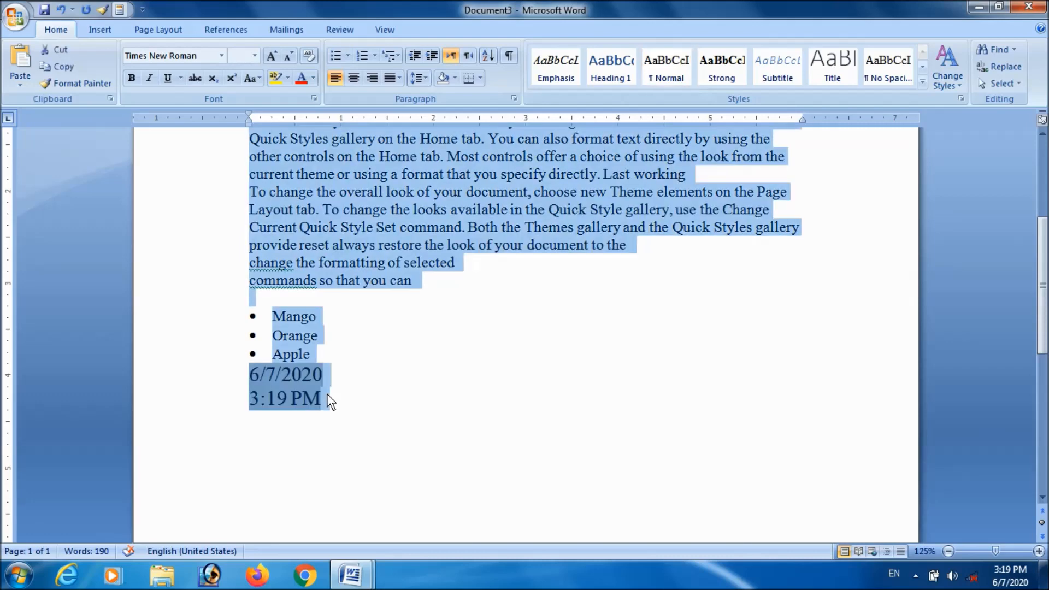
pyautogui.press('Delete')
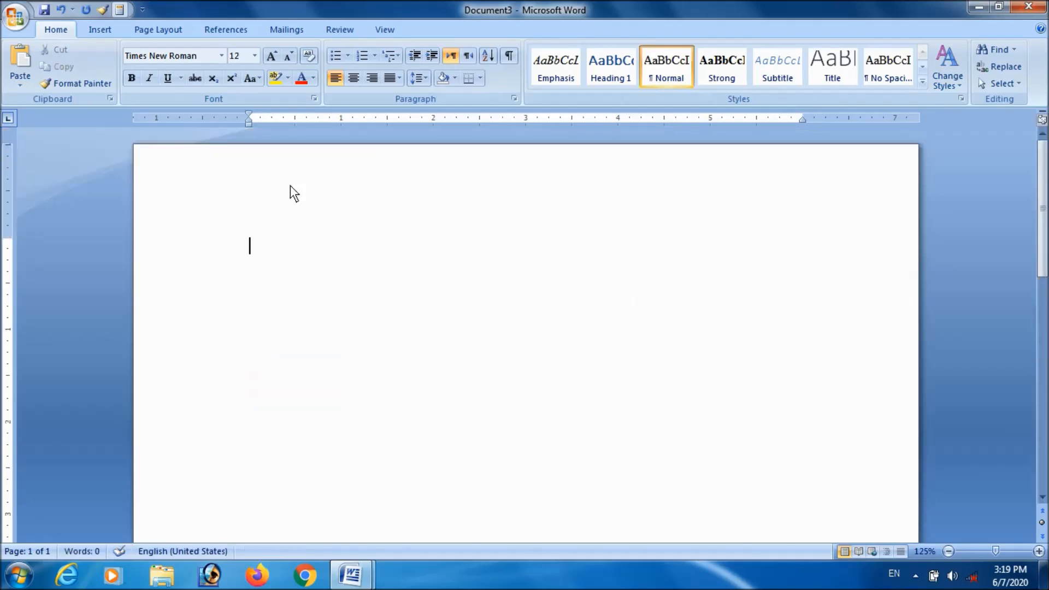
pyautogui.click(254, 56)
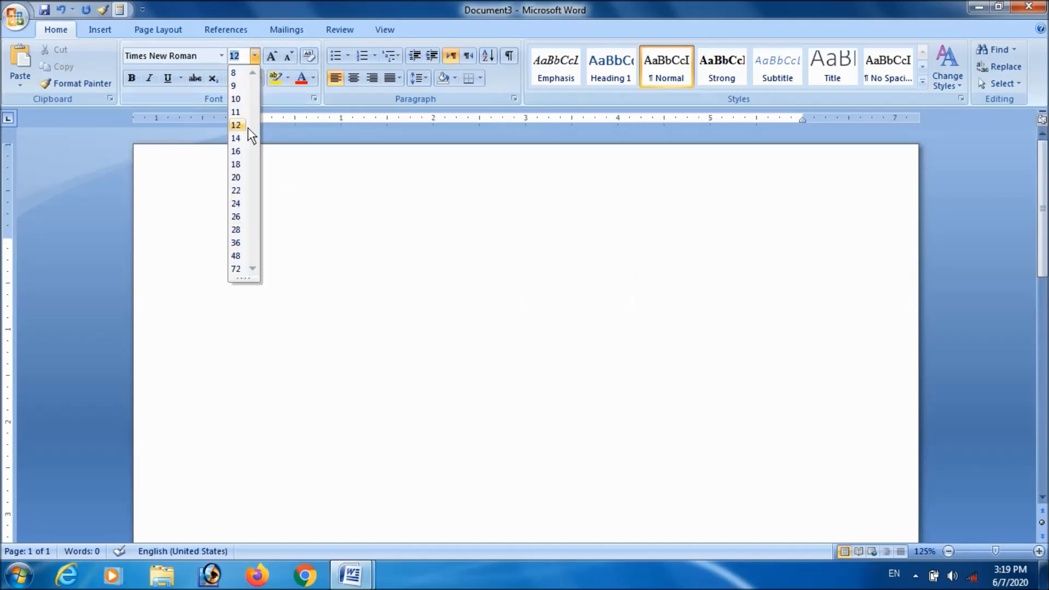
pyautogui.click(236, 229)
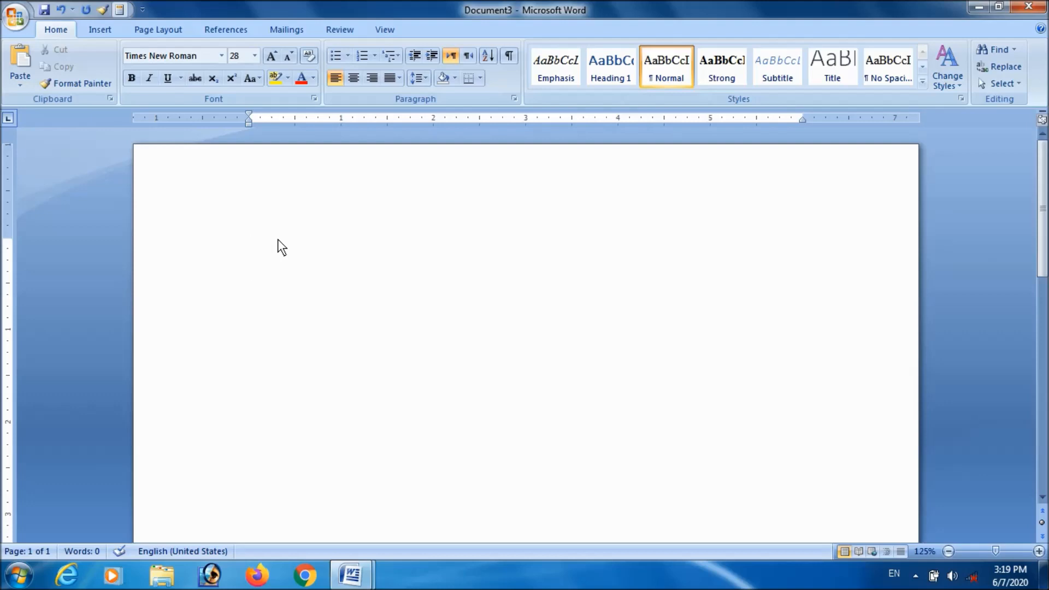
# Enter H2O on the first line and format its 2 as subscript
pyautogui.write('H2O')
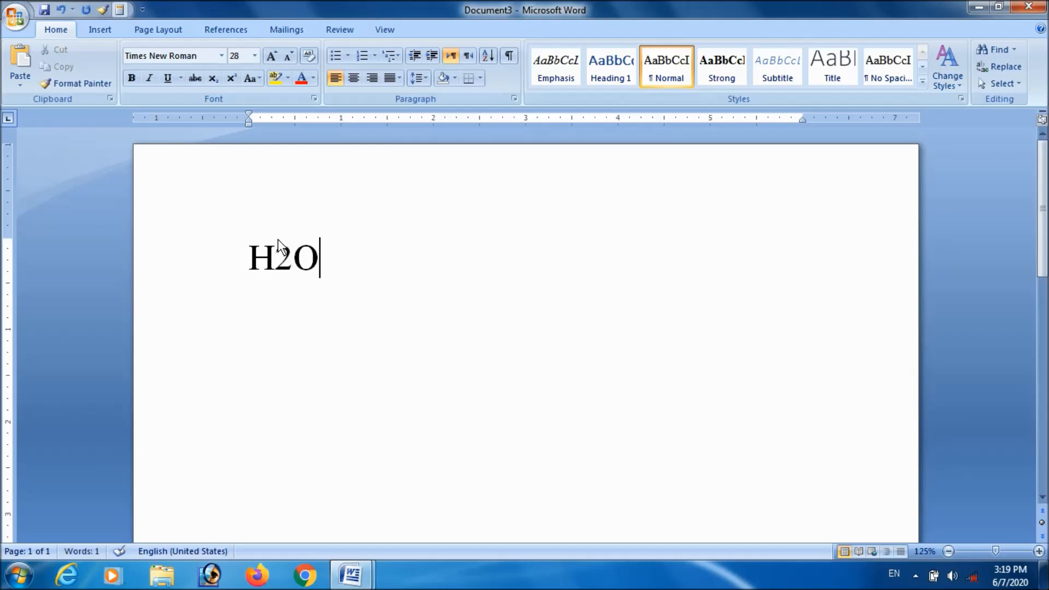
pyautogui.click(288, 264)
pyautogui.moveTo(288, 264); pyautogui.dragTo(278, 260)
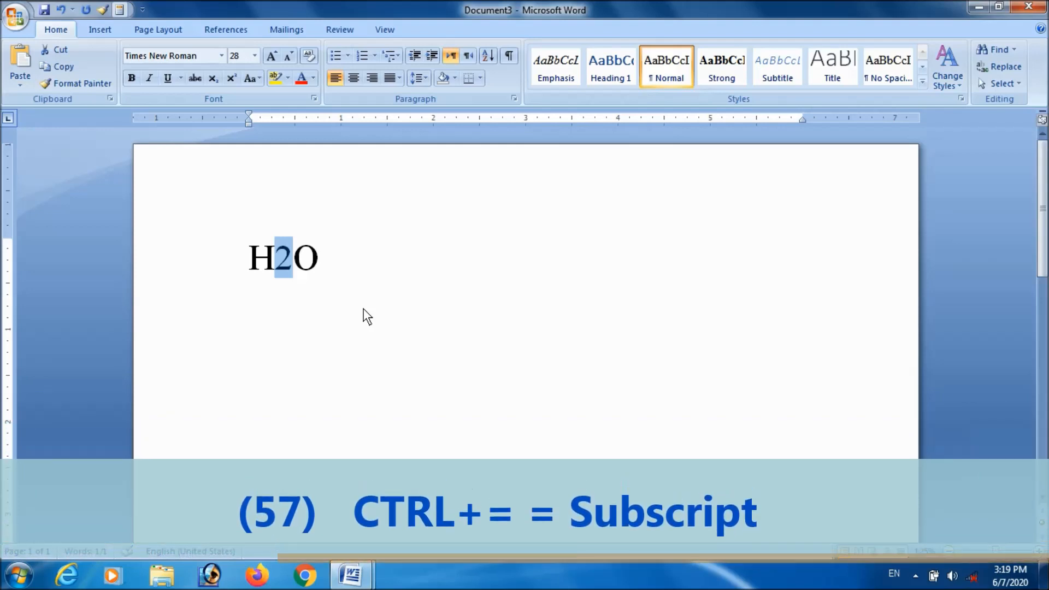
pyautogui.hotkey('ctrl', '=')
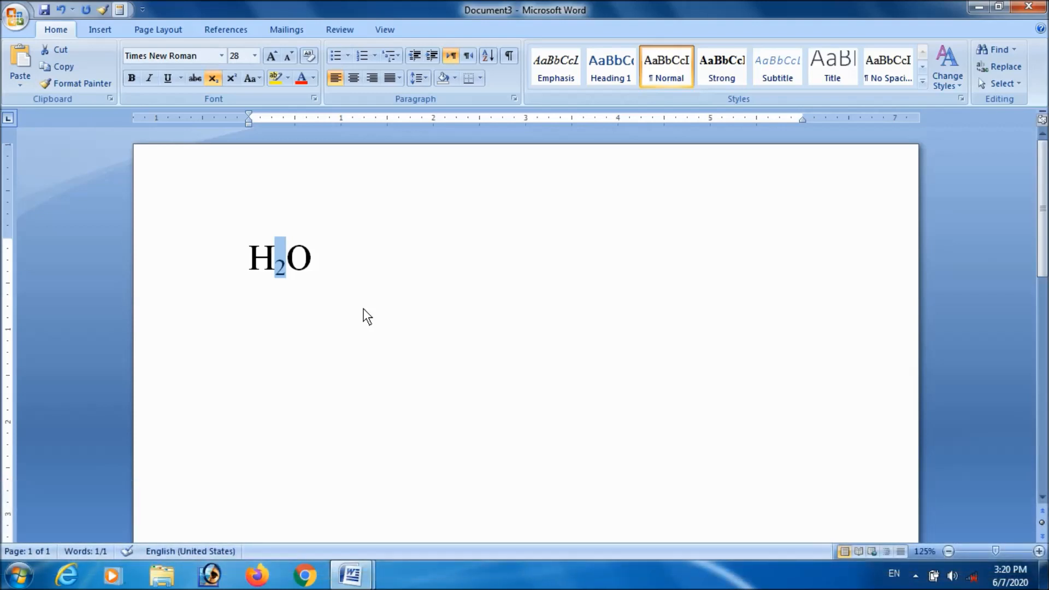
# Enter H2SO4 on a new line below H2O and format its 2 and 4 as subscript
pyautogui.click(348, 273)
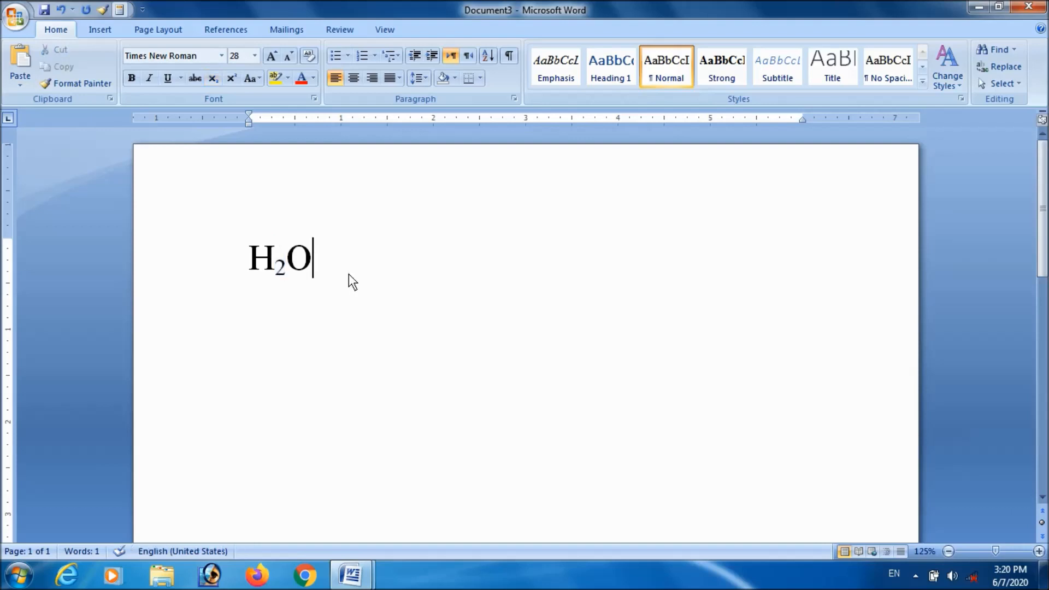
pyautogui.press('Return')
pyautogui.write('H2')
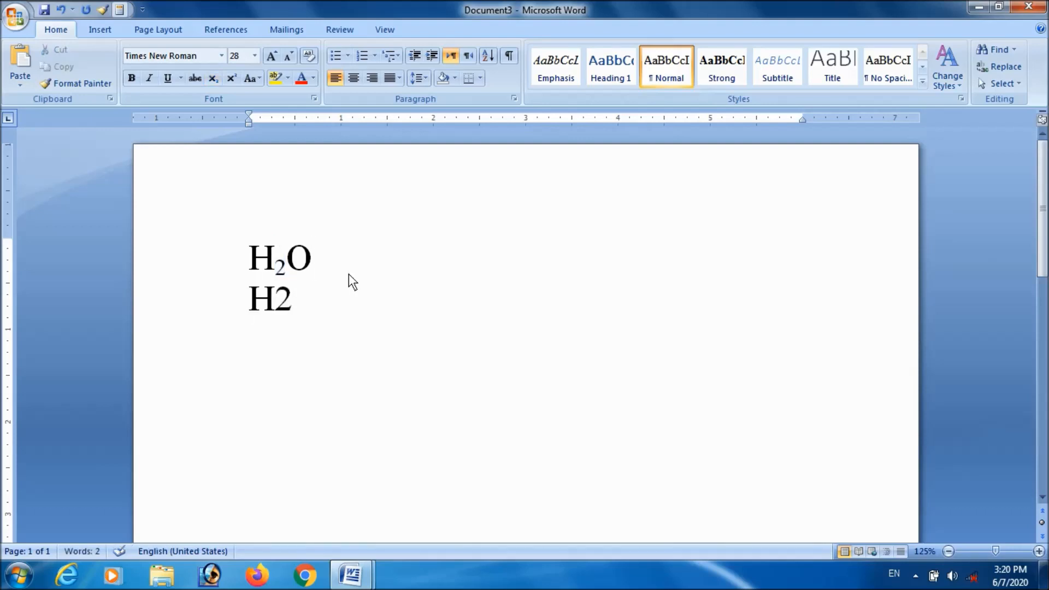
pyautogui.write('SO4')
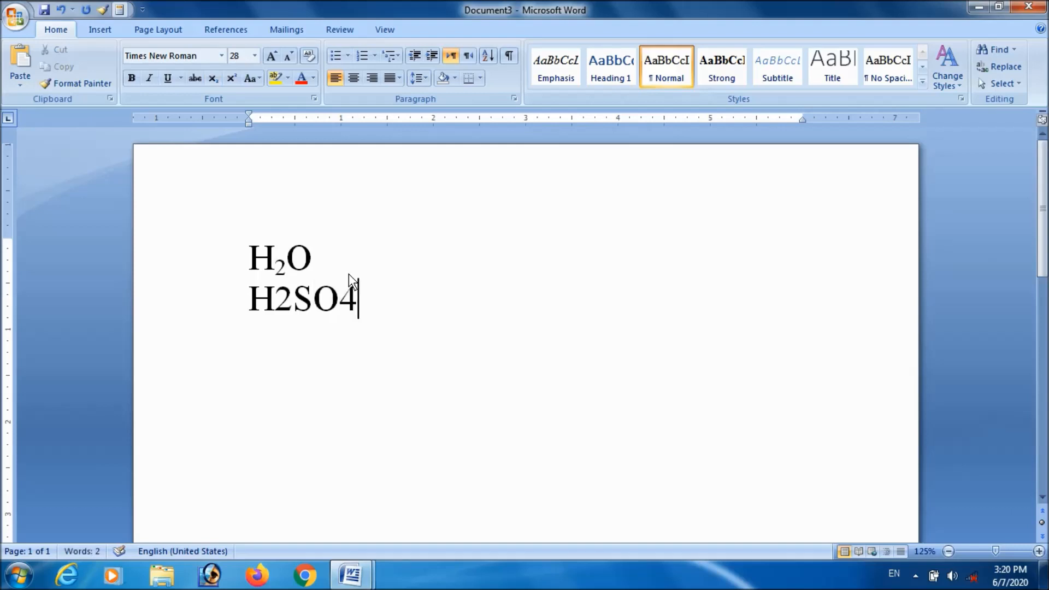
pyautogui.moveTo(293, 298); pyautogui.dragTo(280, 293)
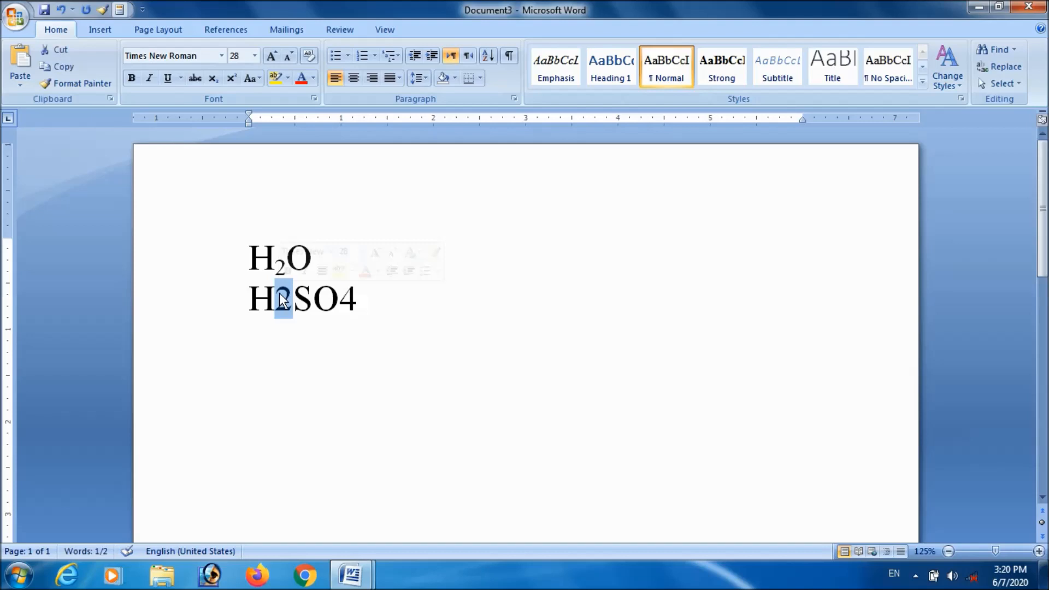
pyautogui.hotkey('ctrl', '=')
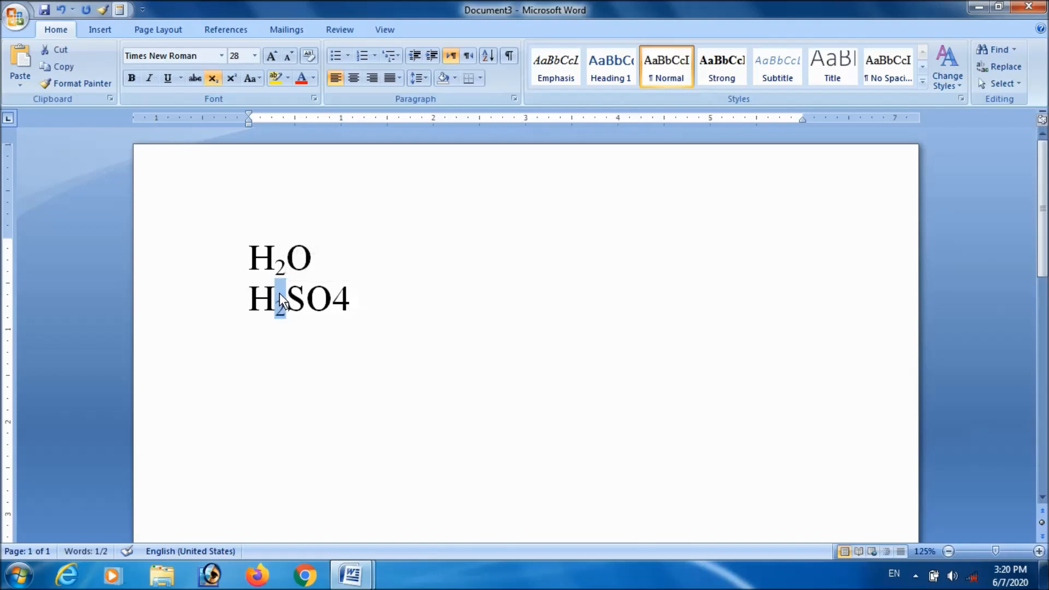
pyautogui.moveTo(348, 309); pyautogui.dragTo(333, 306)
pyautogui.hotkey('ctrl', '=')
pyautogui.click(384, 330)
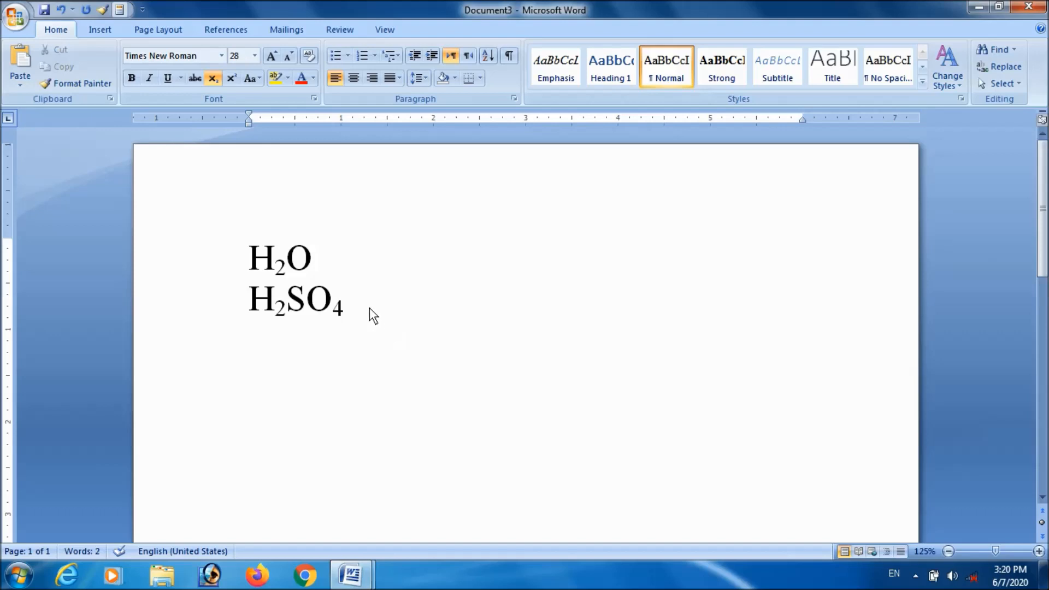
# Enter X2 in normal text on a new line below H2SO4, format its 2 as superscript, and add a new line
pyautogui.hotkey('ctrl', '=')
pyautogui.press('Return')
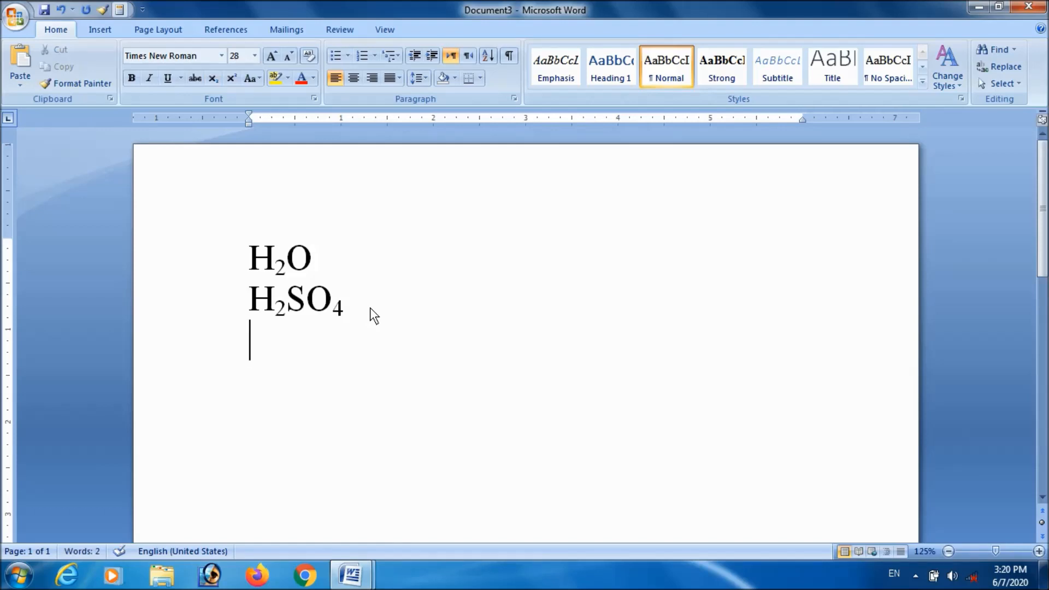
pyautogui.write('x2')
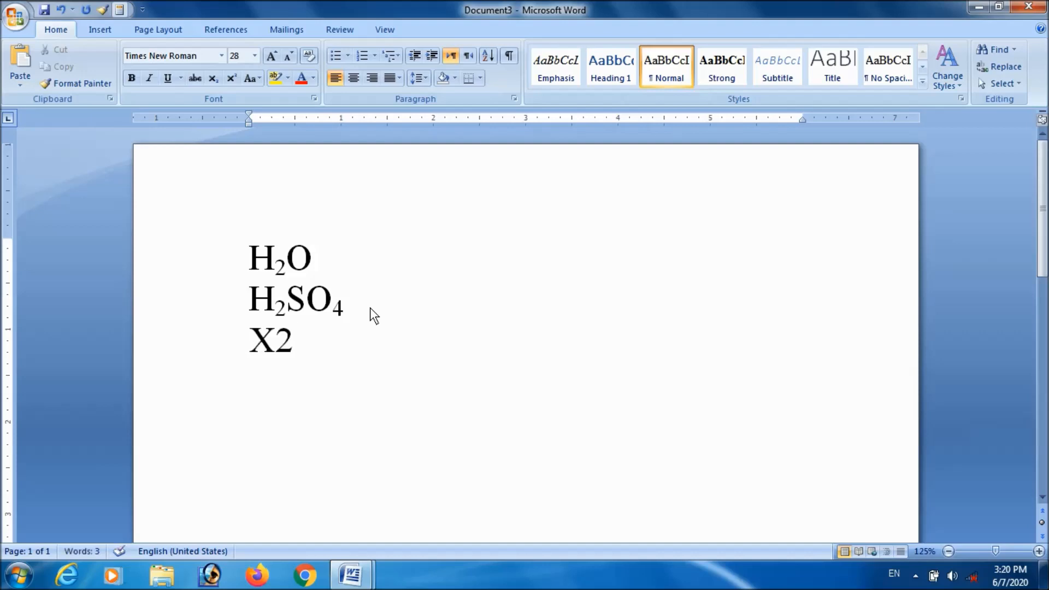
pyautogui.moveTo(286, 343); pyautogui.dragTo(280, 340)
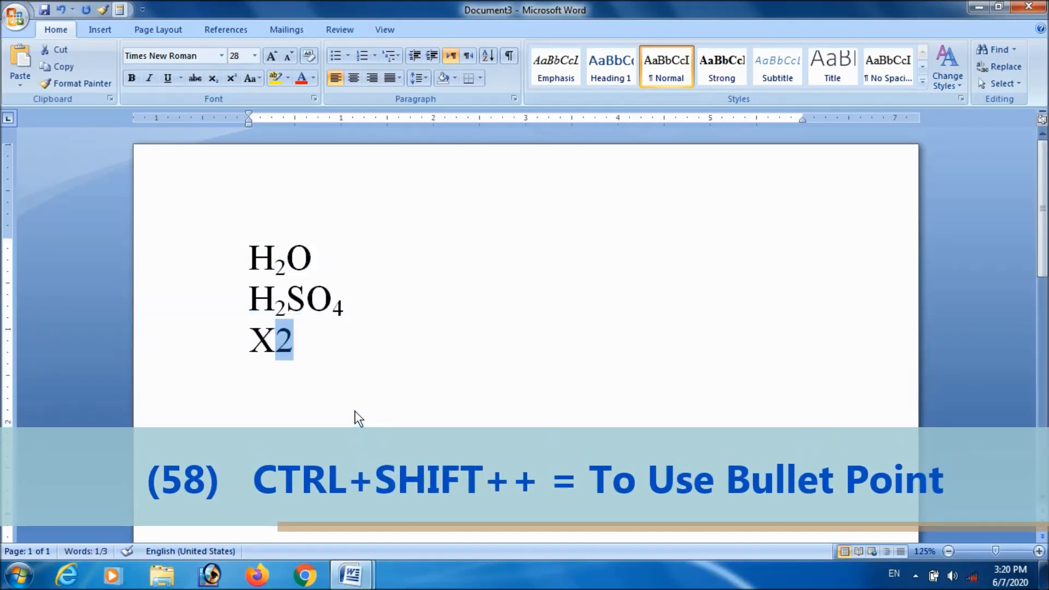
pyautogui.hotkey('ctrl', 'shift', '+')
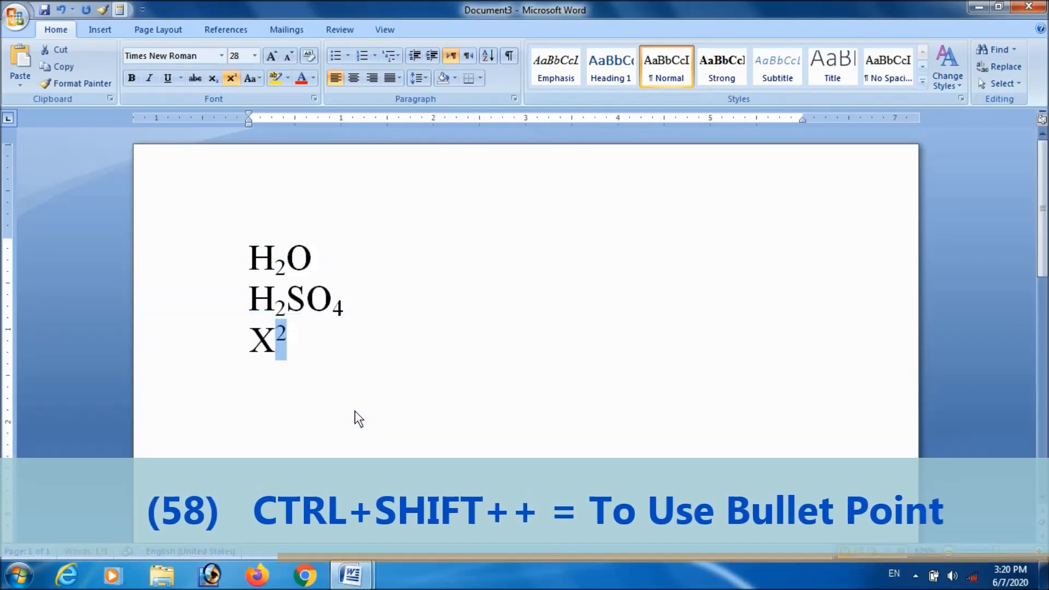
pyautogui.click(311, 352)
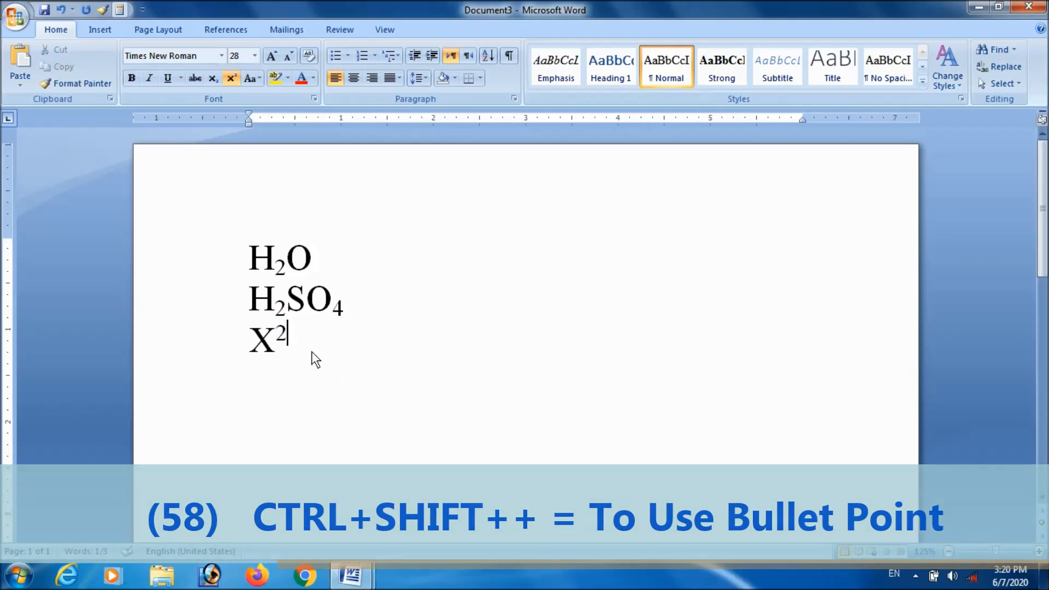
pyautogui.press('Return')
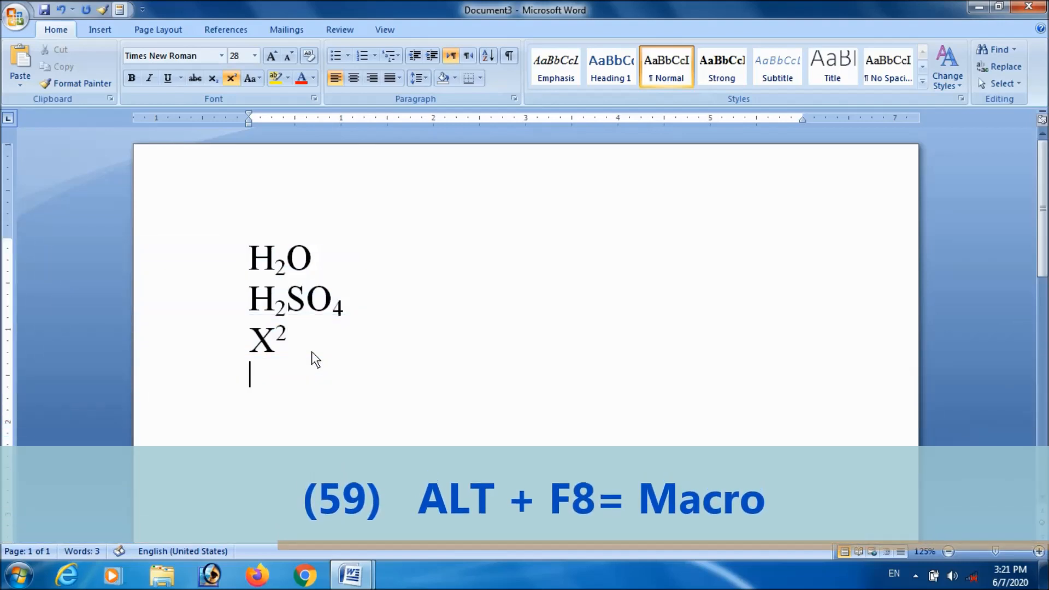
# Open the list of macros and run Macro5
pyautogui.hotkey('alt', 'F8')
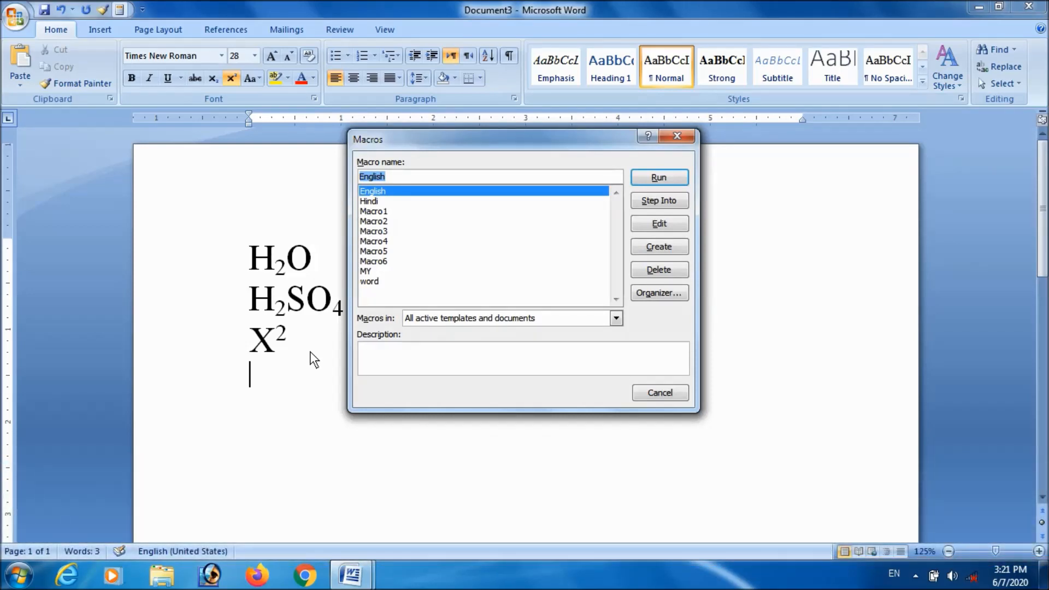
pyautogui.click(367, 251)
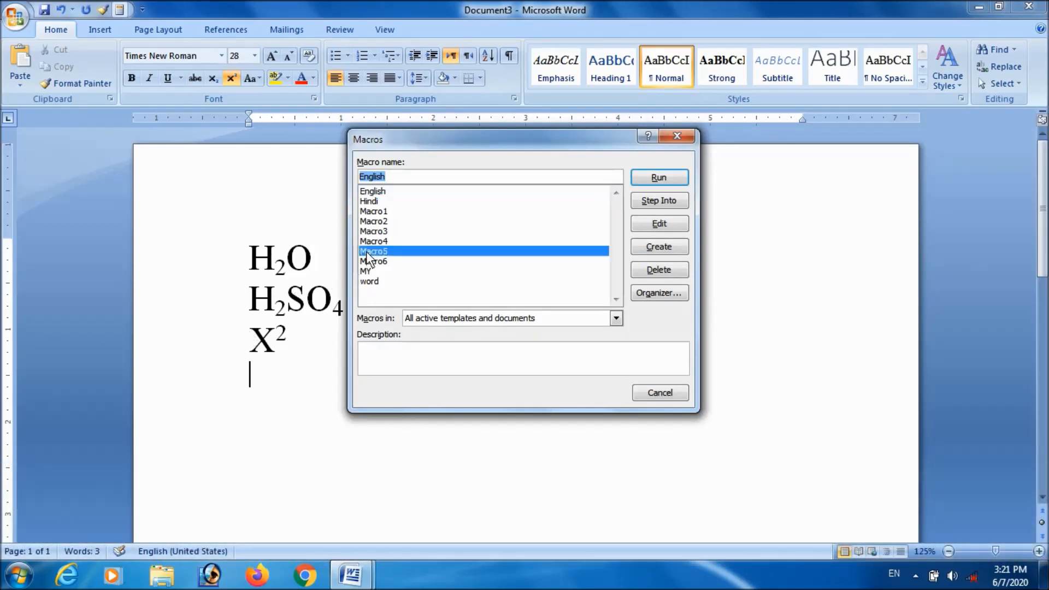
pyautogui.click(672, 175)
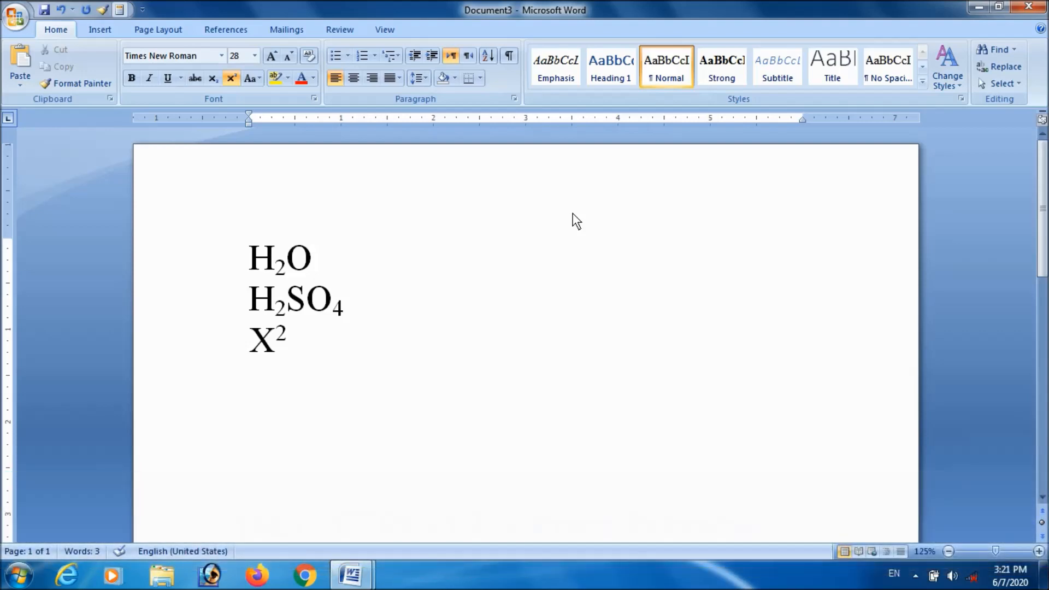
# View the document in Print Preview and return to the editing view
pyautogui.hotkey('ctrl', 'F2')
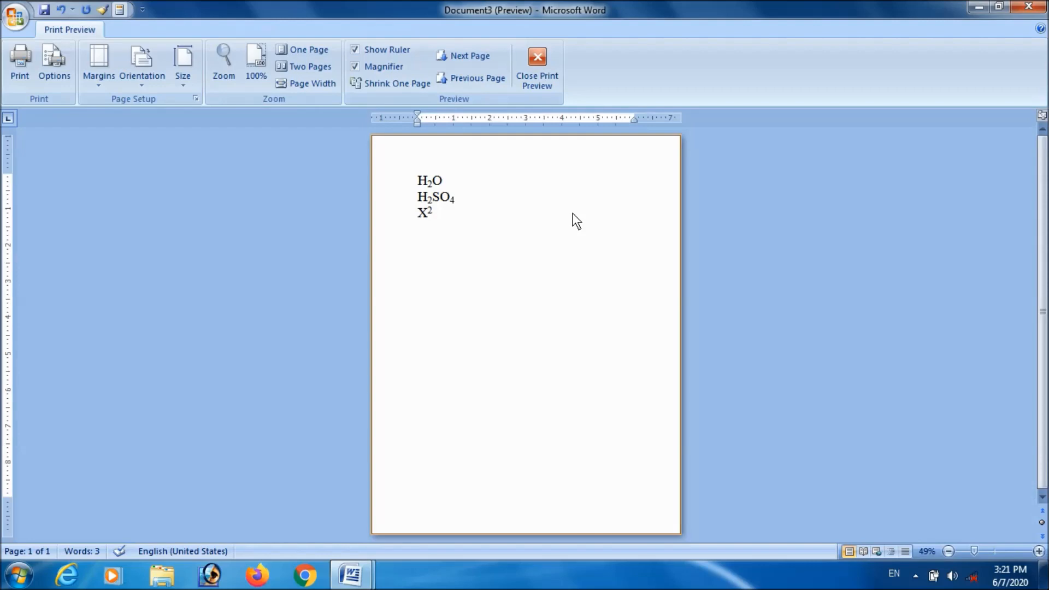
pyautogui.press('Escape')
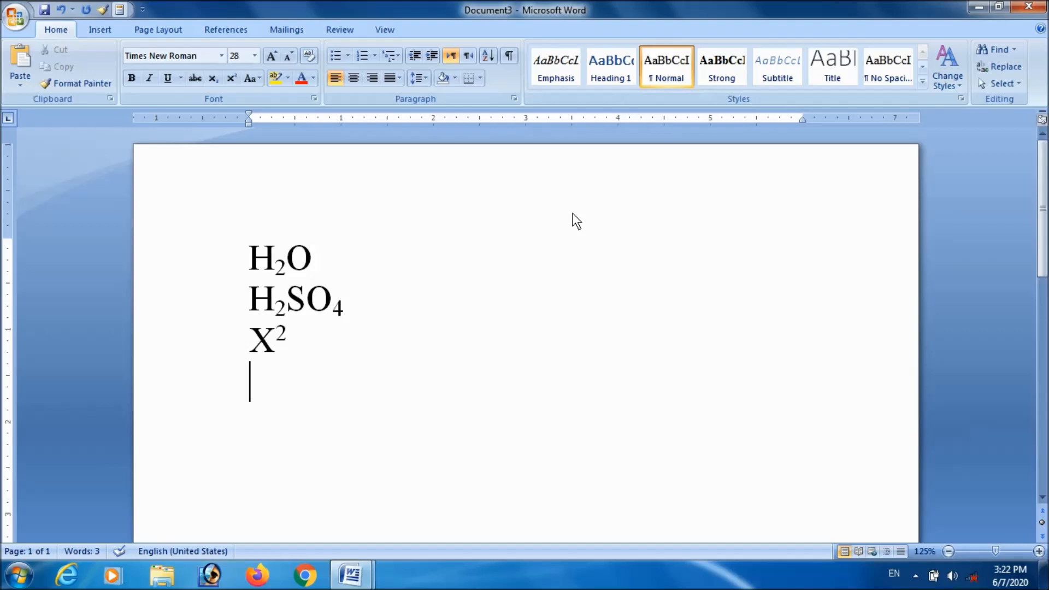
# Set the font size to 18 for the empty line below X2, using the ribbon's key tips
pyautogui.press('alt')
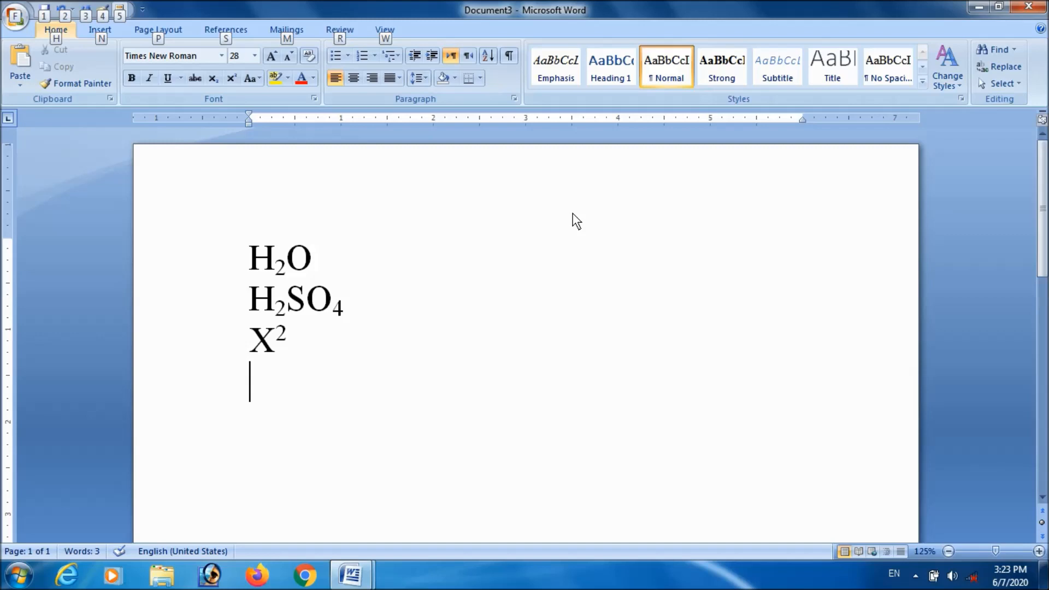
pyautogui.press('h')
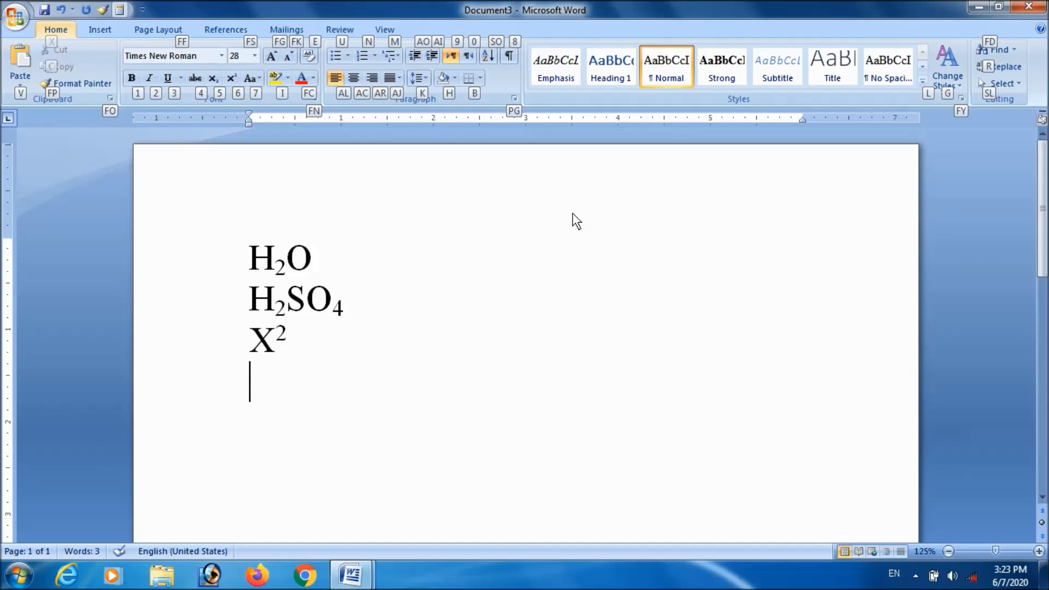
pyautogui.press('f')
pyautogui.press('s')
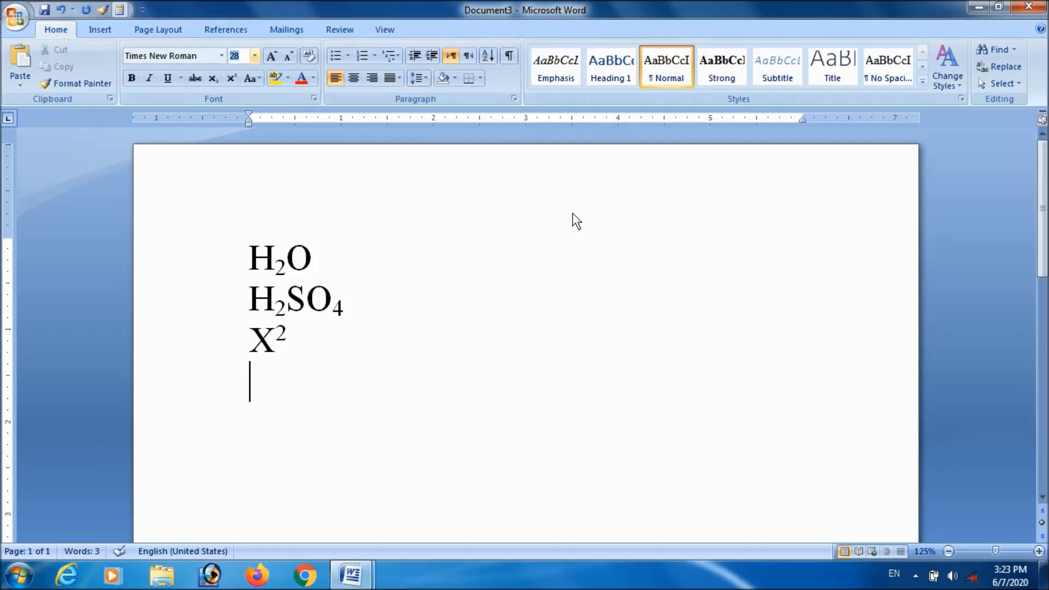
pyautogui.write('18')
pyautogui.press('Return')
# Set the font of the empty line below X2 to Viner Hand ITC and enter the sample text "Hgh h"
pyautogui.press('alt')
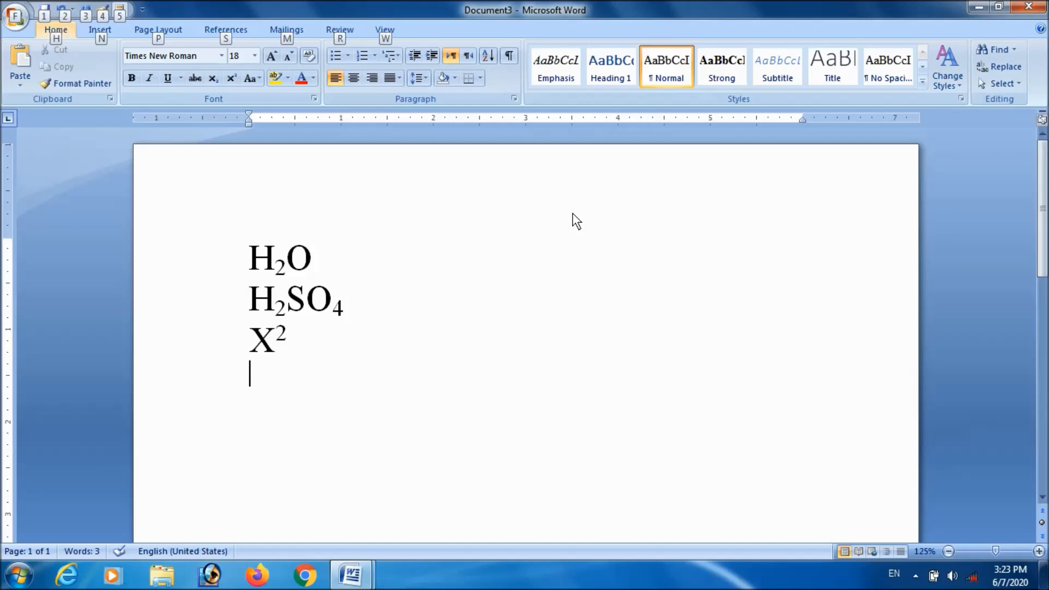
pyautogui.press('h')
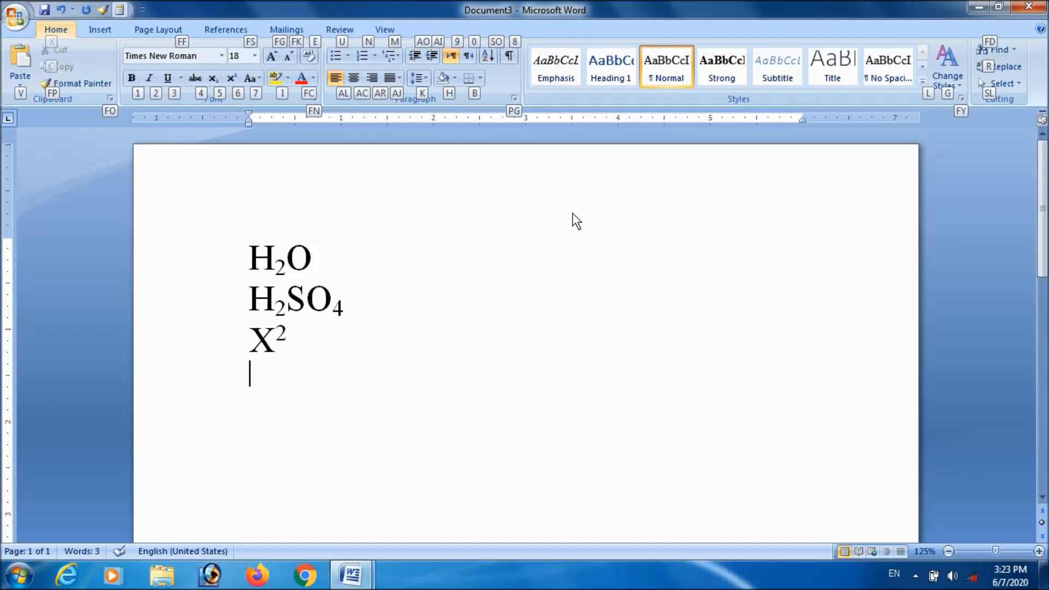
pyautogui.press('f')
pyautogui.press('f')
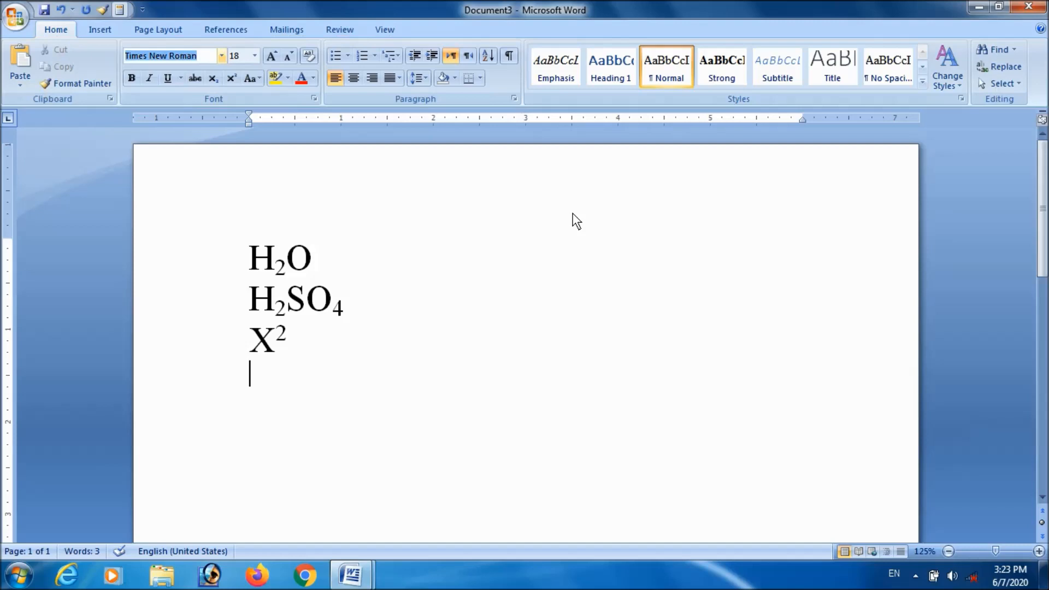
pyautogui.hotkey('alt', 'Down')
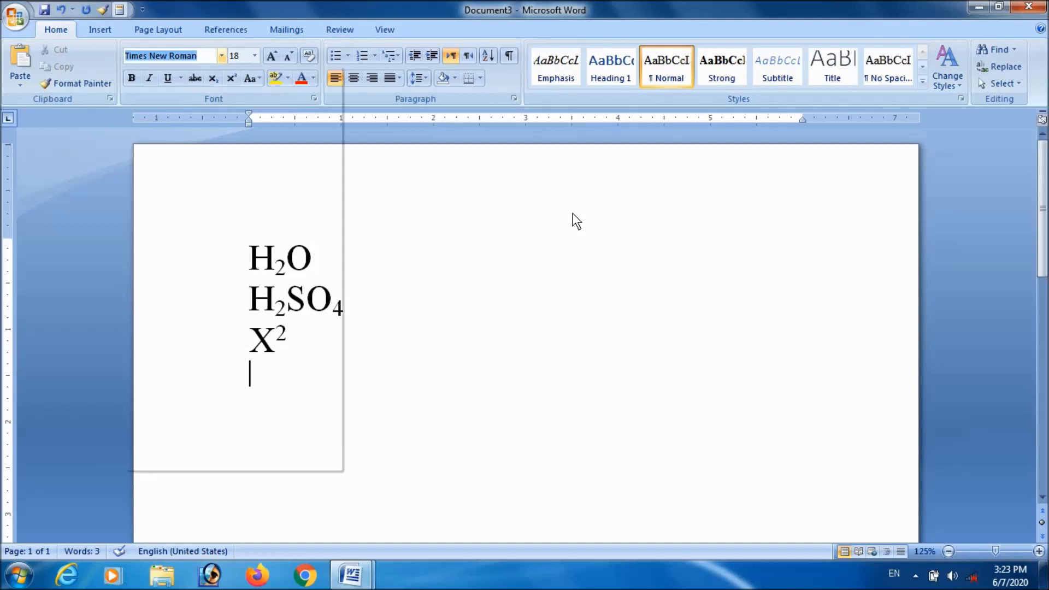
pyautogui.press('Down')
pyautogui.press('Down')
pyautogui.press('Down')
pyautogui.press('Down')
pyautogui.press('Down')
pyautogui.press('Down')
pyautogui.press('Down')
pyautogui.press('Down')
pyautogui.press('Down')
pyautogui.press('Down')
pyautogui.press('Down')
pyautogui.press('Down')
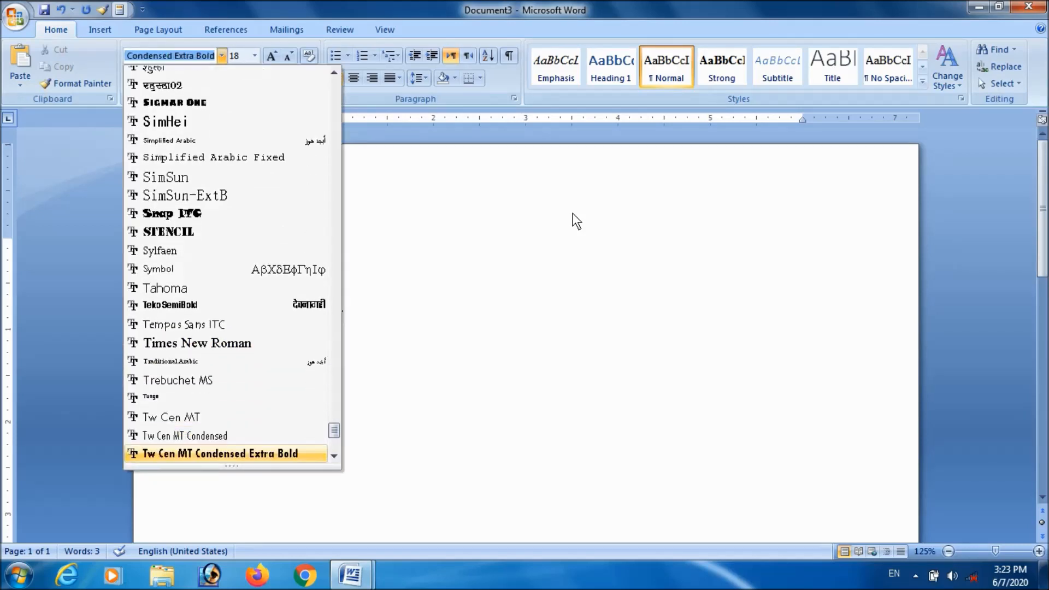
pyautogui.press('Return')
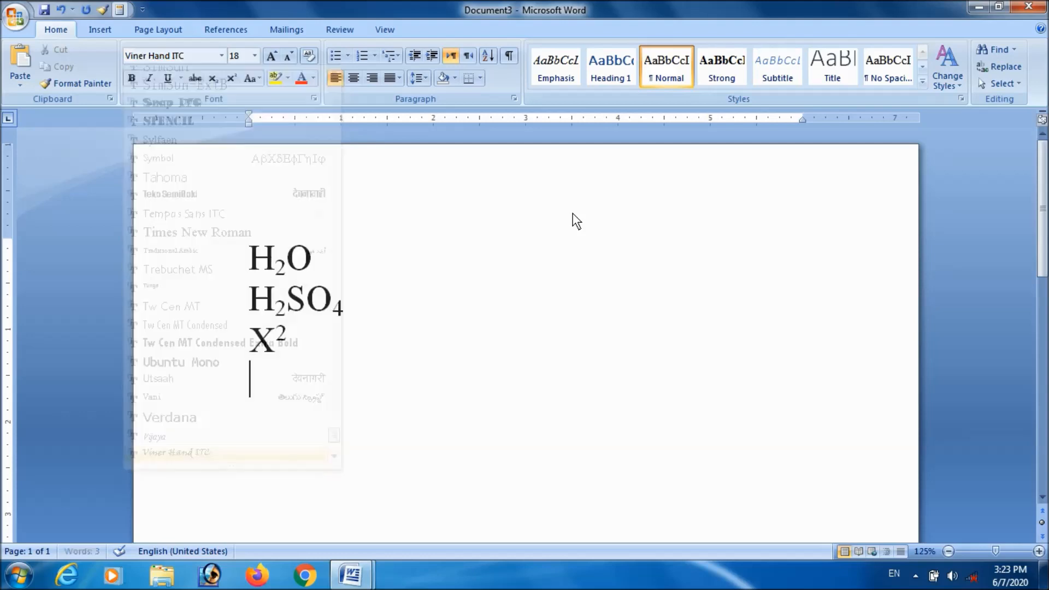
pyautogui.write('hgh h')
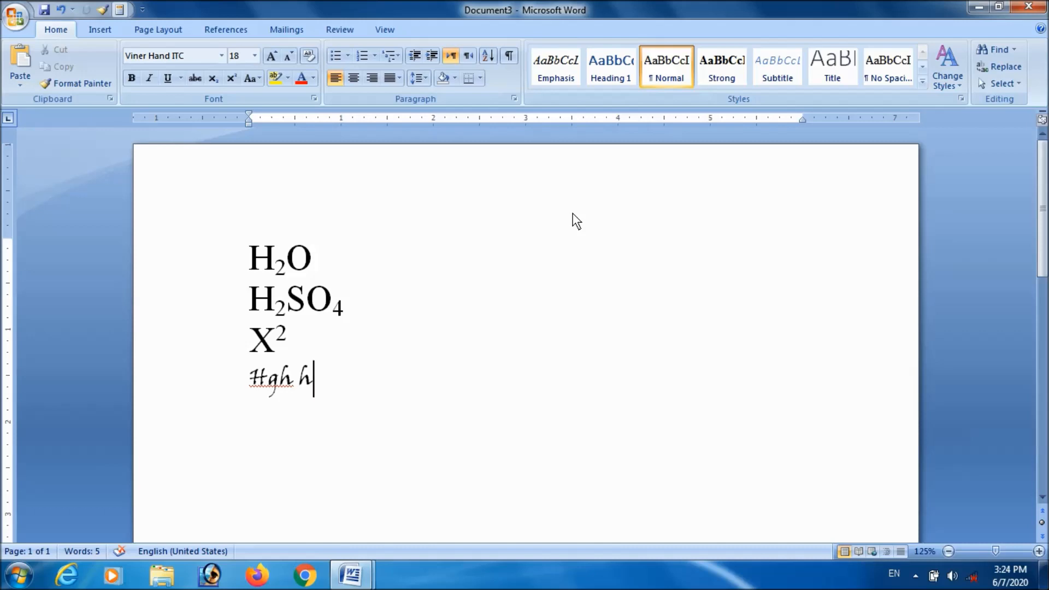
# Close Word without saving the changes to Document3
pyautogui.hotkey('alt', 'F4')
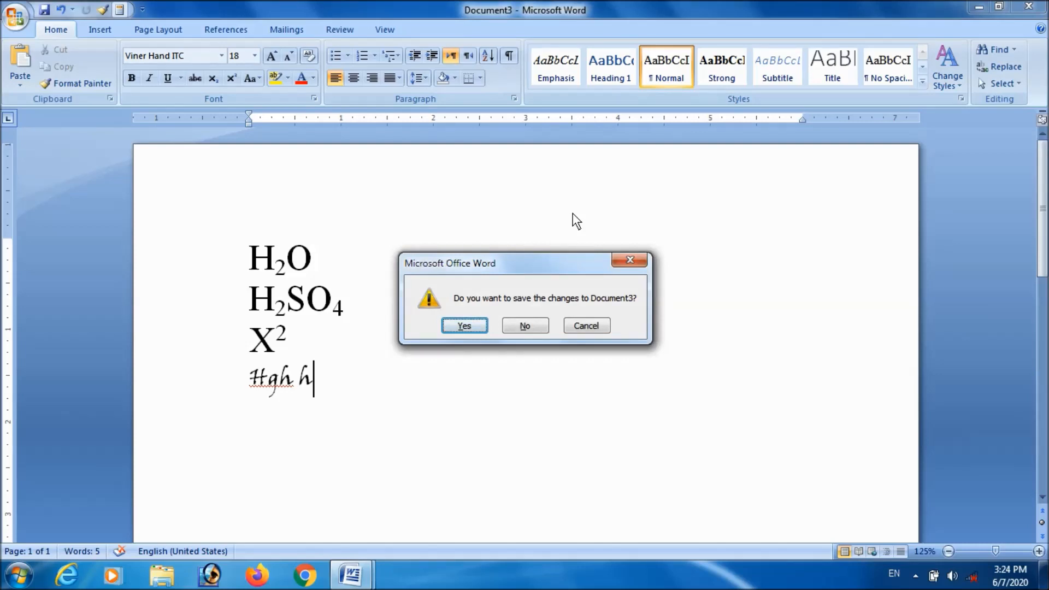
pyautogui.press('Tab')
pyautogui.press('Return')
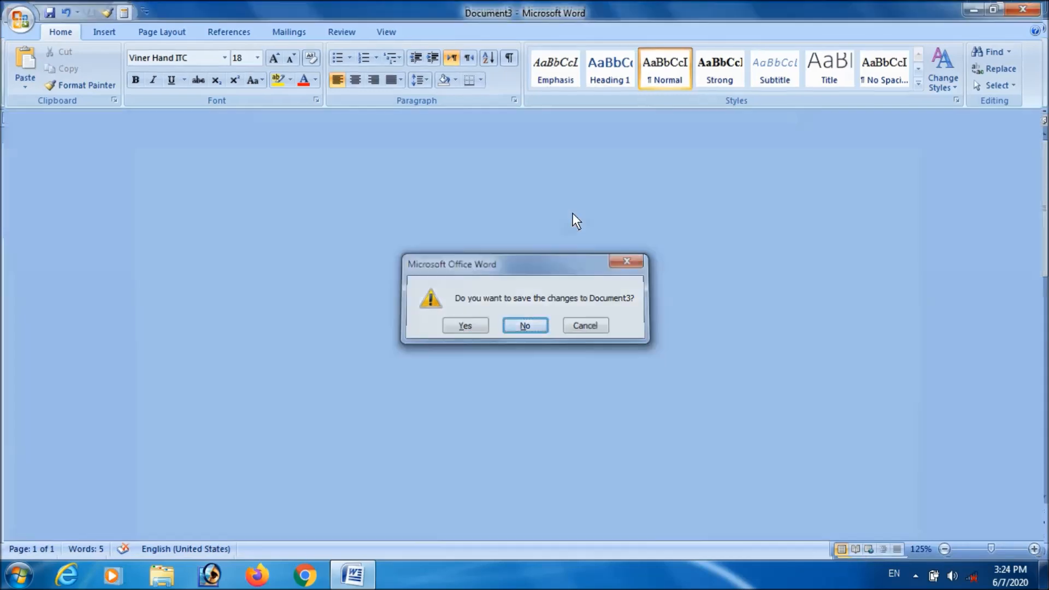